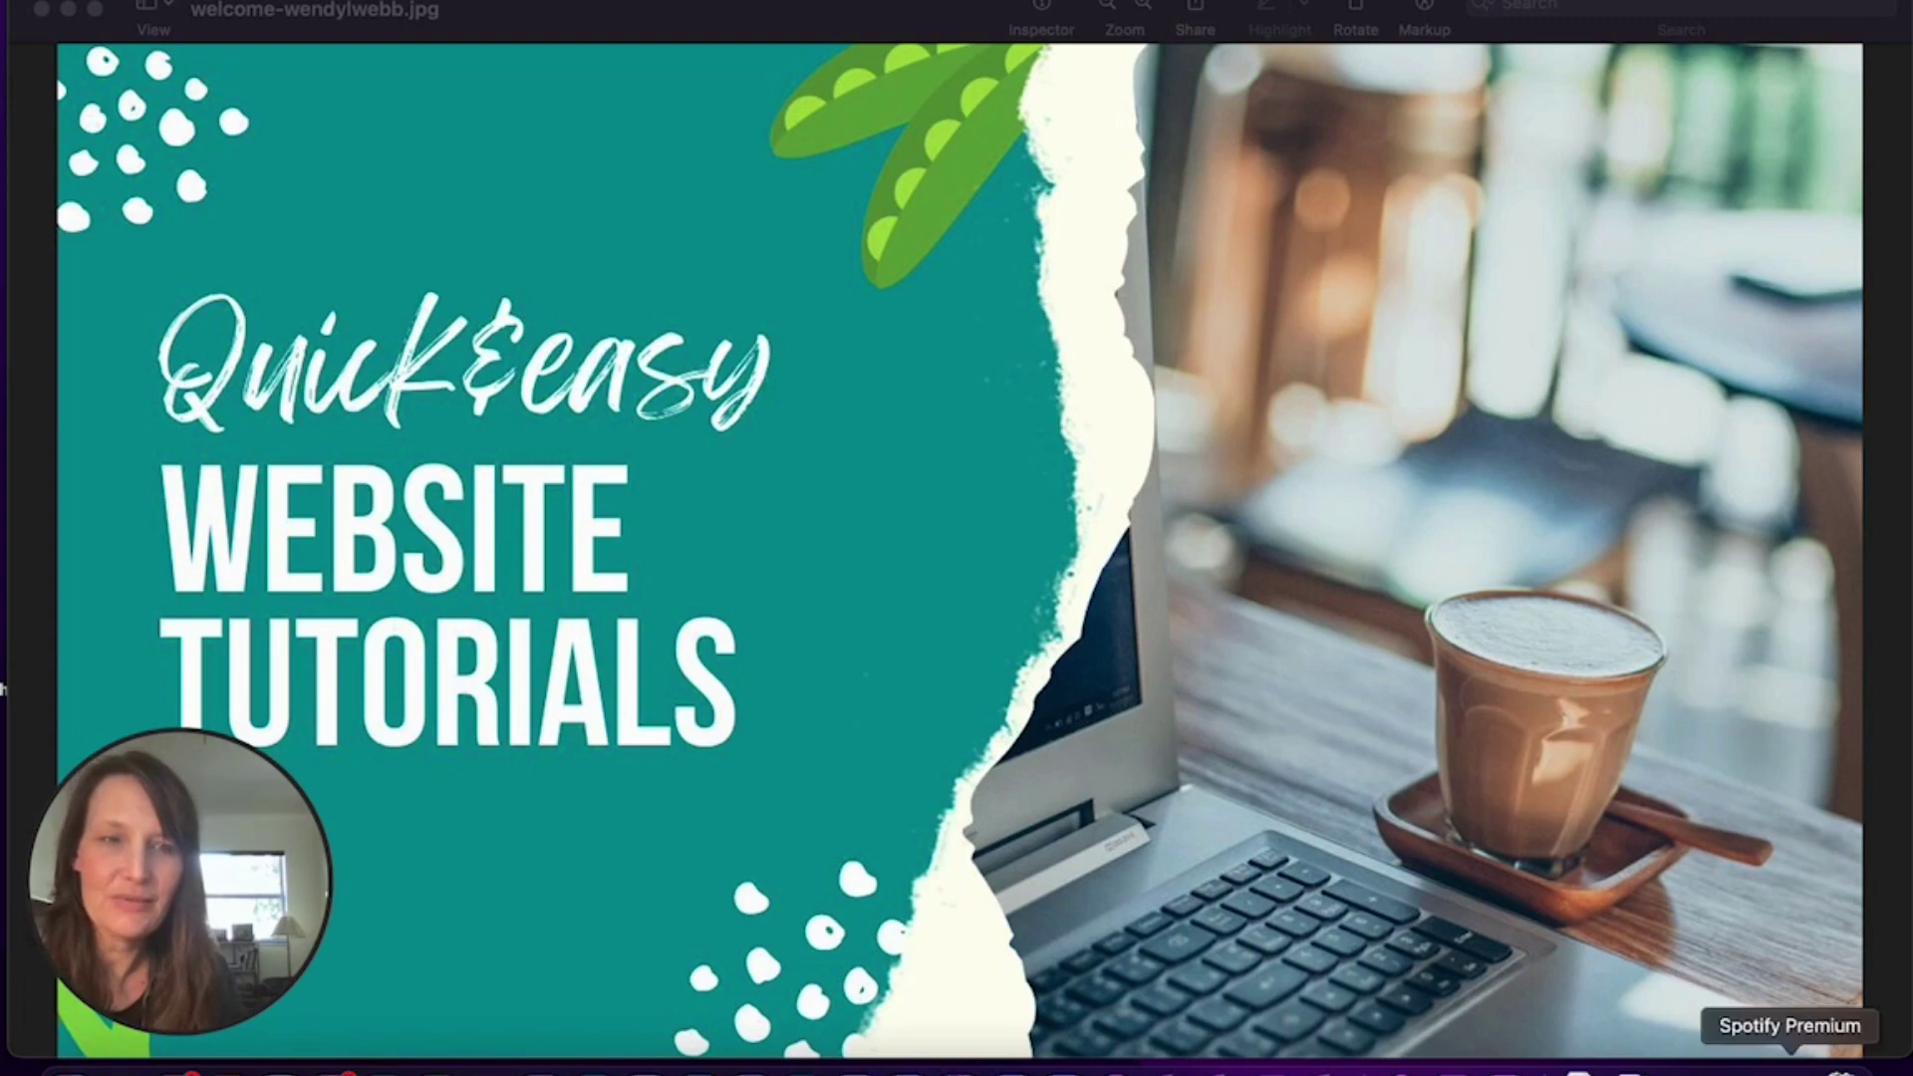
In Spotify, open the Natural Rhythms I playlist's ••• menu and reveal its Share options.
{"action": "left_click", "coordinate": [1800, 1071]}
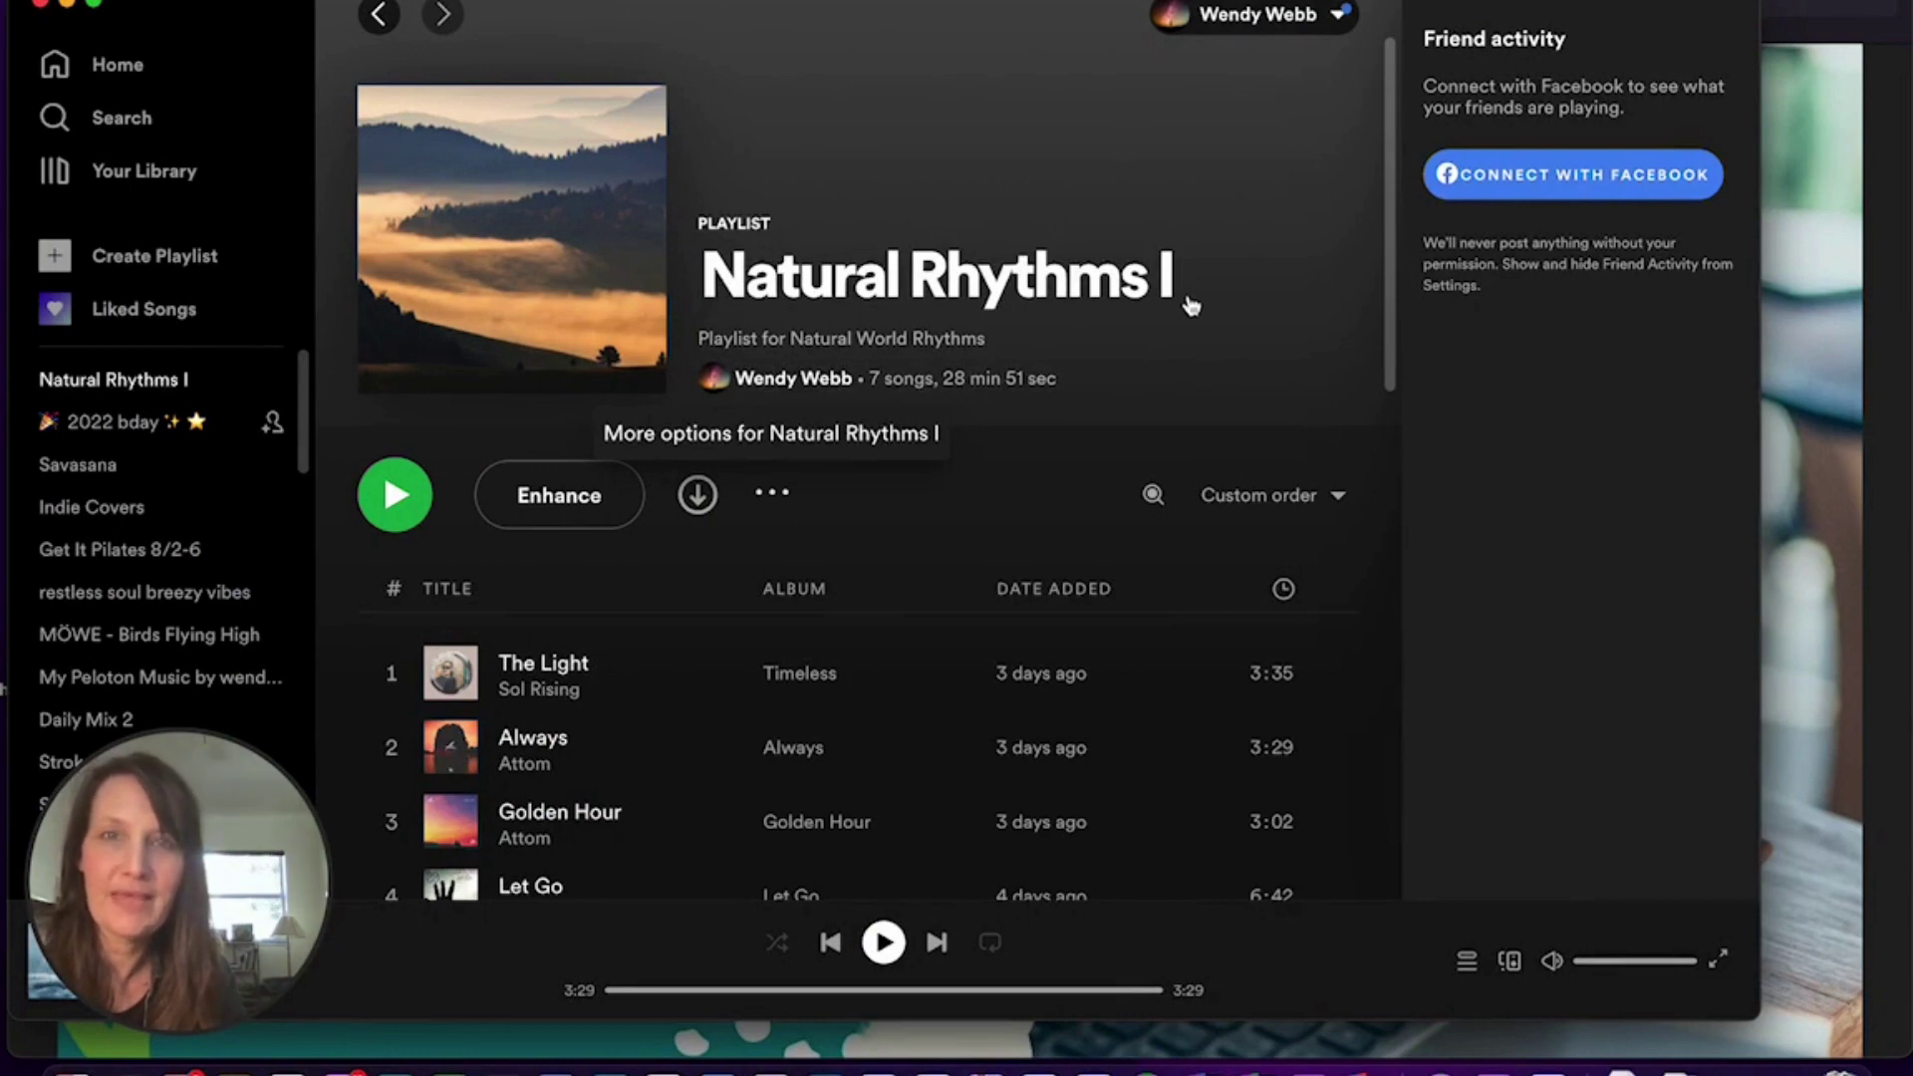
{"action": "left_click", "coordinate": [777, 495]}
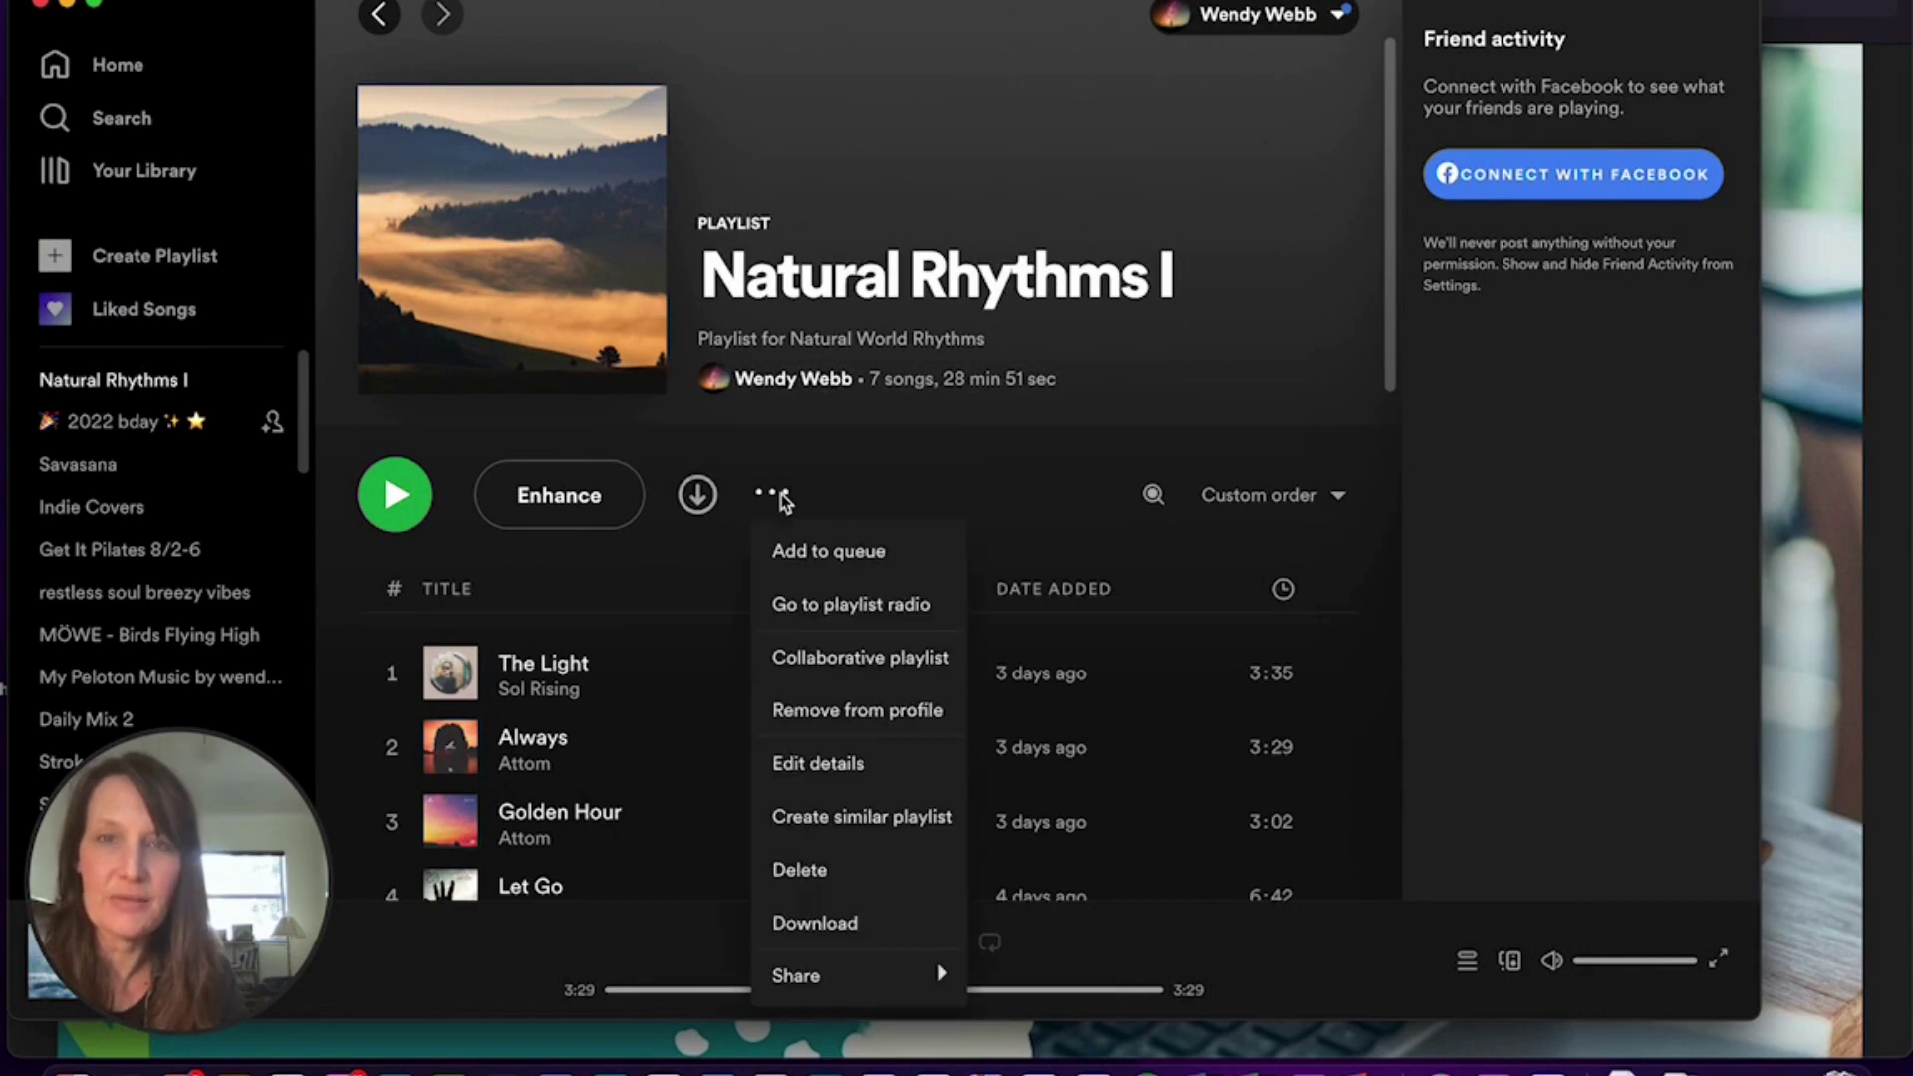
{"action": "mouse_move", "coordinate": [826, 976]}
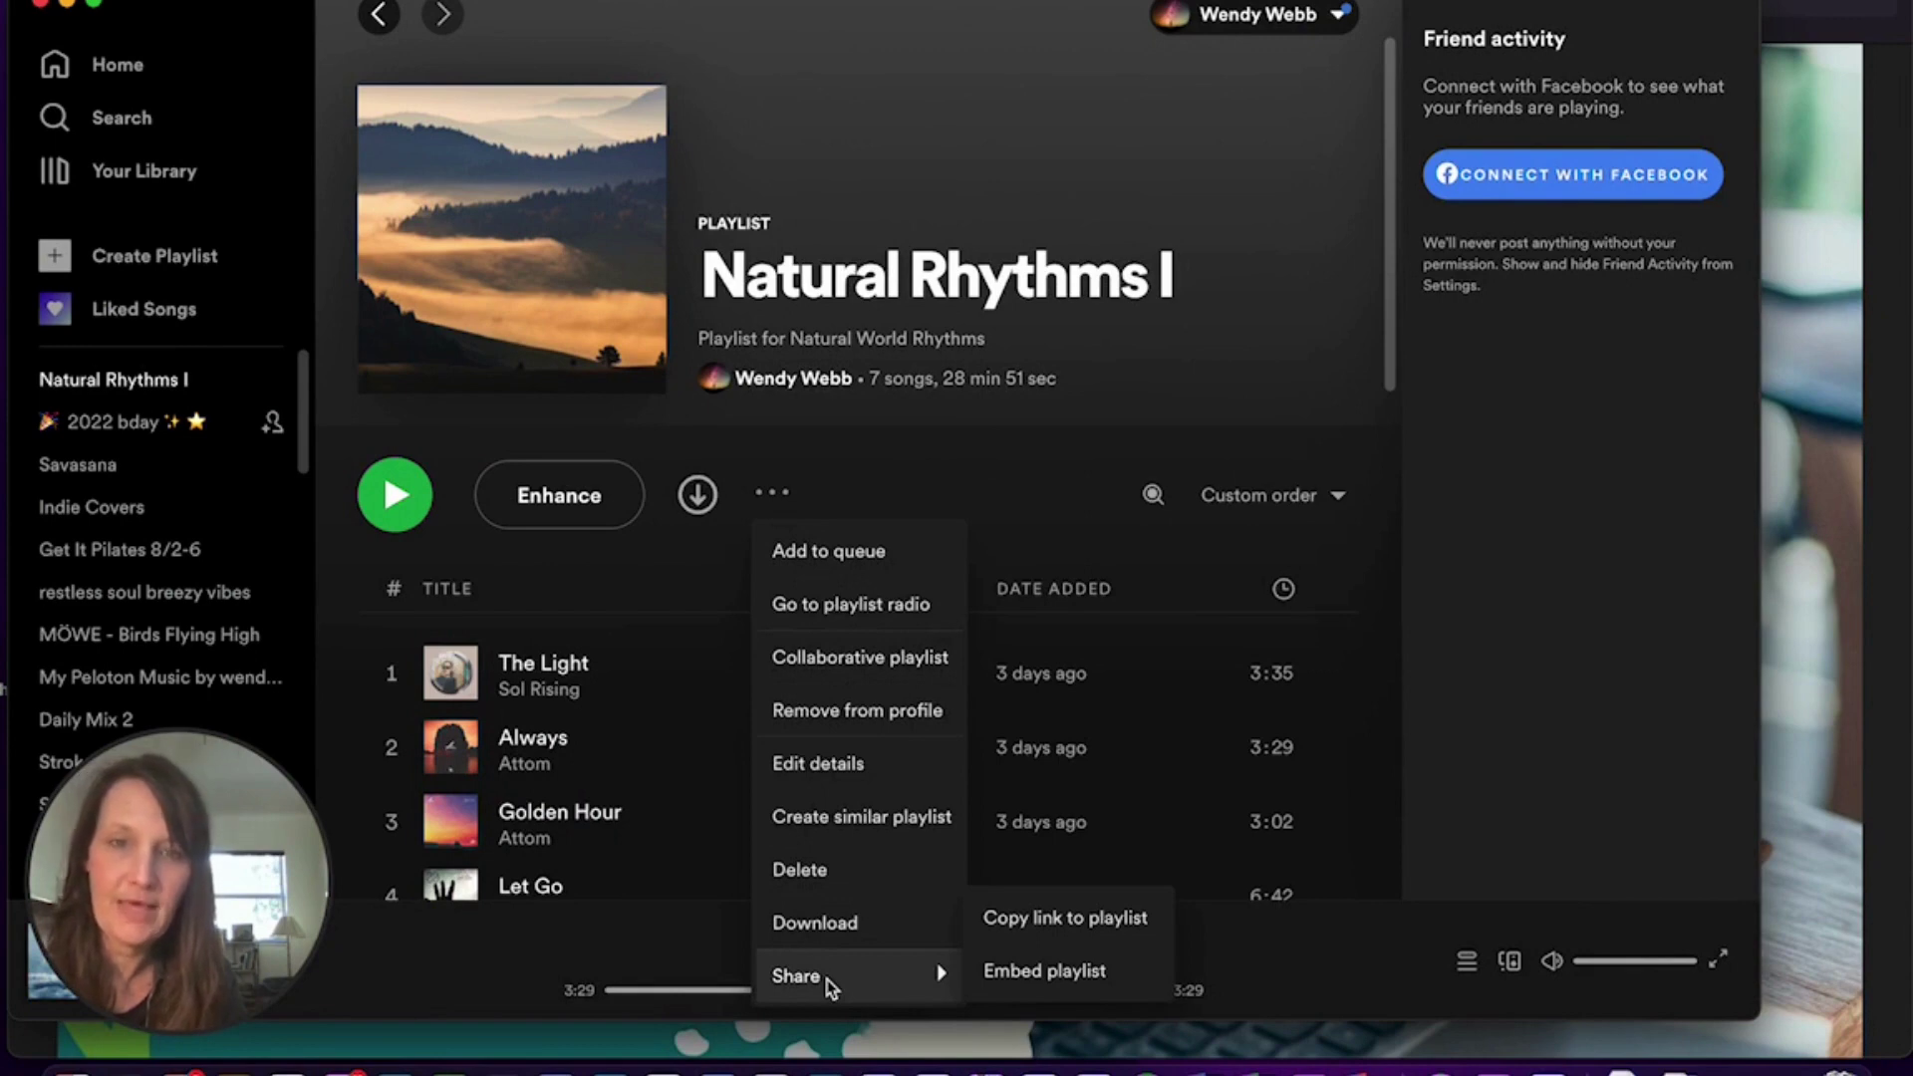
Copy the playlist's embed code with dark theme, Normal (380px) size and 100% width.
{"action": "left_click", "coordinate": [1009, 974]}
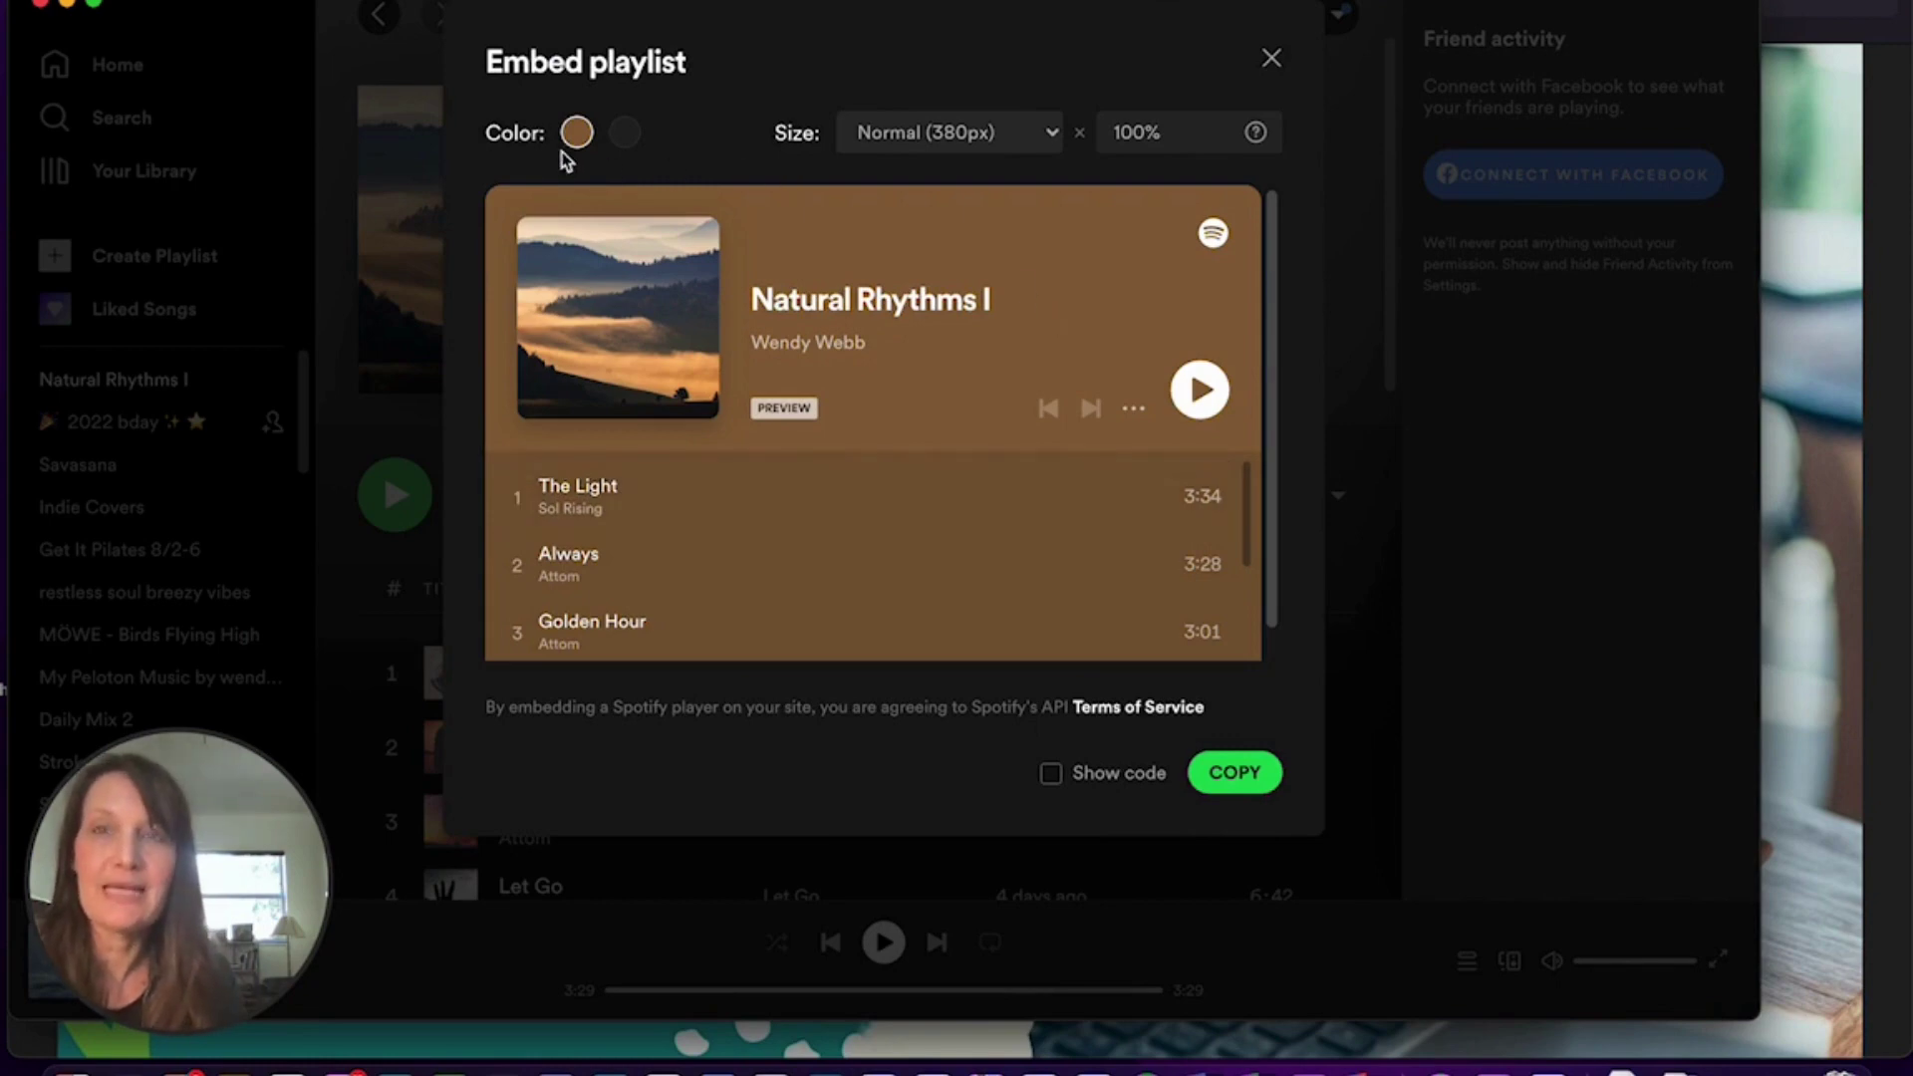
{"action": "left_click", "coordinate": [628, 145]}
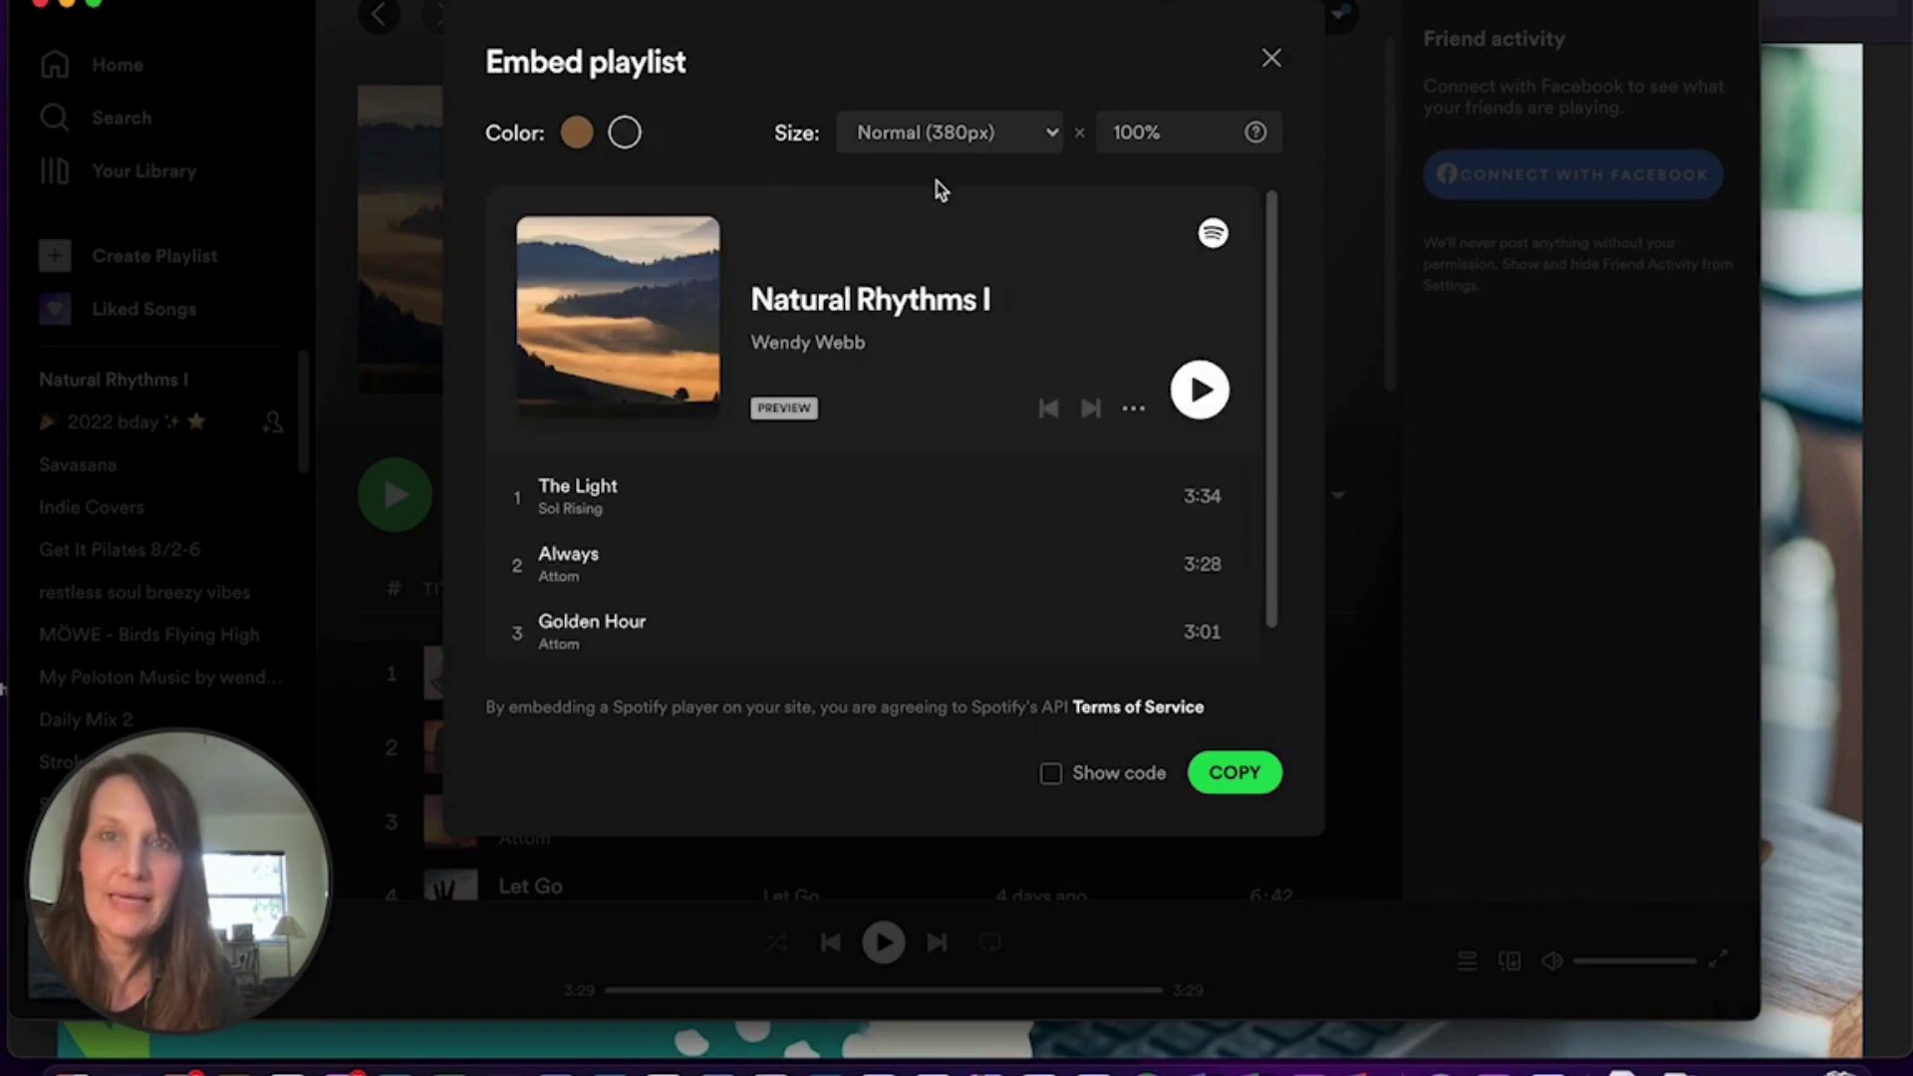
{"action": "left_click", "coordinate": [1039, 143]}
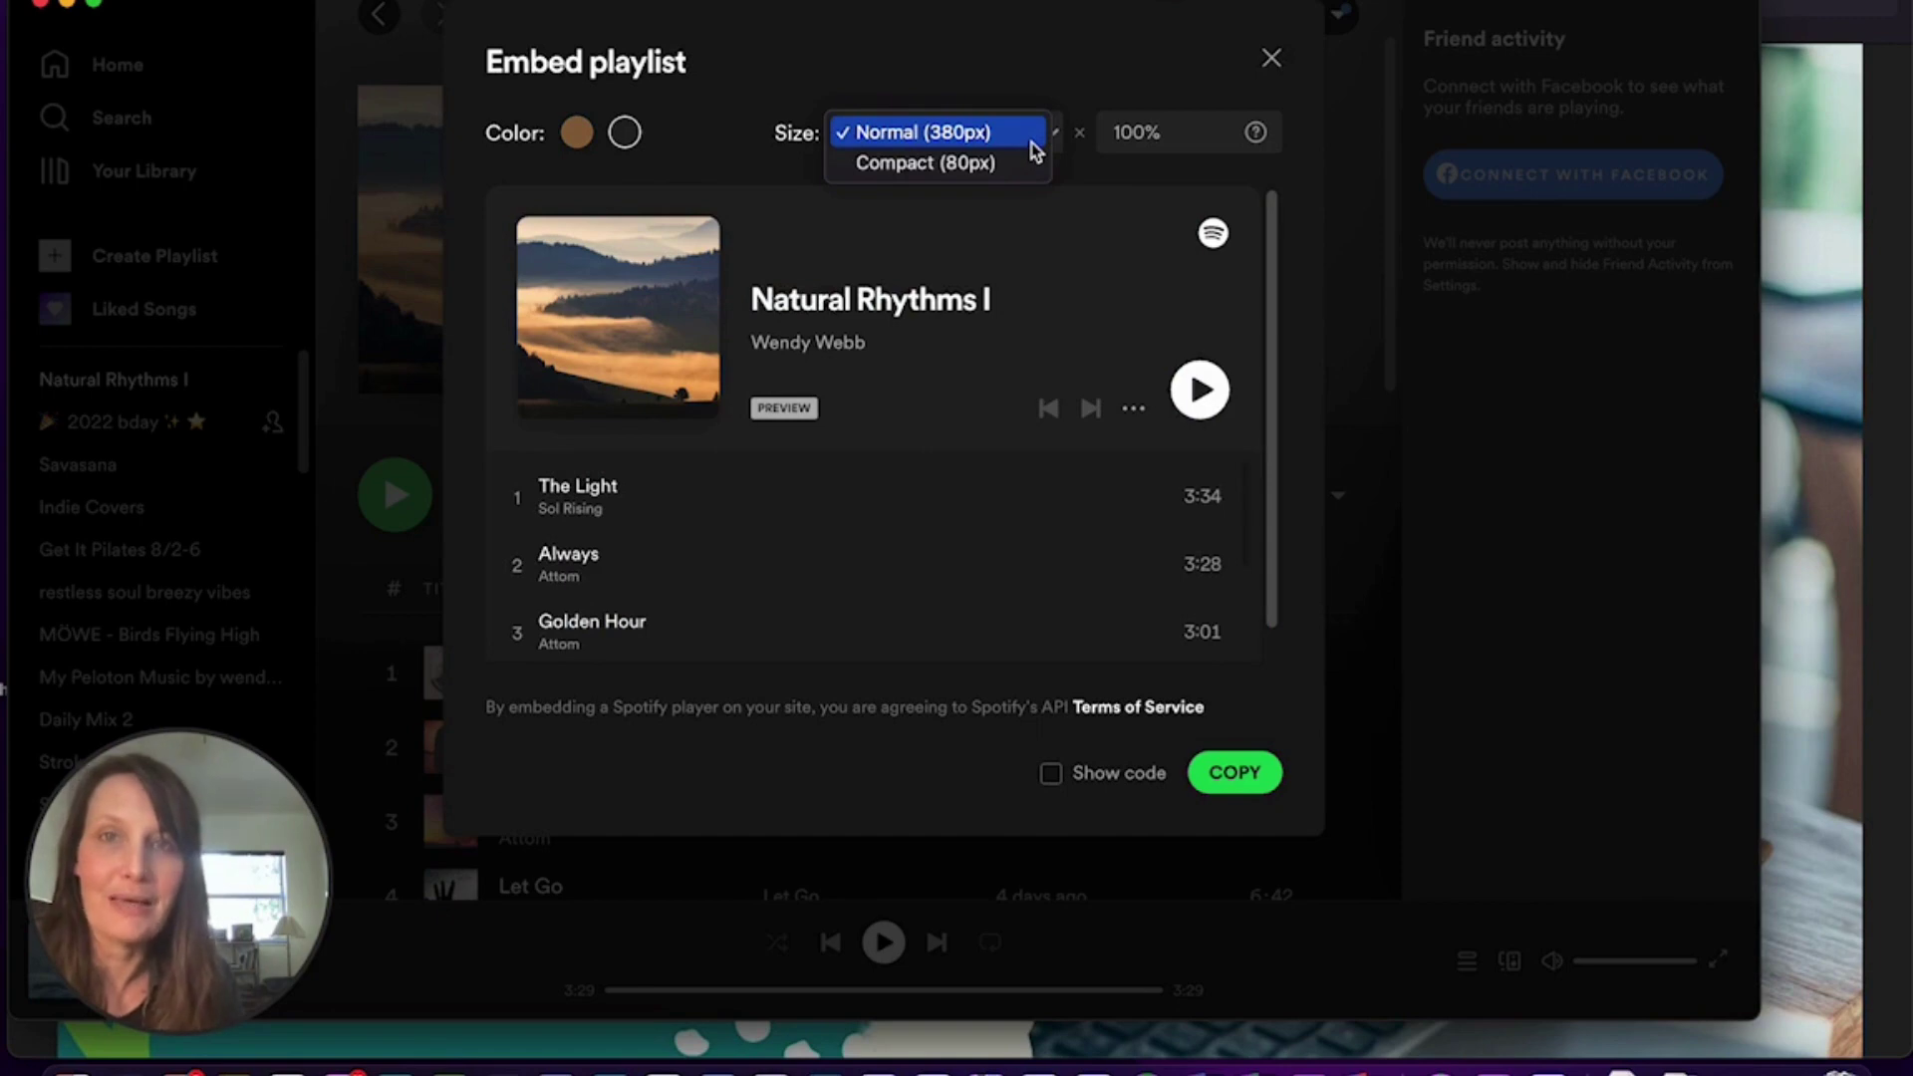
{"action": "left_click", "coordinate": [1031, 136]}
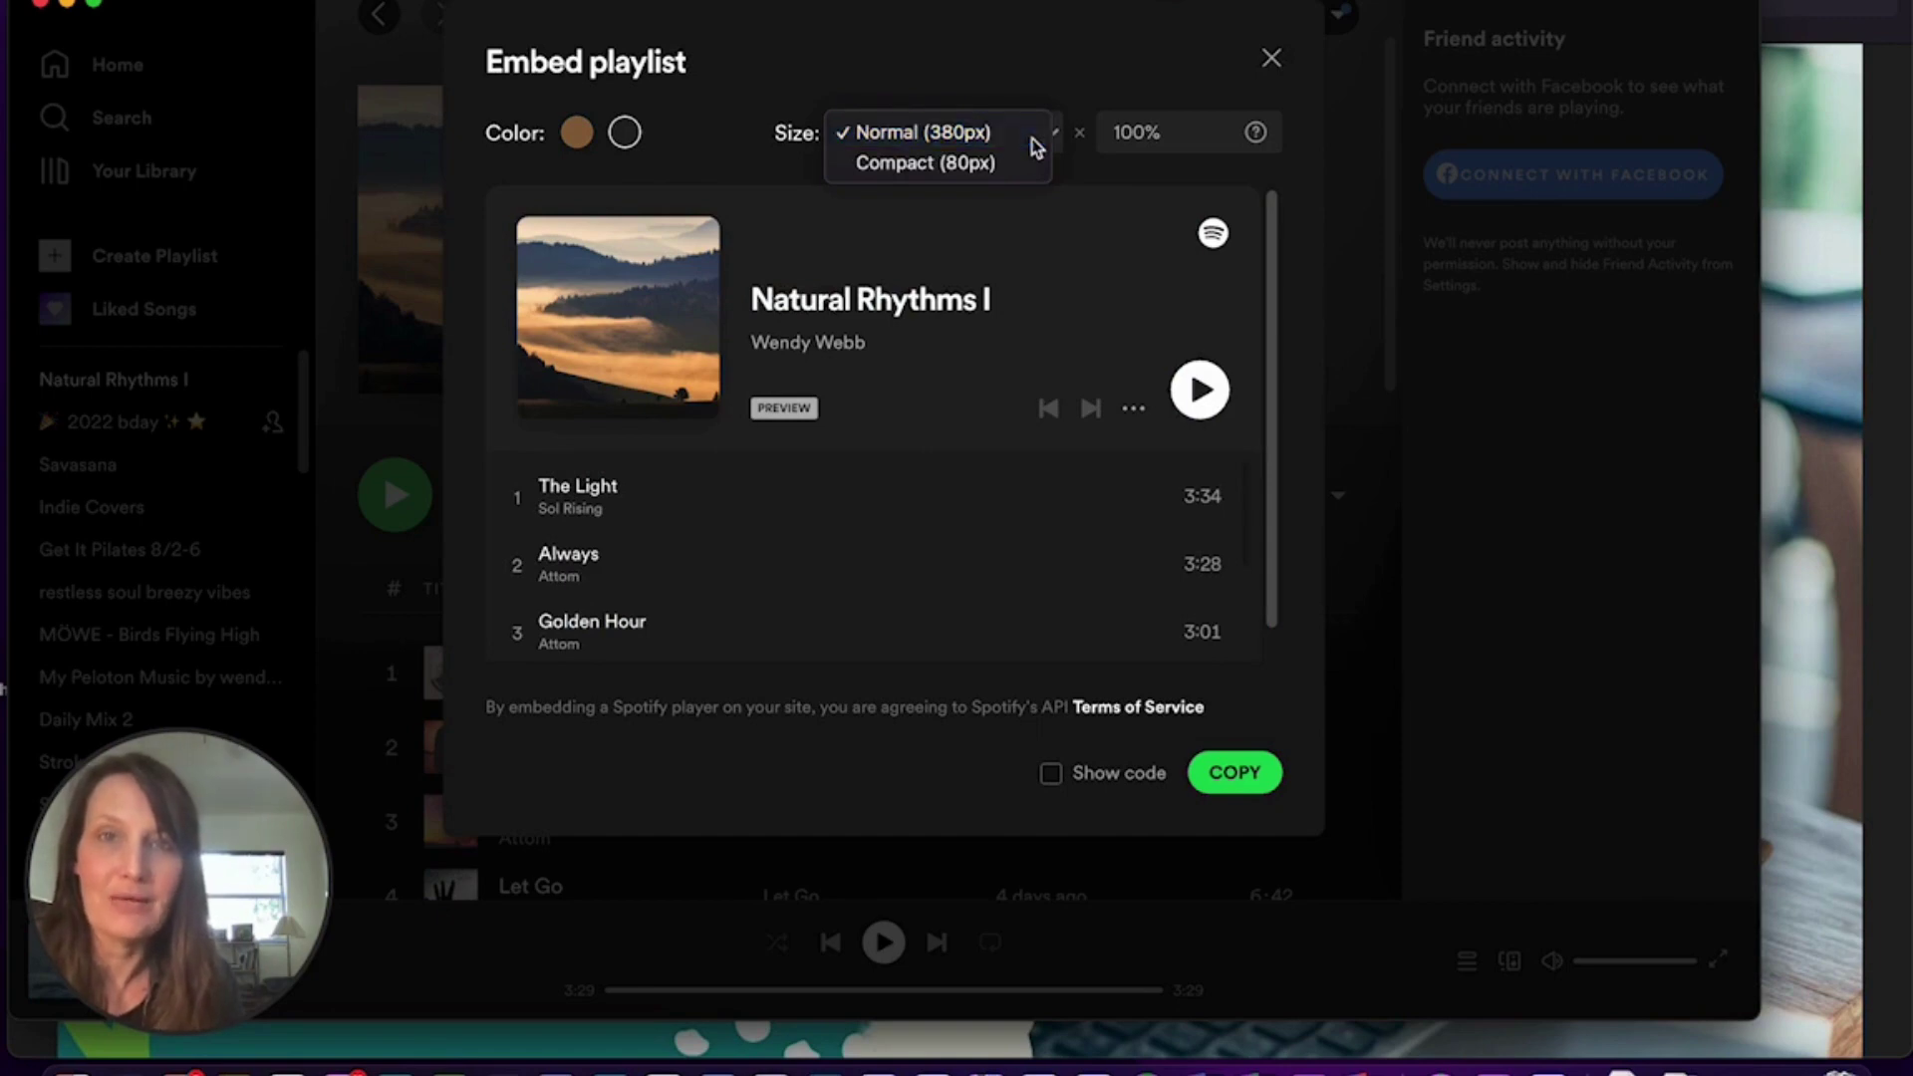
{"action": "left_click", "coordinate": [1175, 132]}
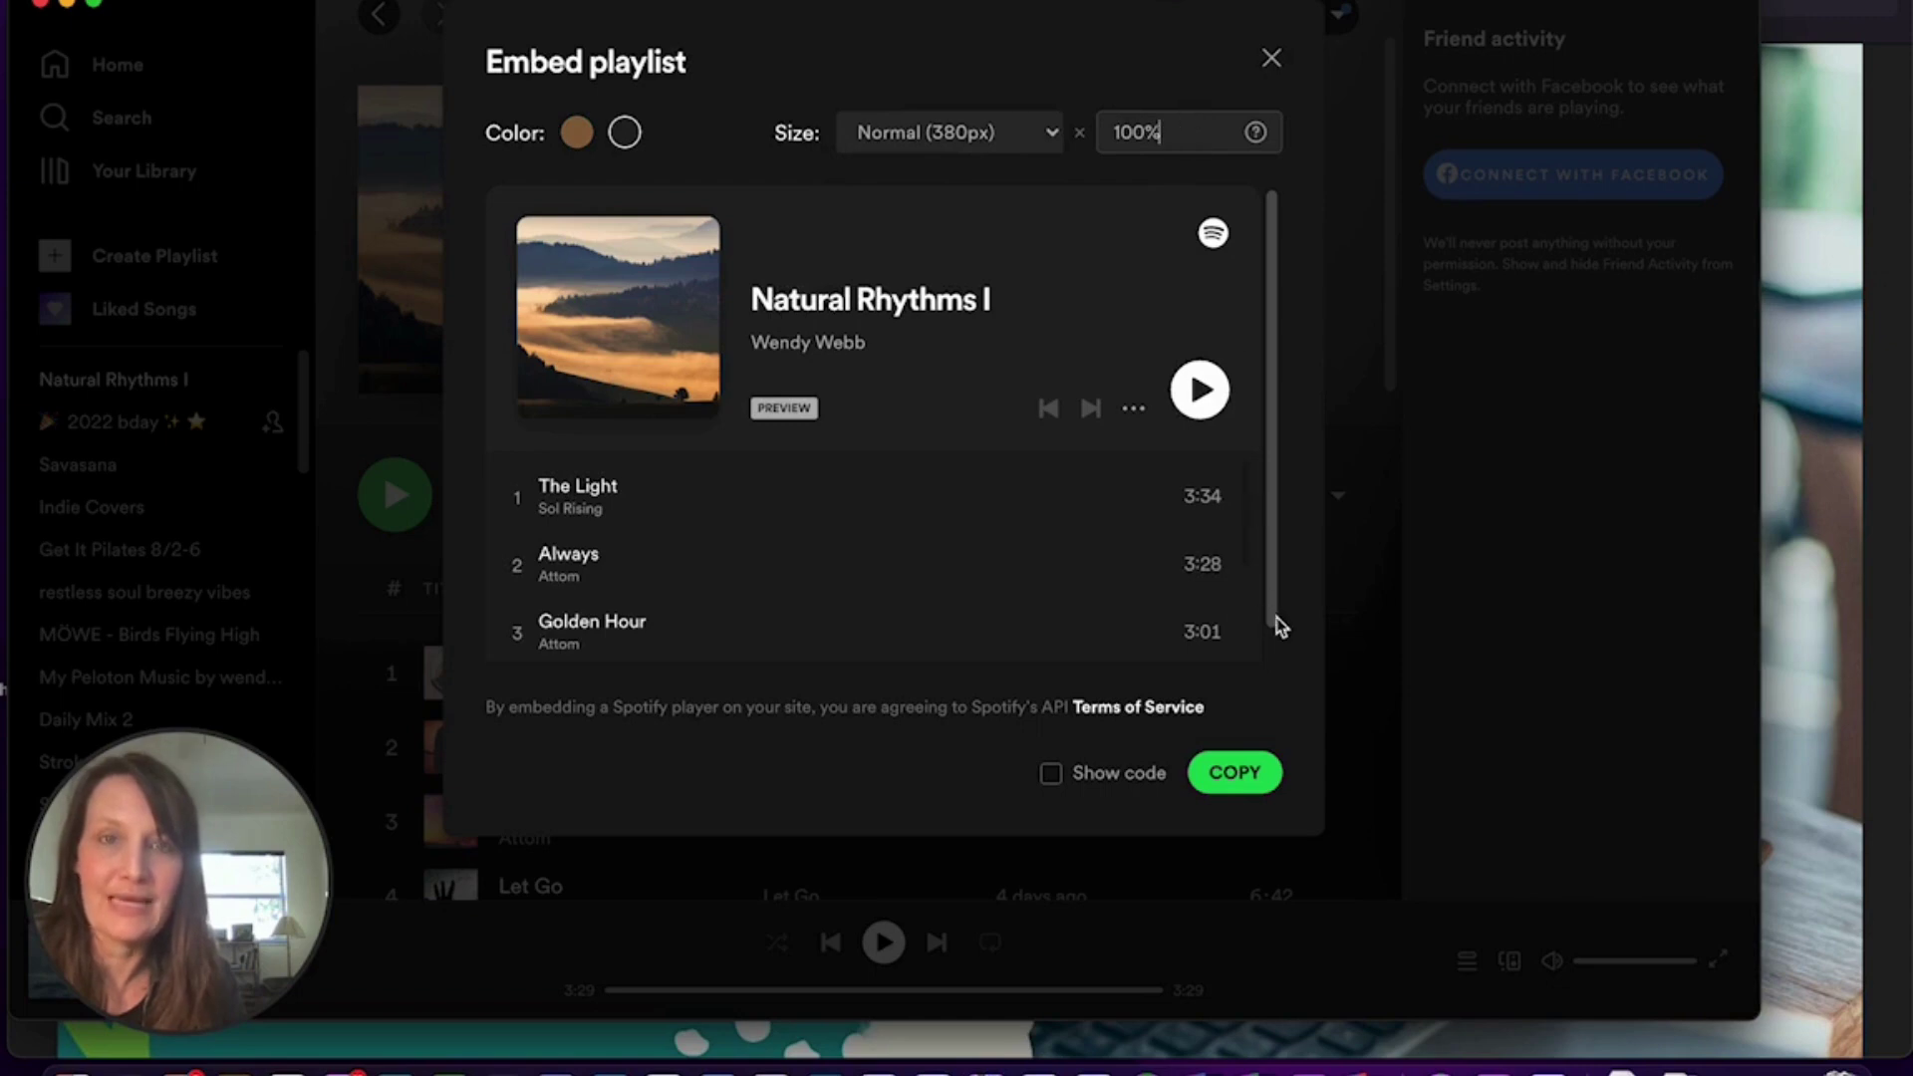
{"action": "left_click", "coordinate": [1297, 718]}
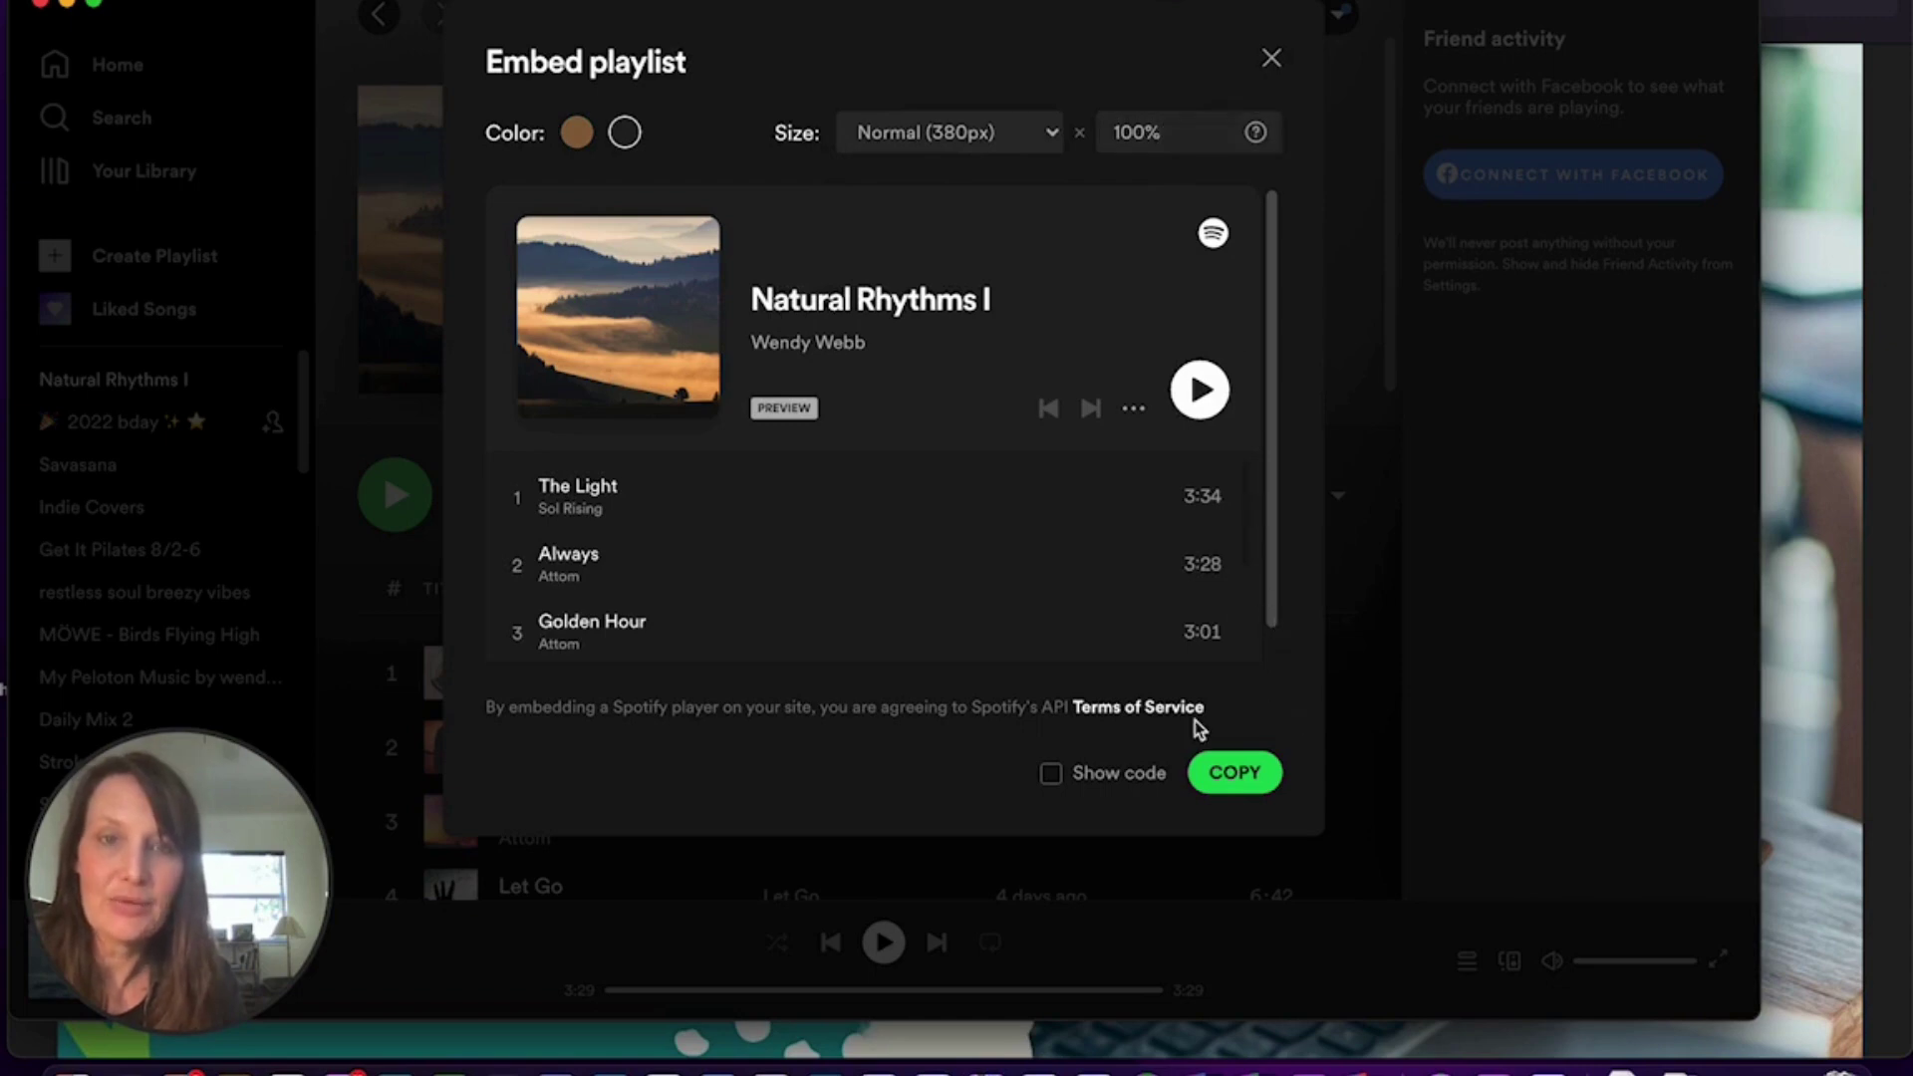
{"action": "left_click", "coordinate": [1052, 775]}
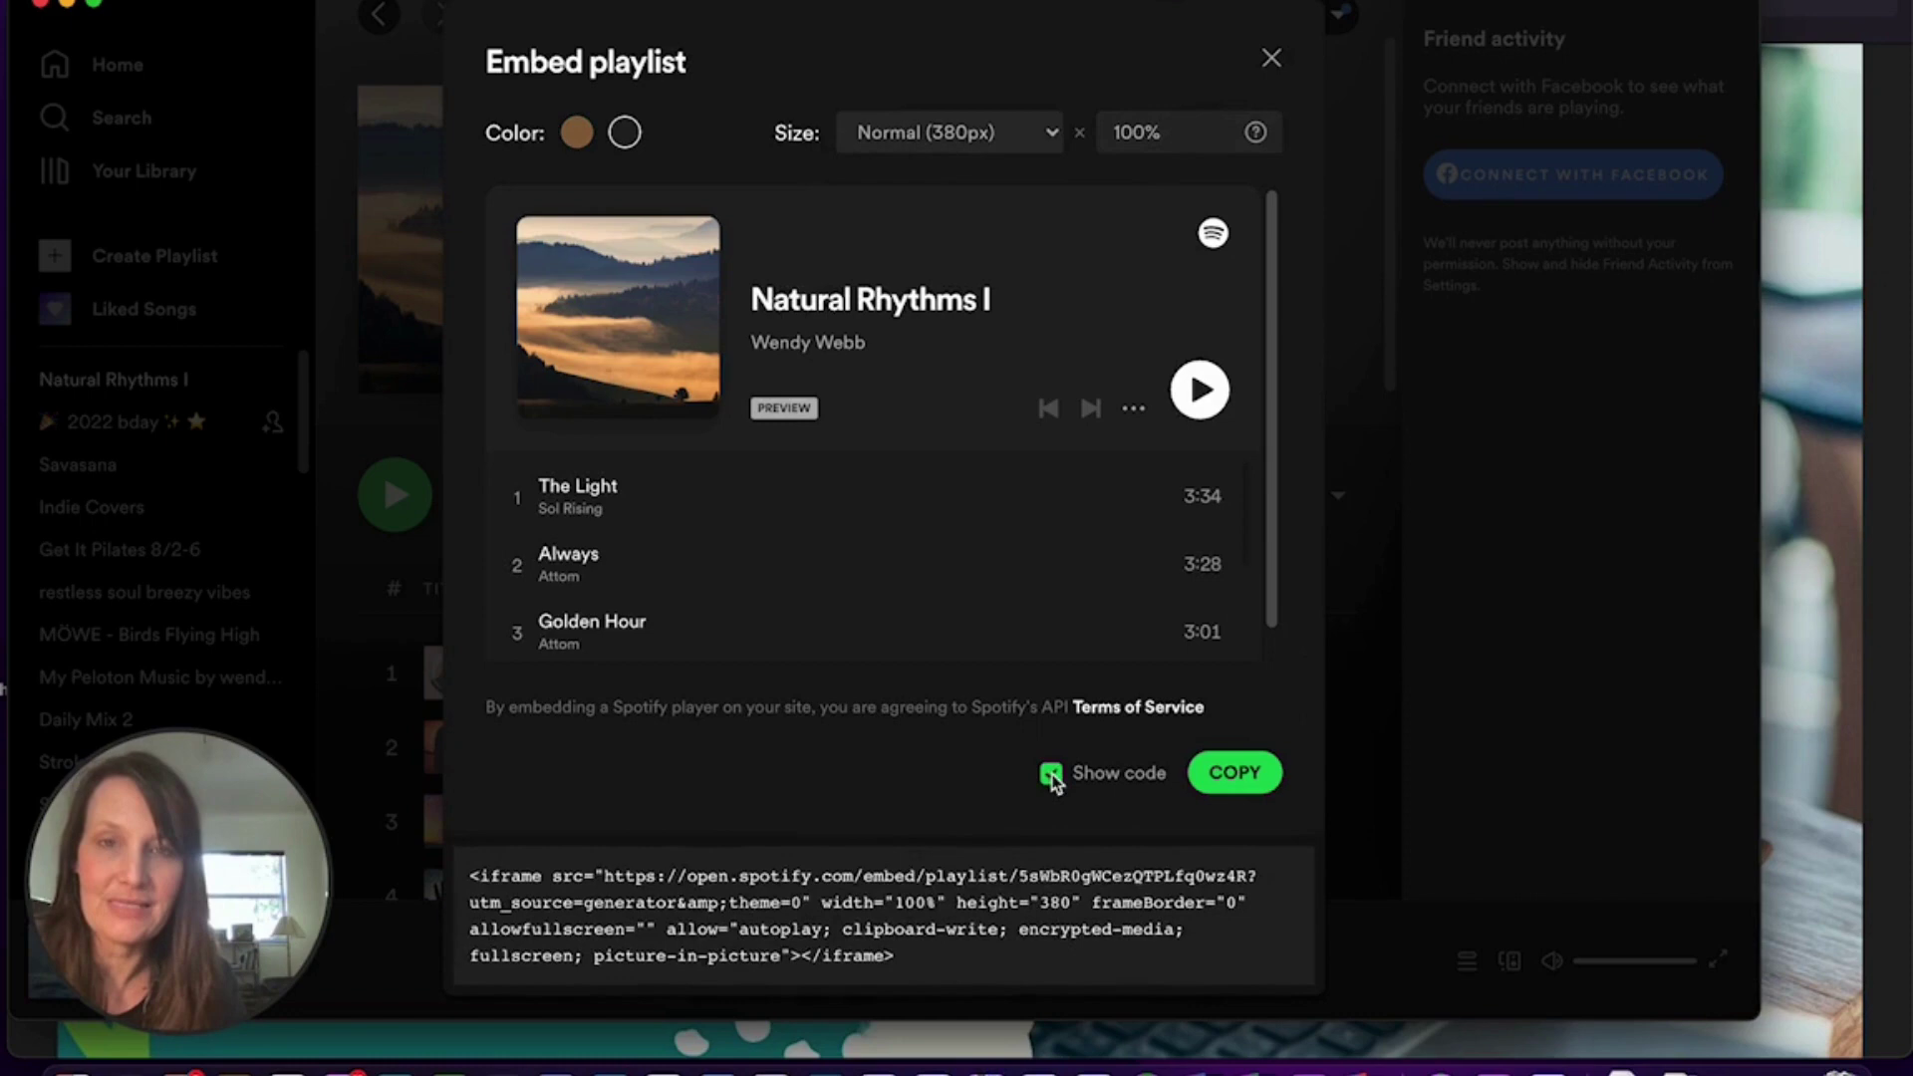
{"action": "left_click", "coordinate": [1236, 778]}
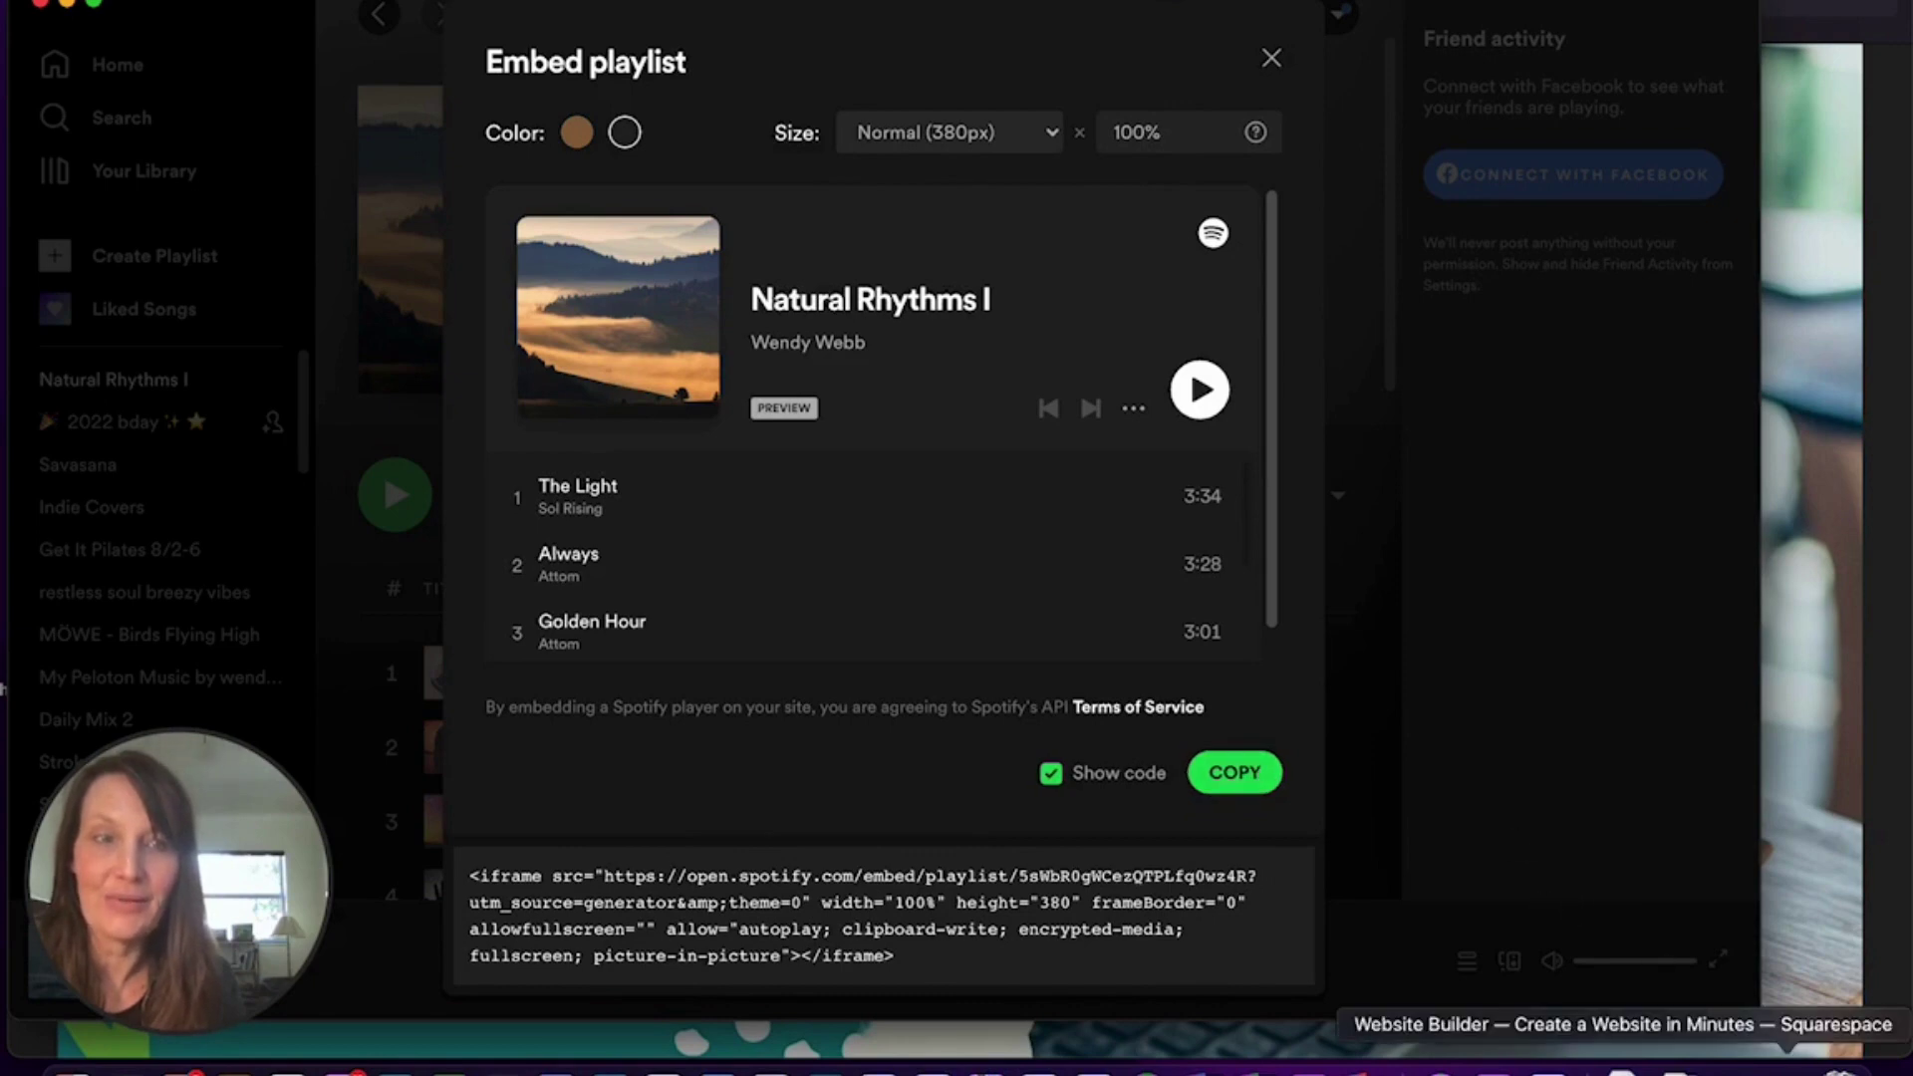
Go to the Squarespace Account Dashboard and open the LOGO site in the editor.
{"action": "left_click", "coordinate": [1789, 1068]}
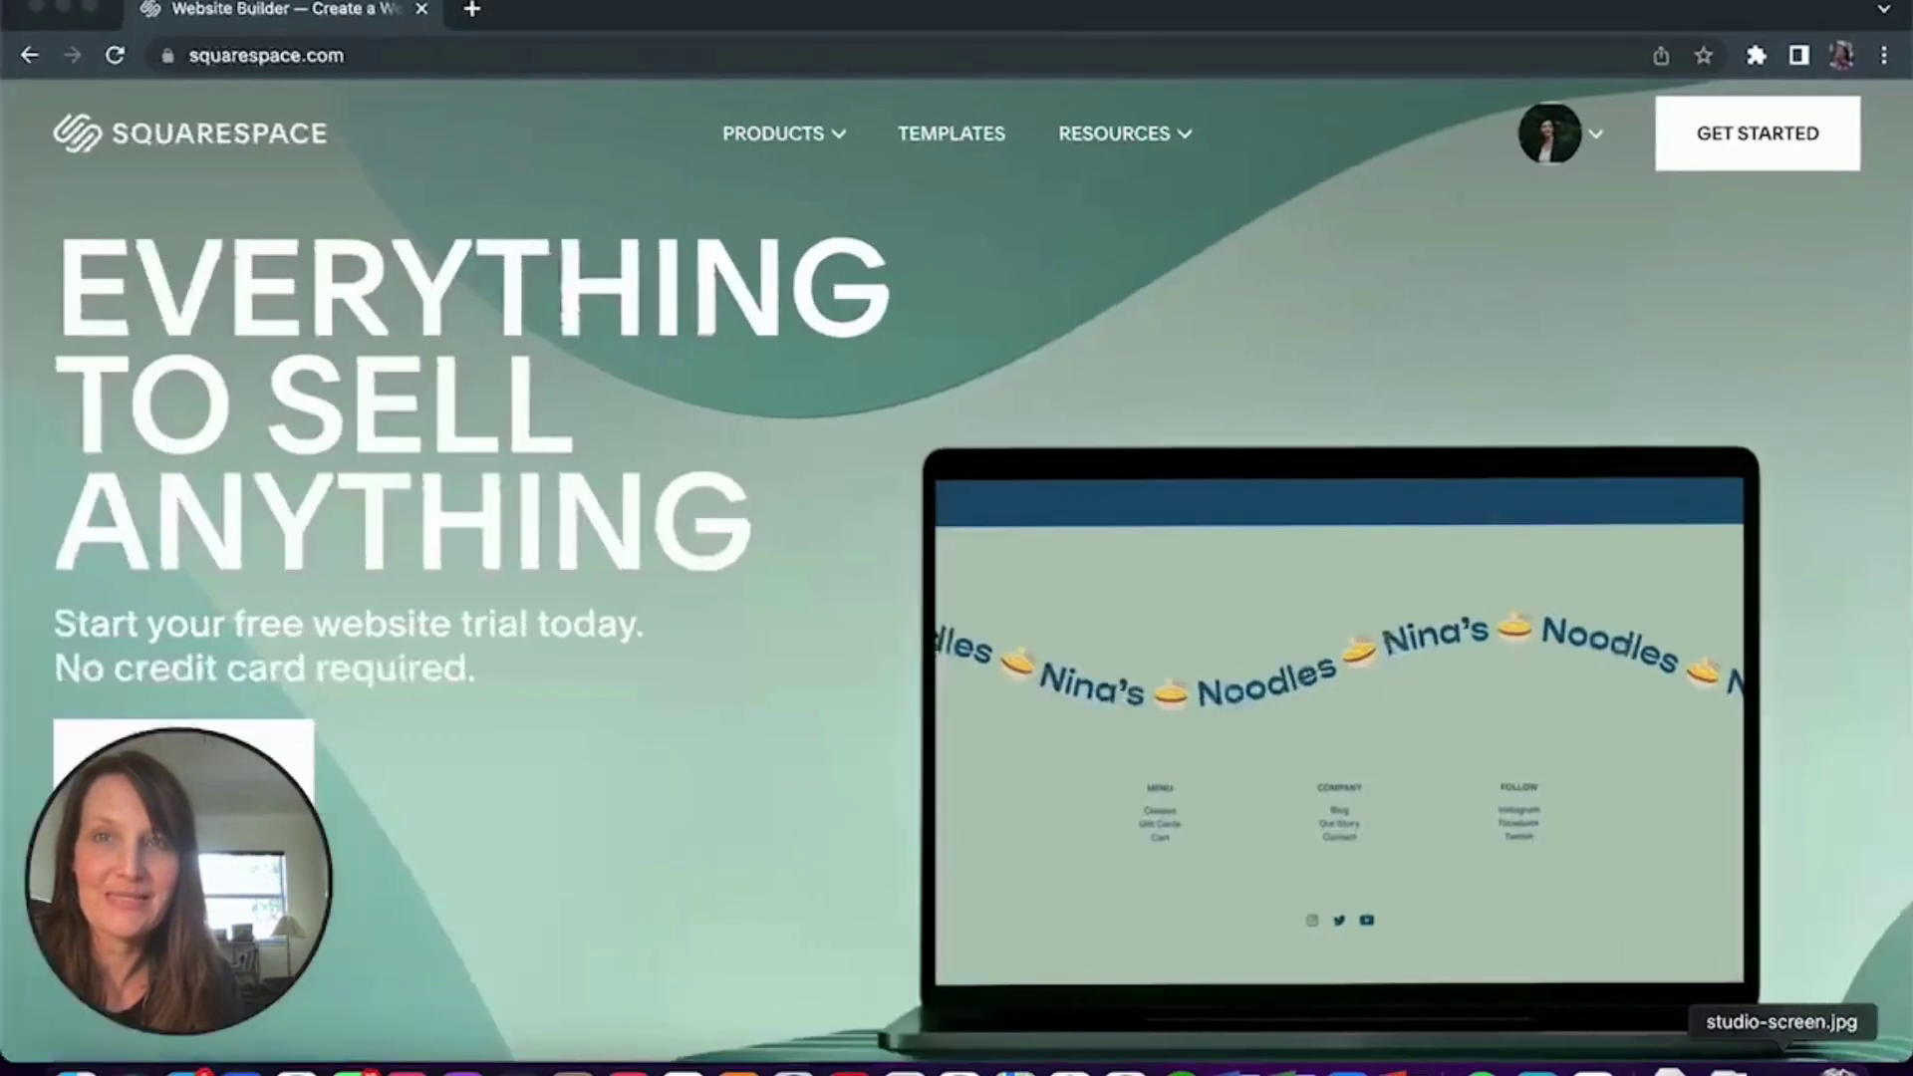
{"action": "left_click", "coordinate": [1577, 154]}
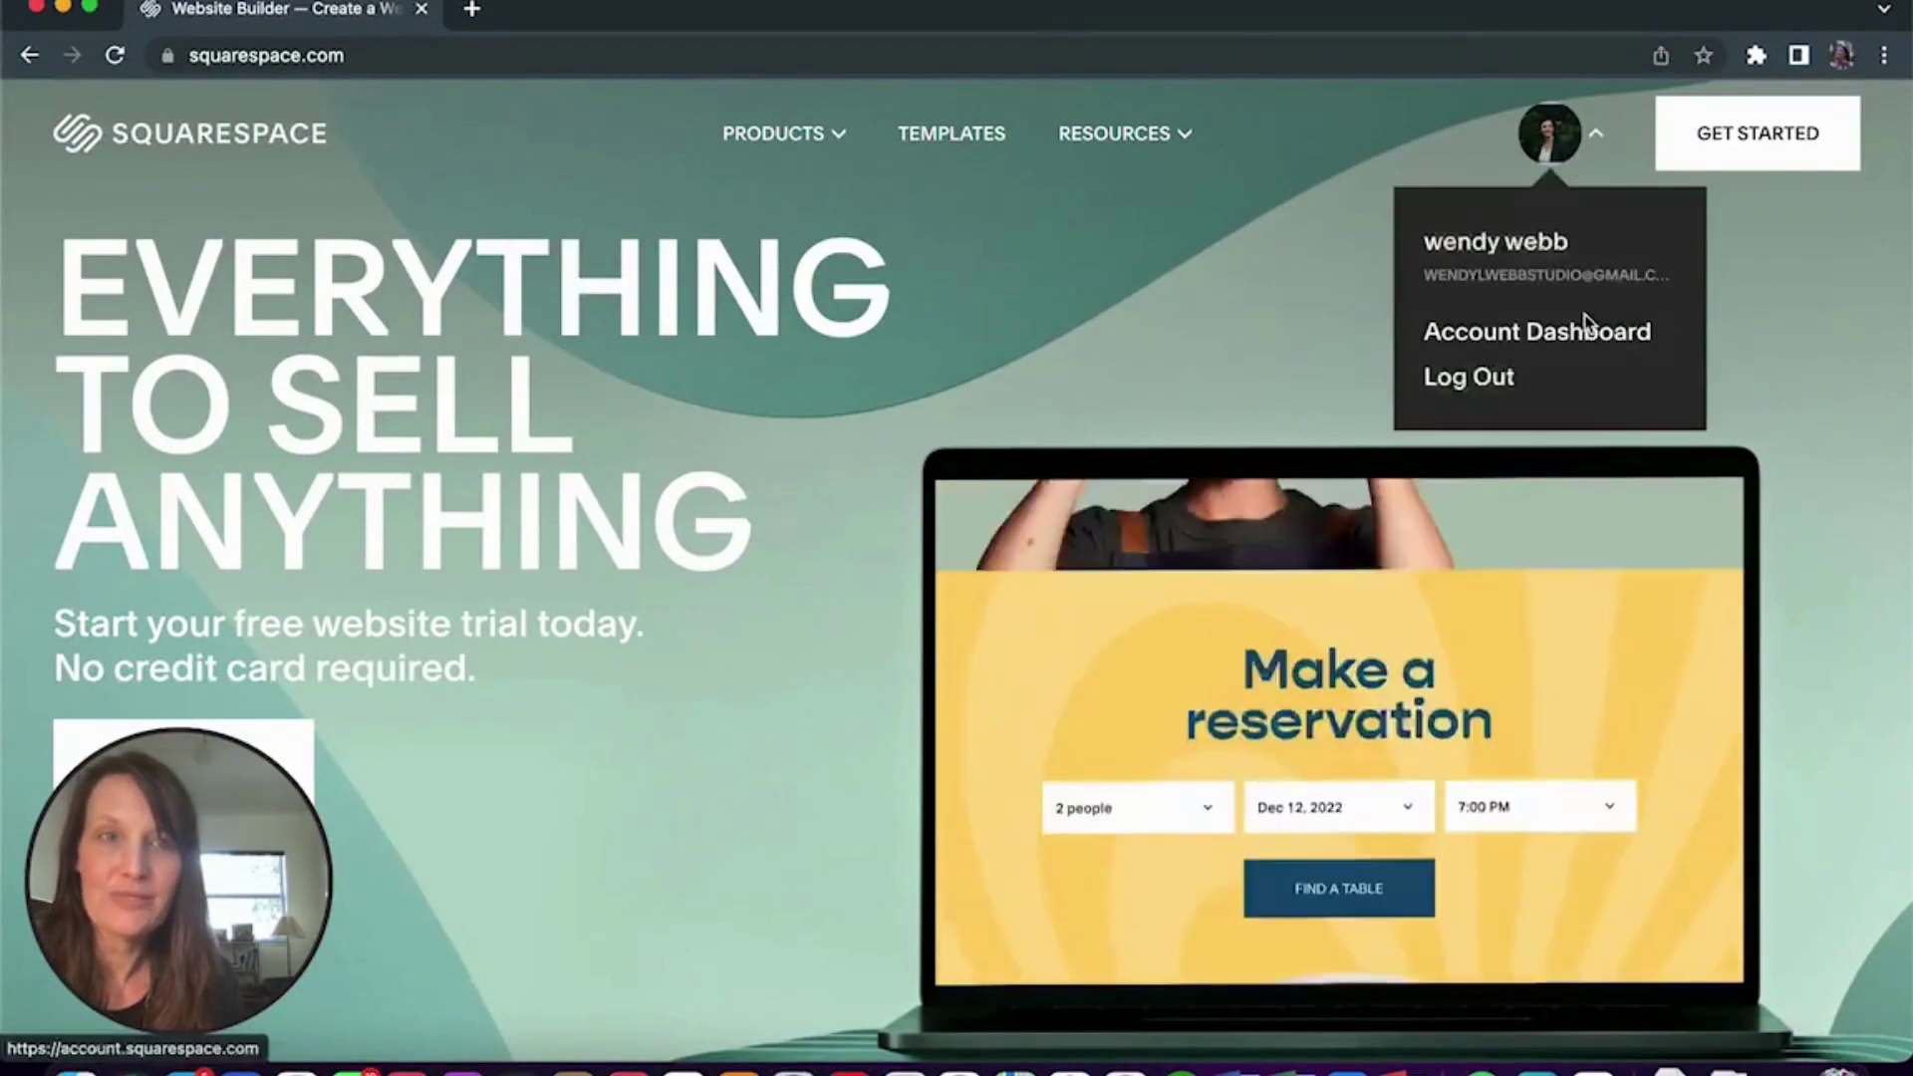
{"action": "left_click", "coordinate": [1588, 342]}
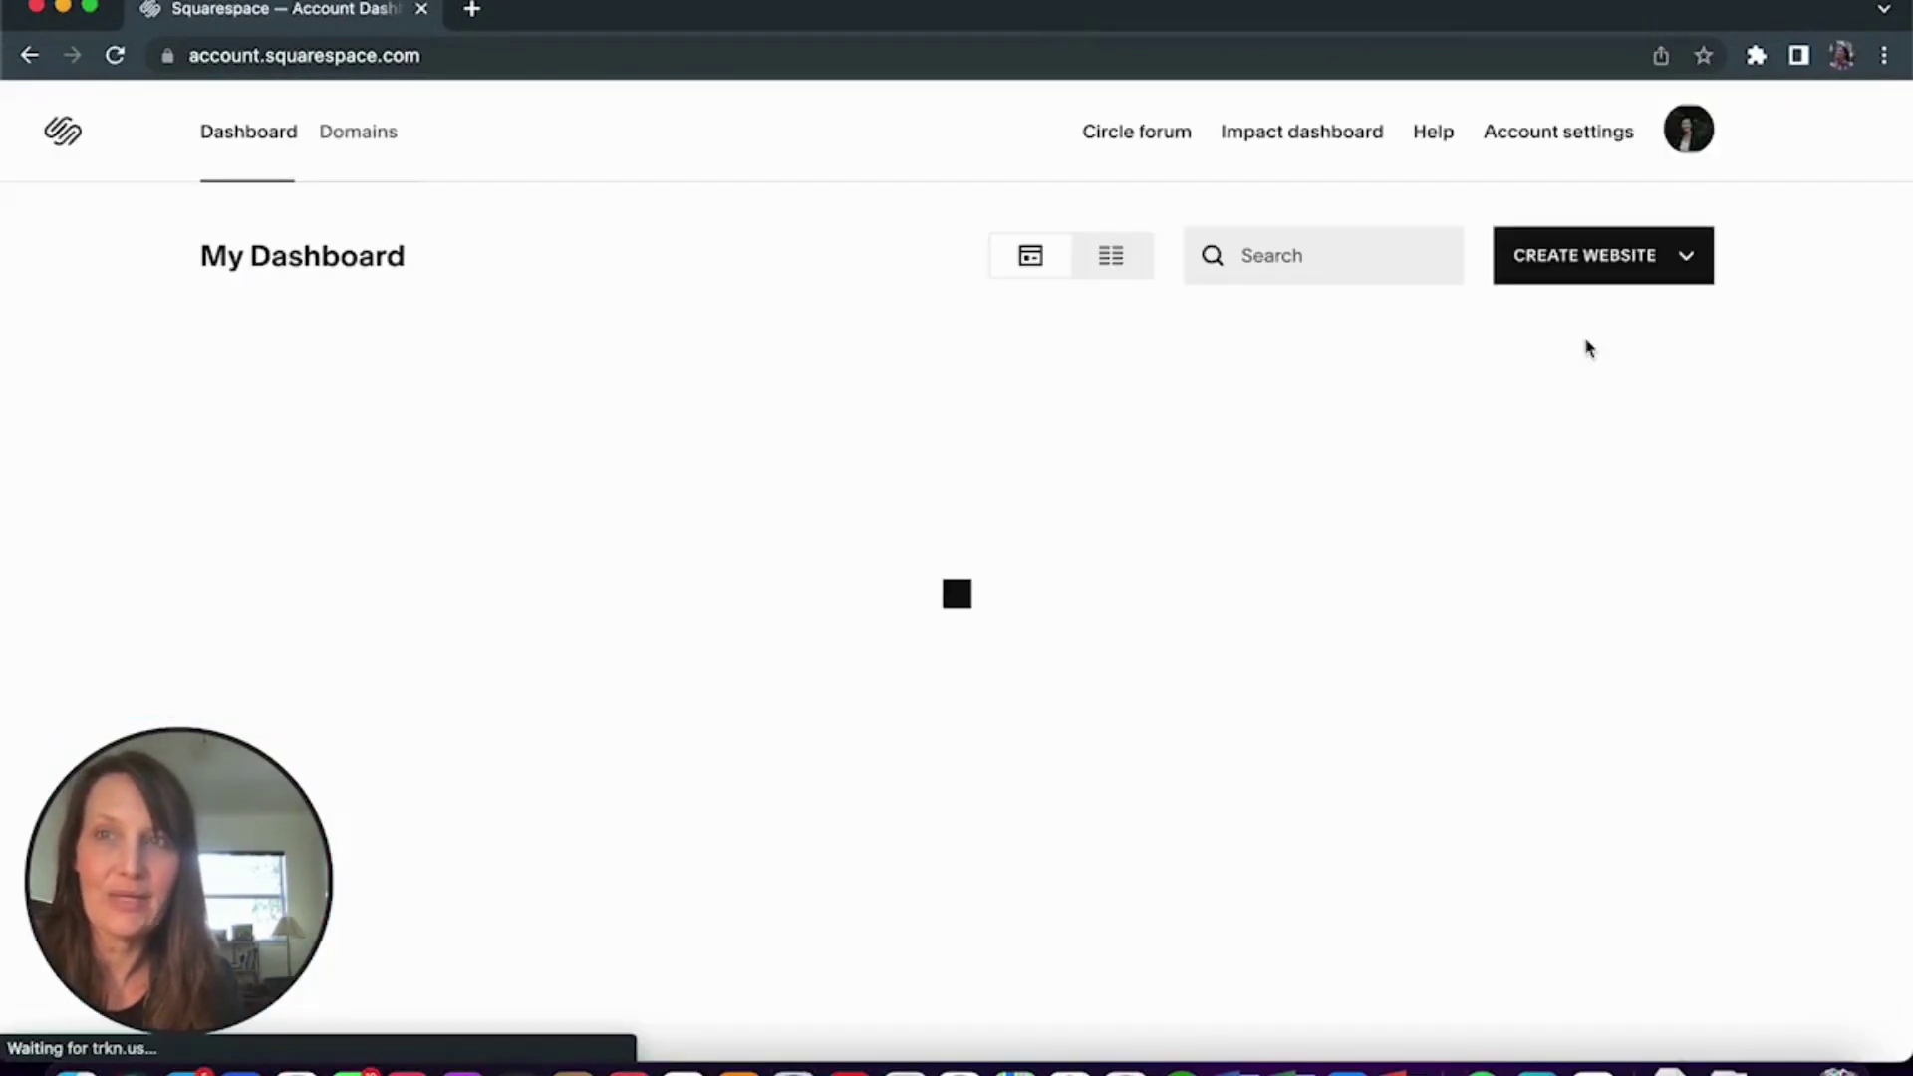
{"action": "mouse_move", "coordinate": [610, 459]}
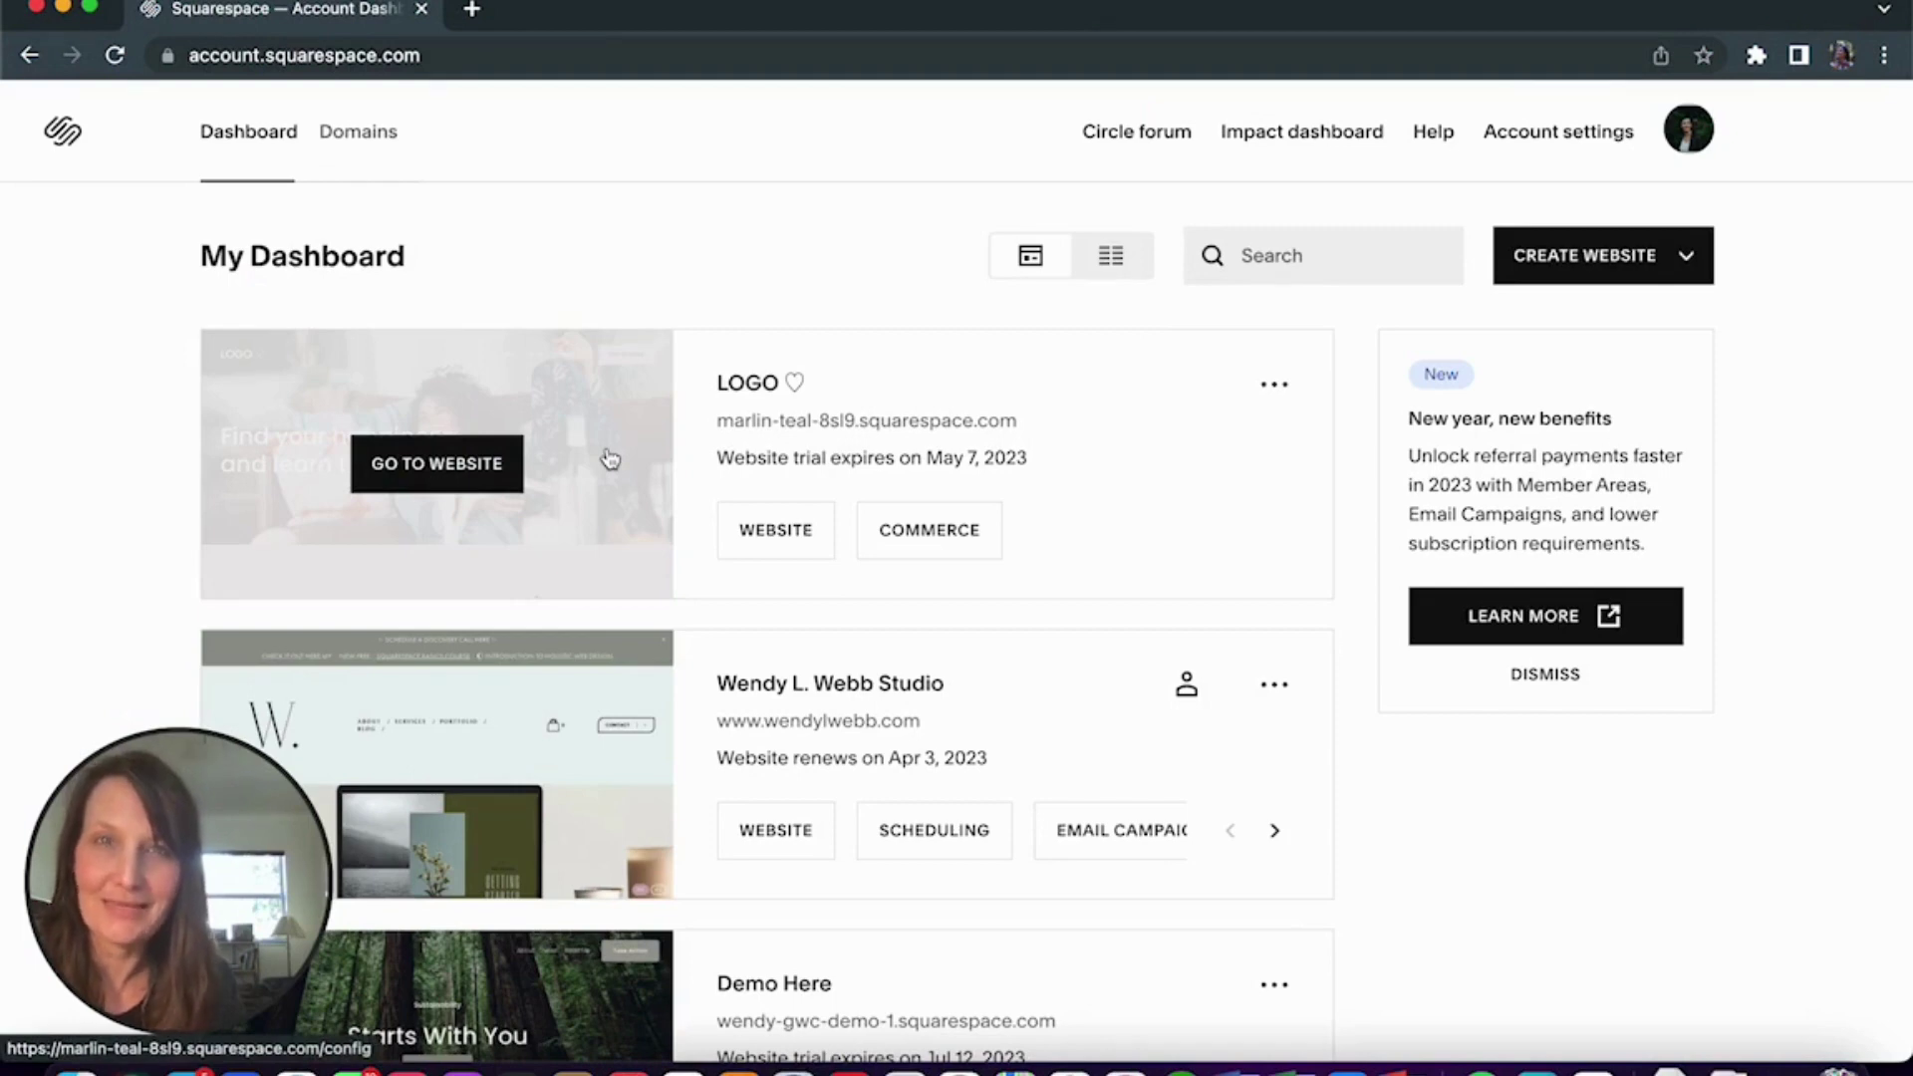
{"action": "left_click", "coordinate": [610, 458]}
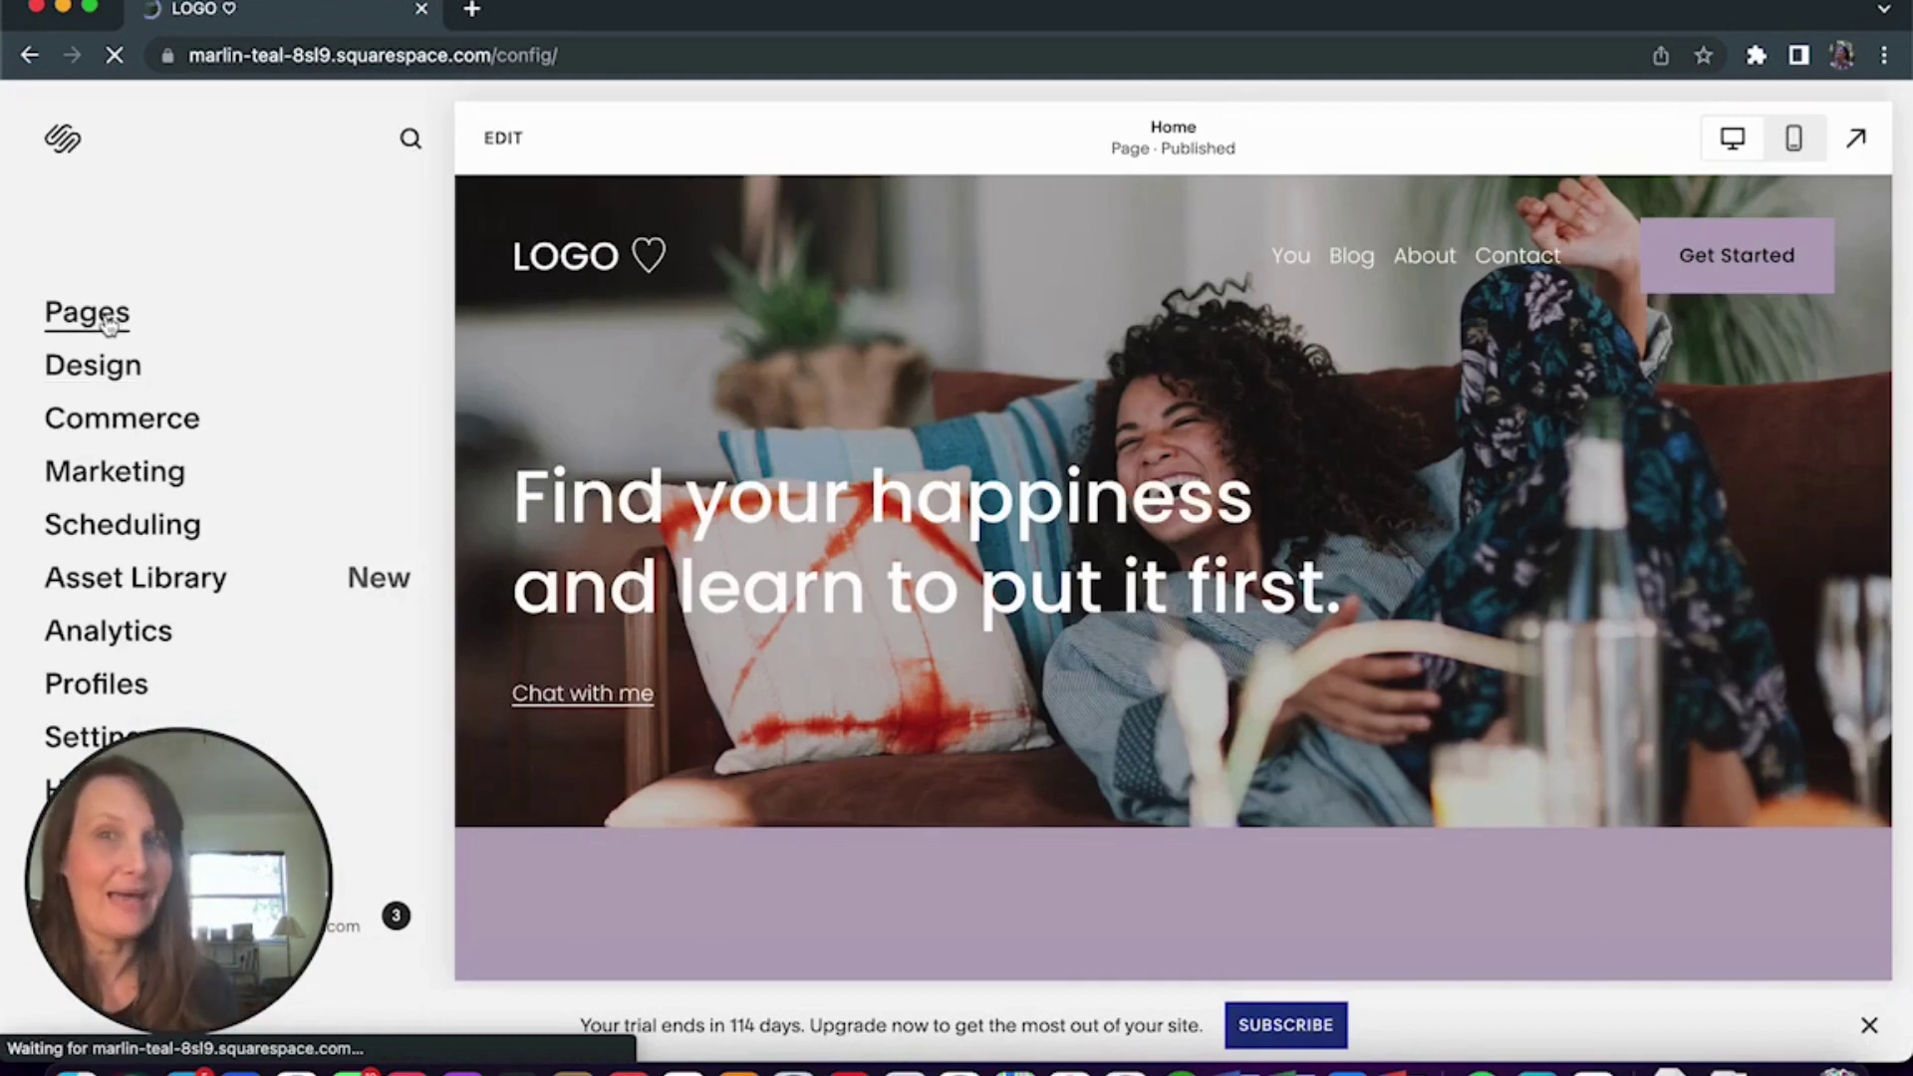
Open New Page from the site's Pages list and start editing it.
{"action": "left_click", "coordinate": [107, 317]}
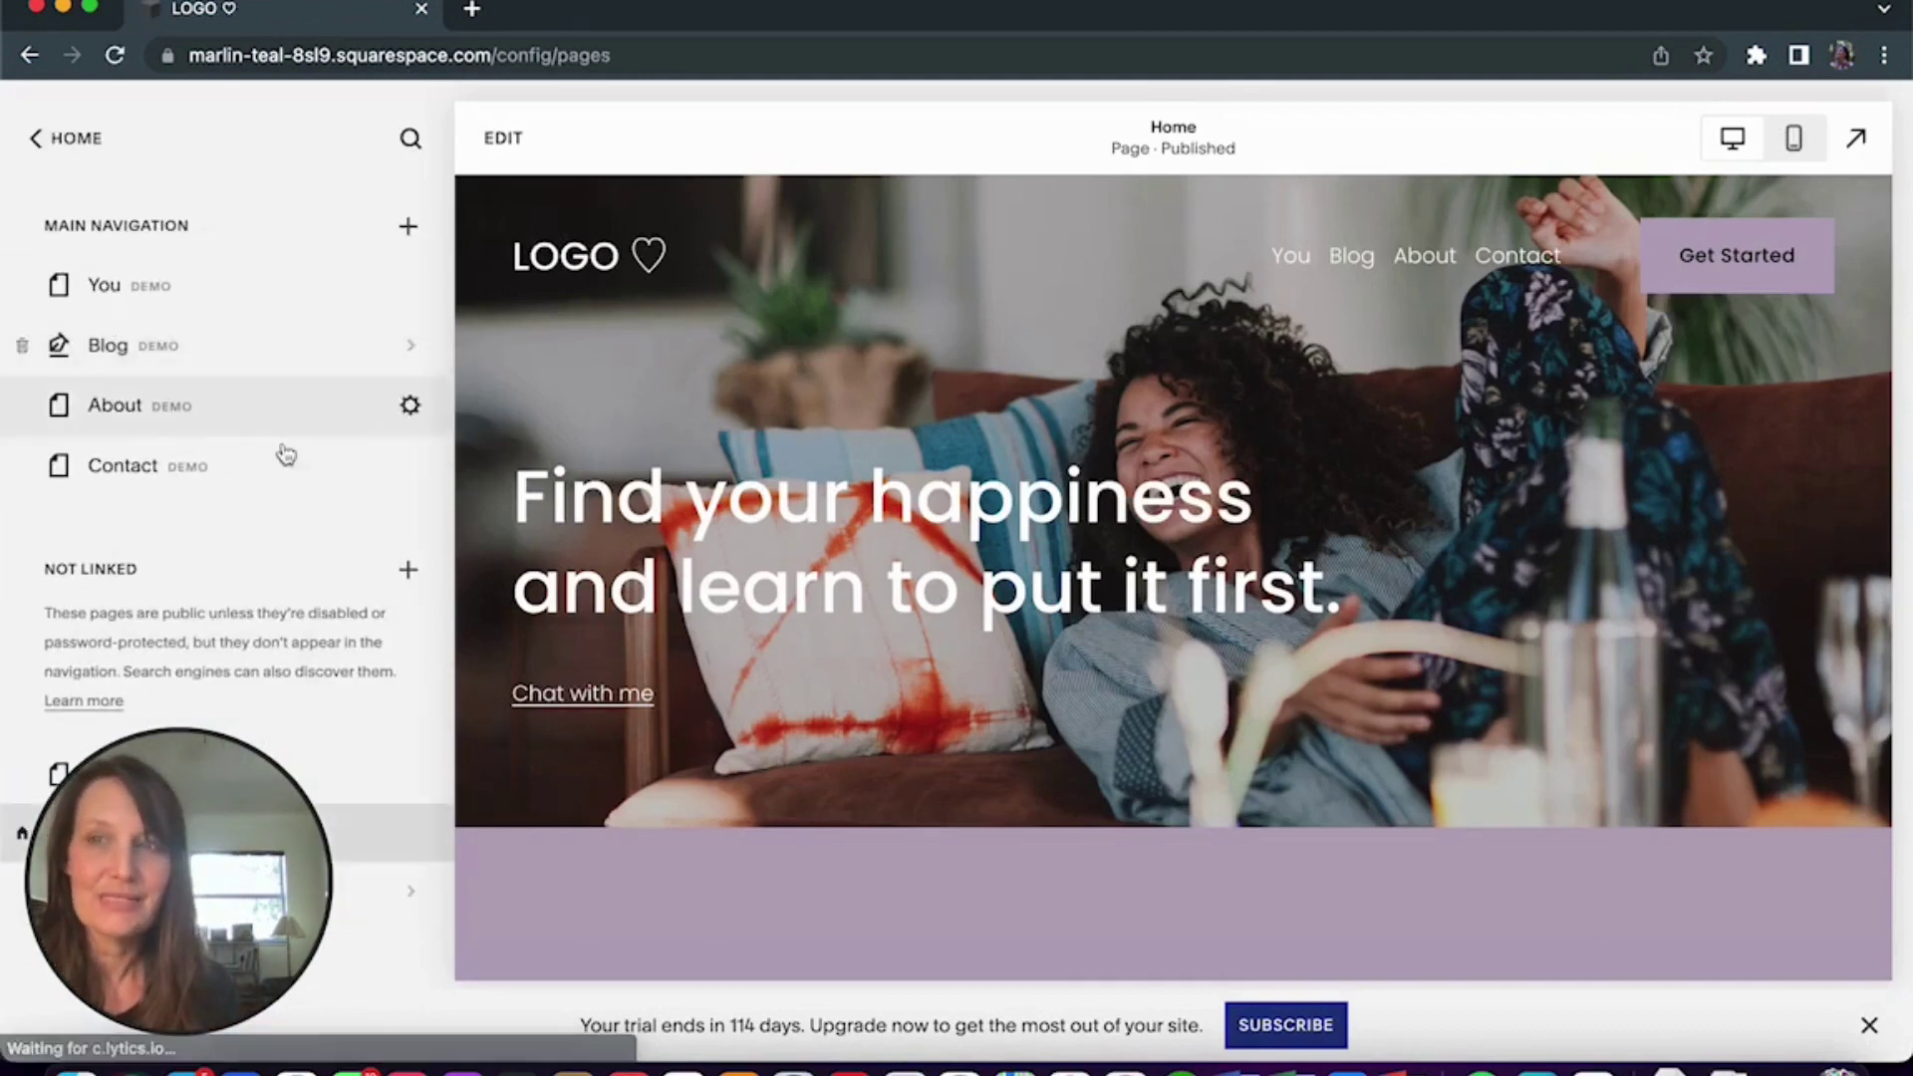
{"action": "scroll", "coordinate": [281, 451], "scroll_direction": "down", "scroll_amount": 5}
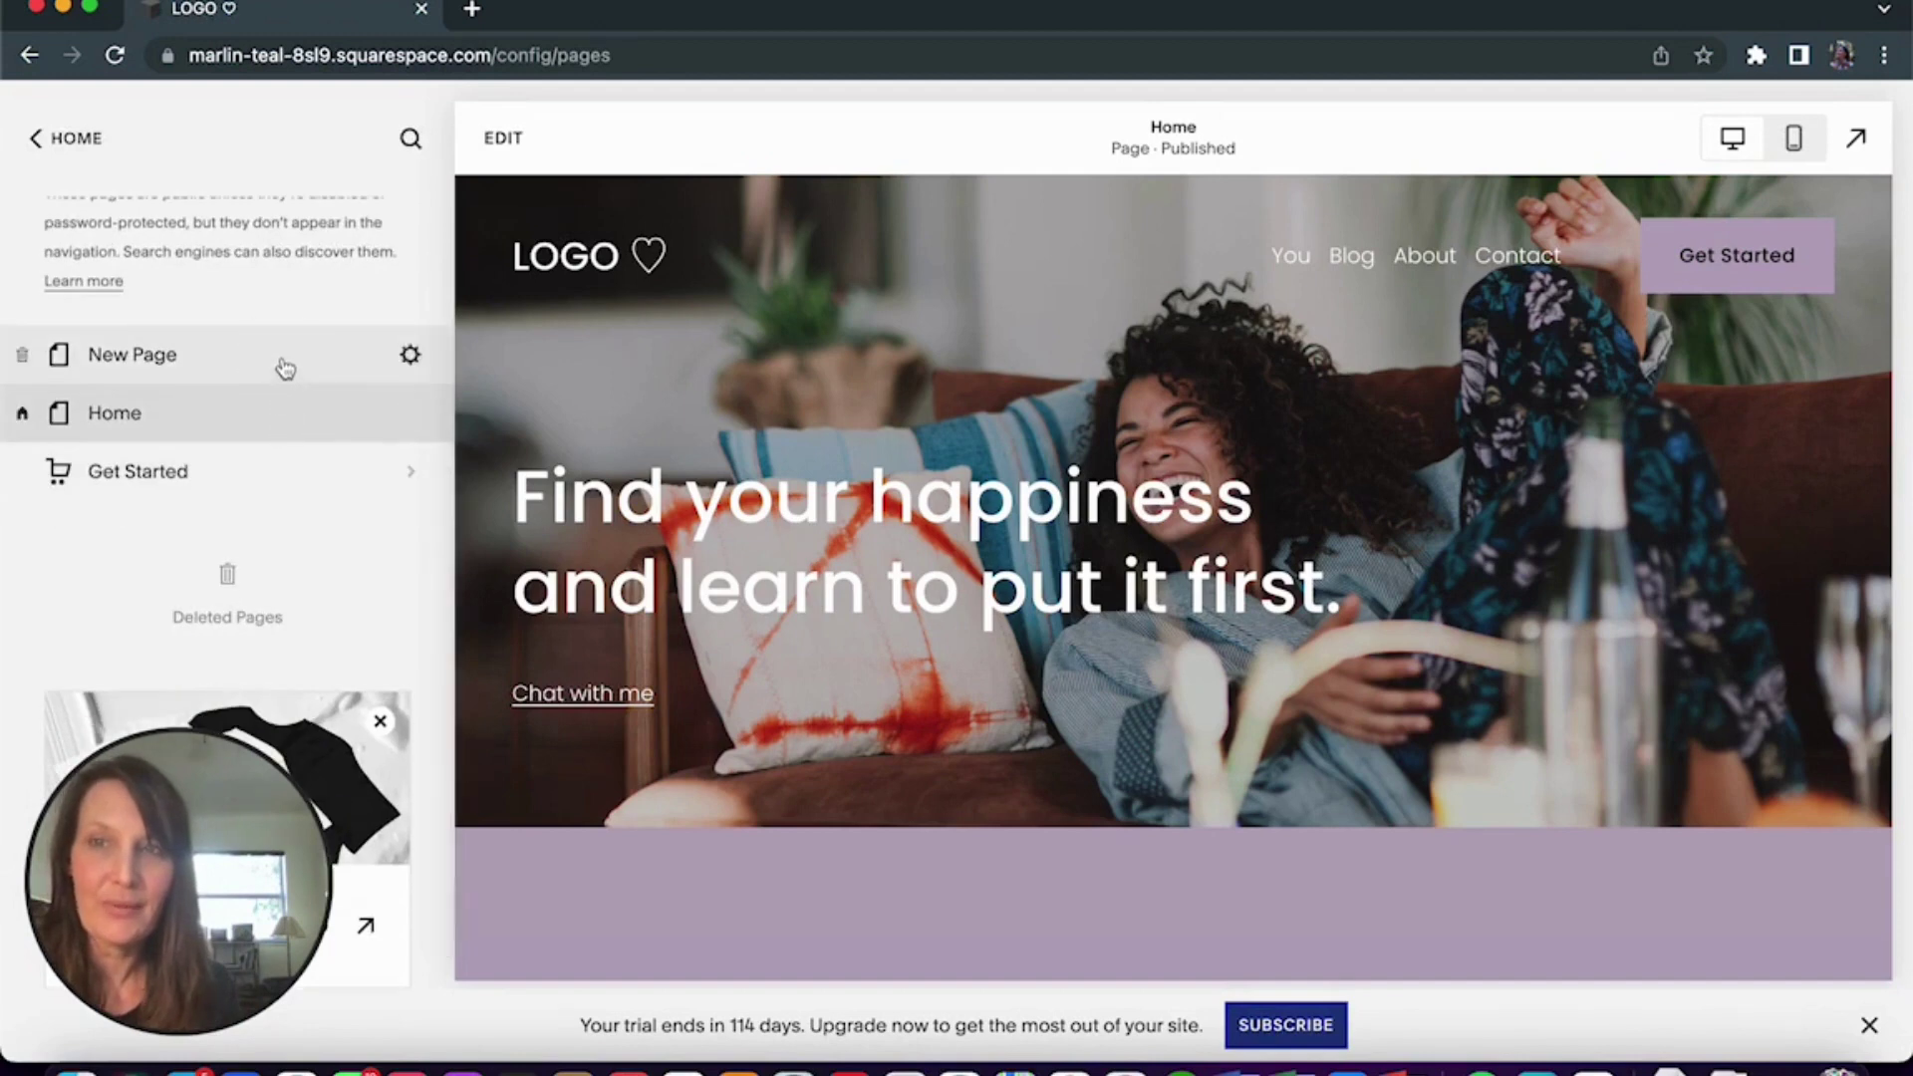
{"action": "left_click", "coordinate": [282, 361]}
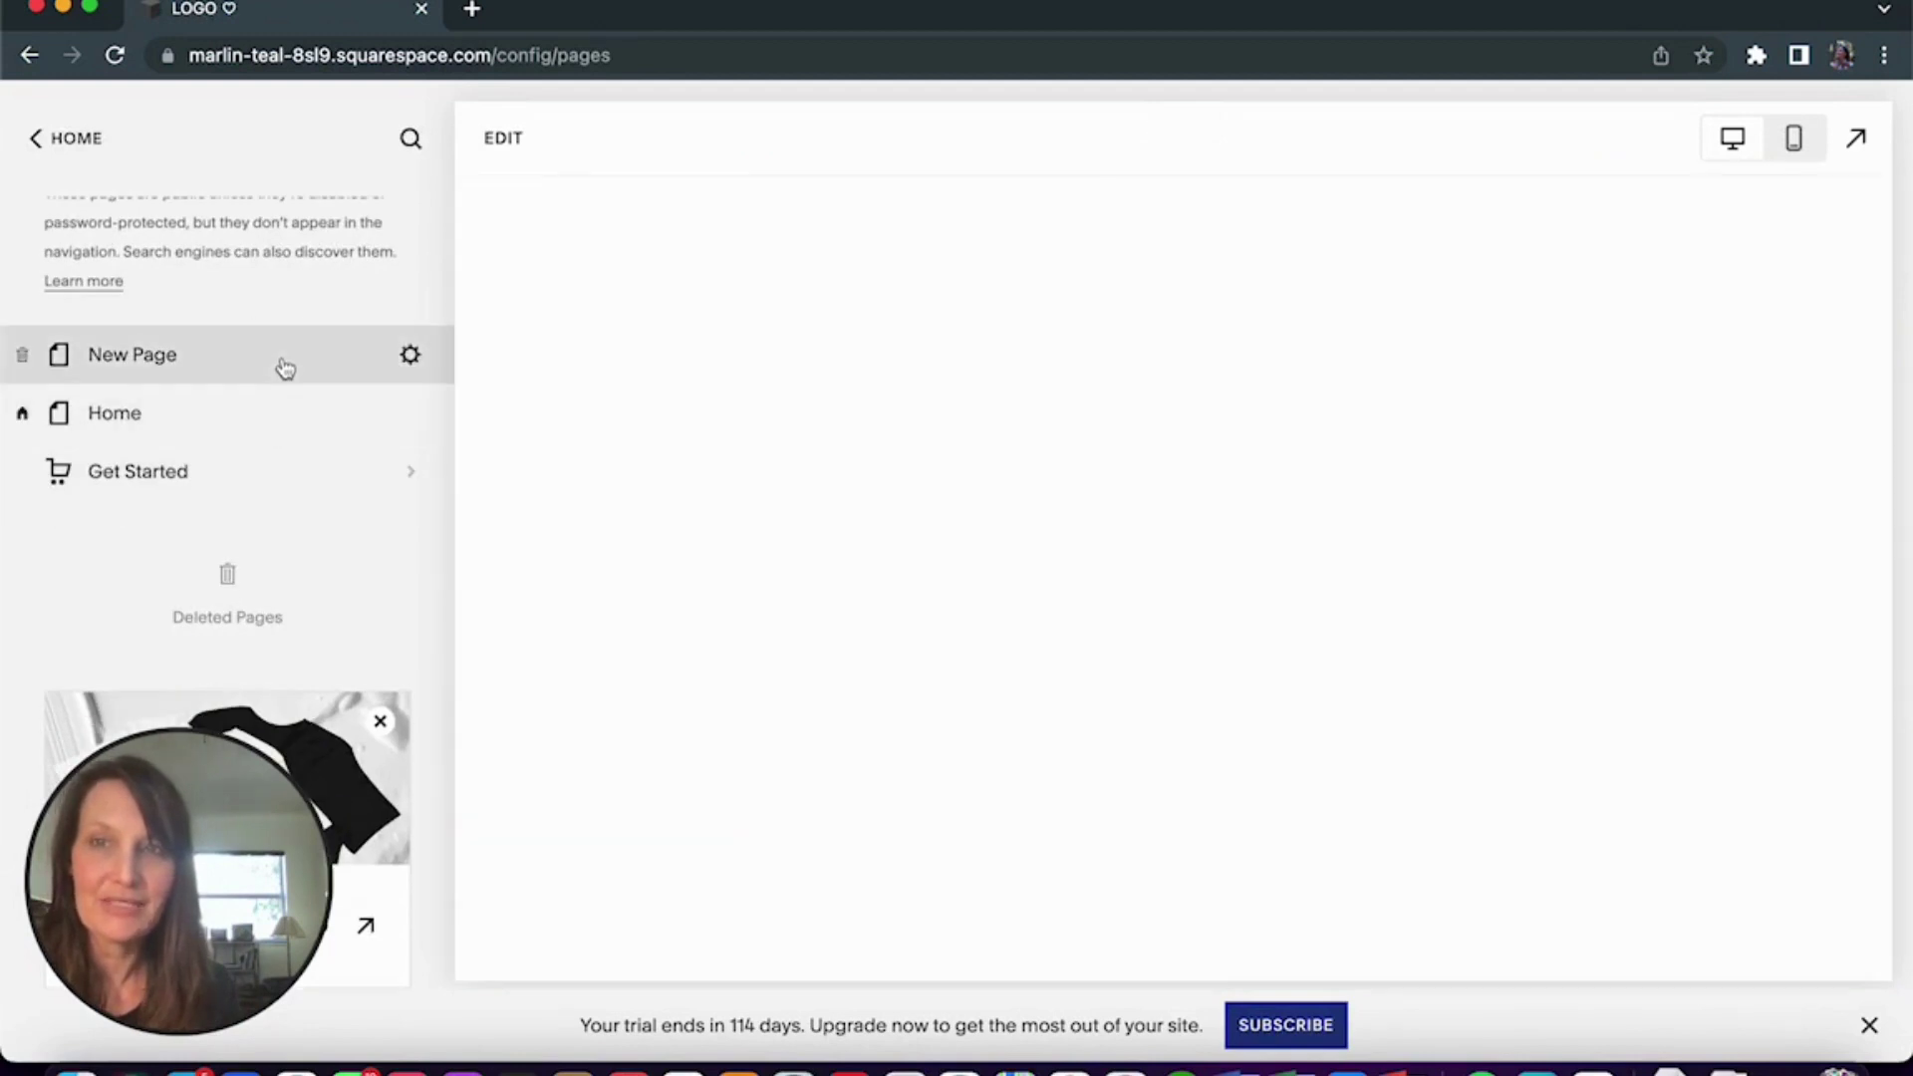
{"action": "left_click", "coordinate": [506, 139]}
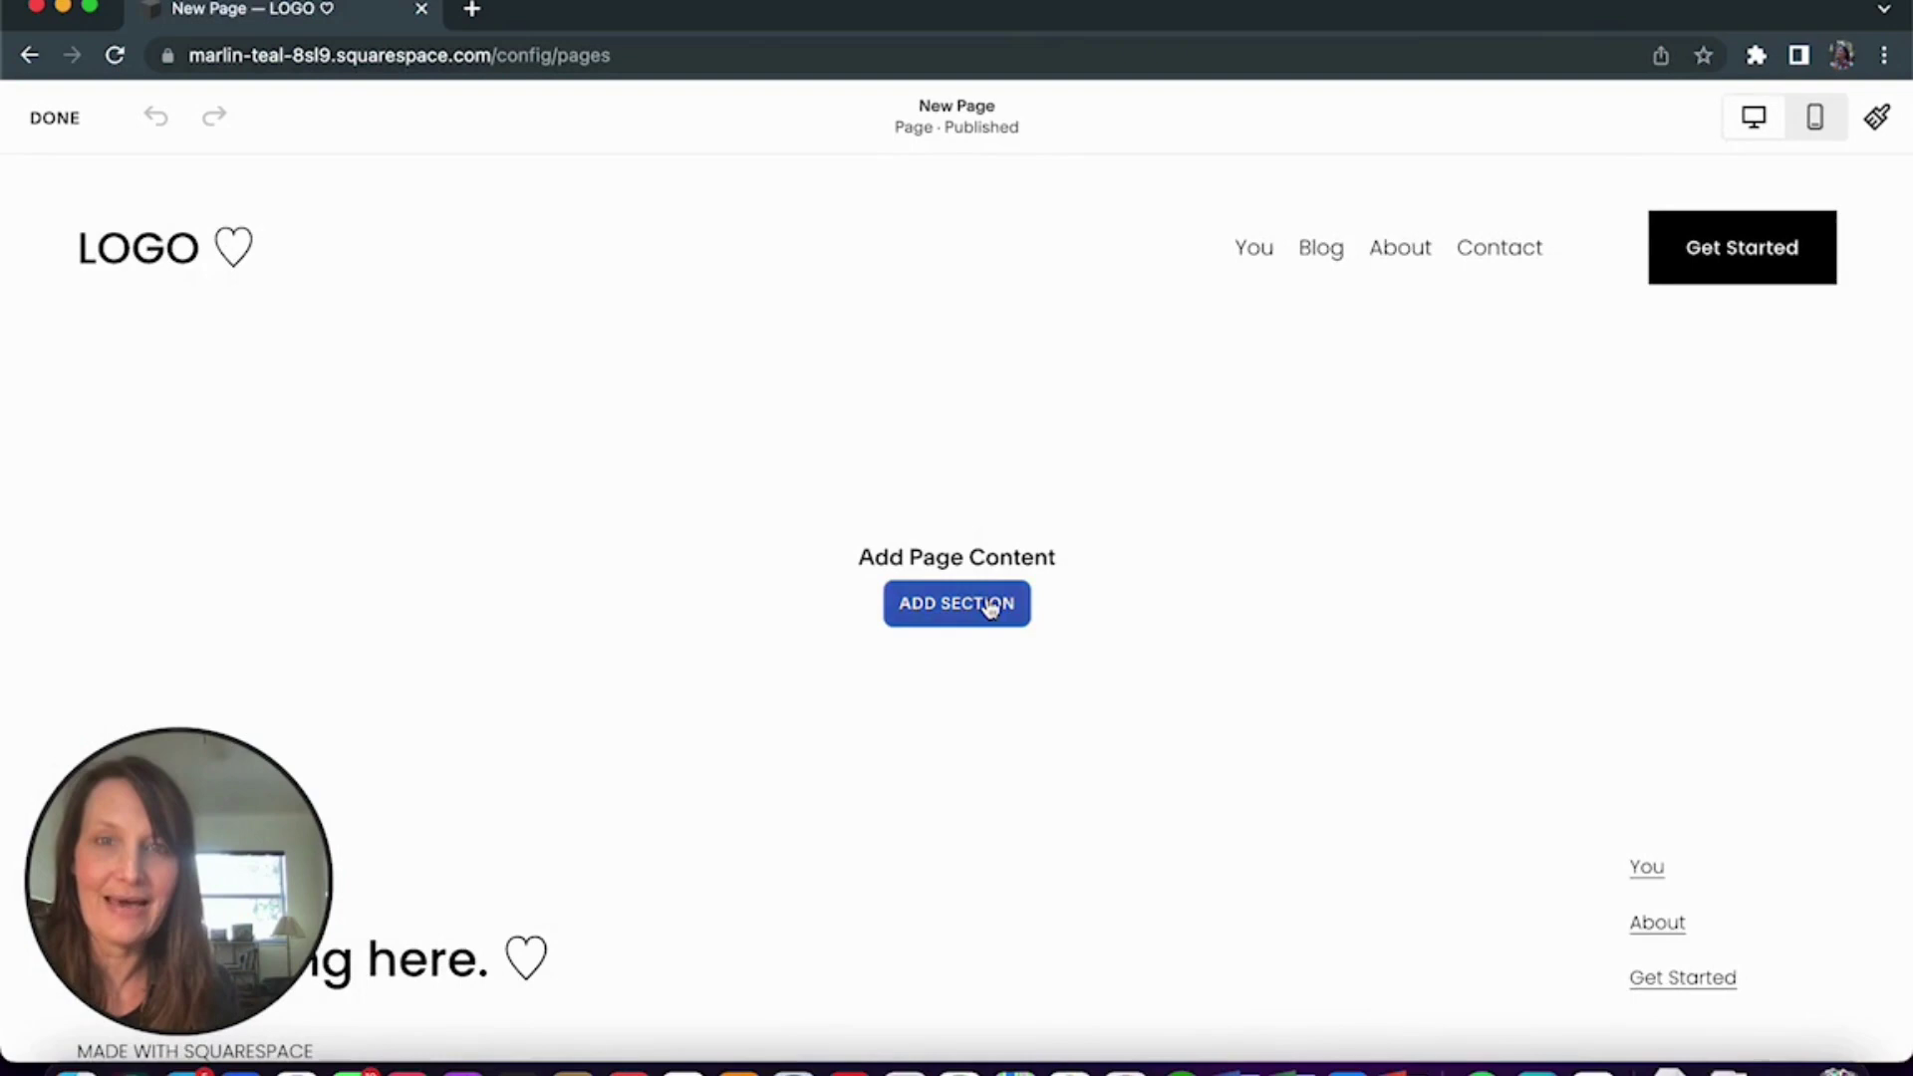
Add a blank section to New Page and drag it taller by two grid rows.
{"action": "left_click", "coordinate": [990, 606]}
{"action": "left_click", "coordinate": [329, 467]}
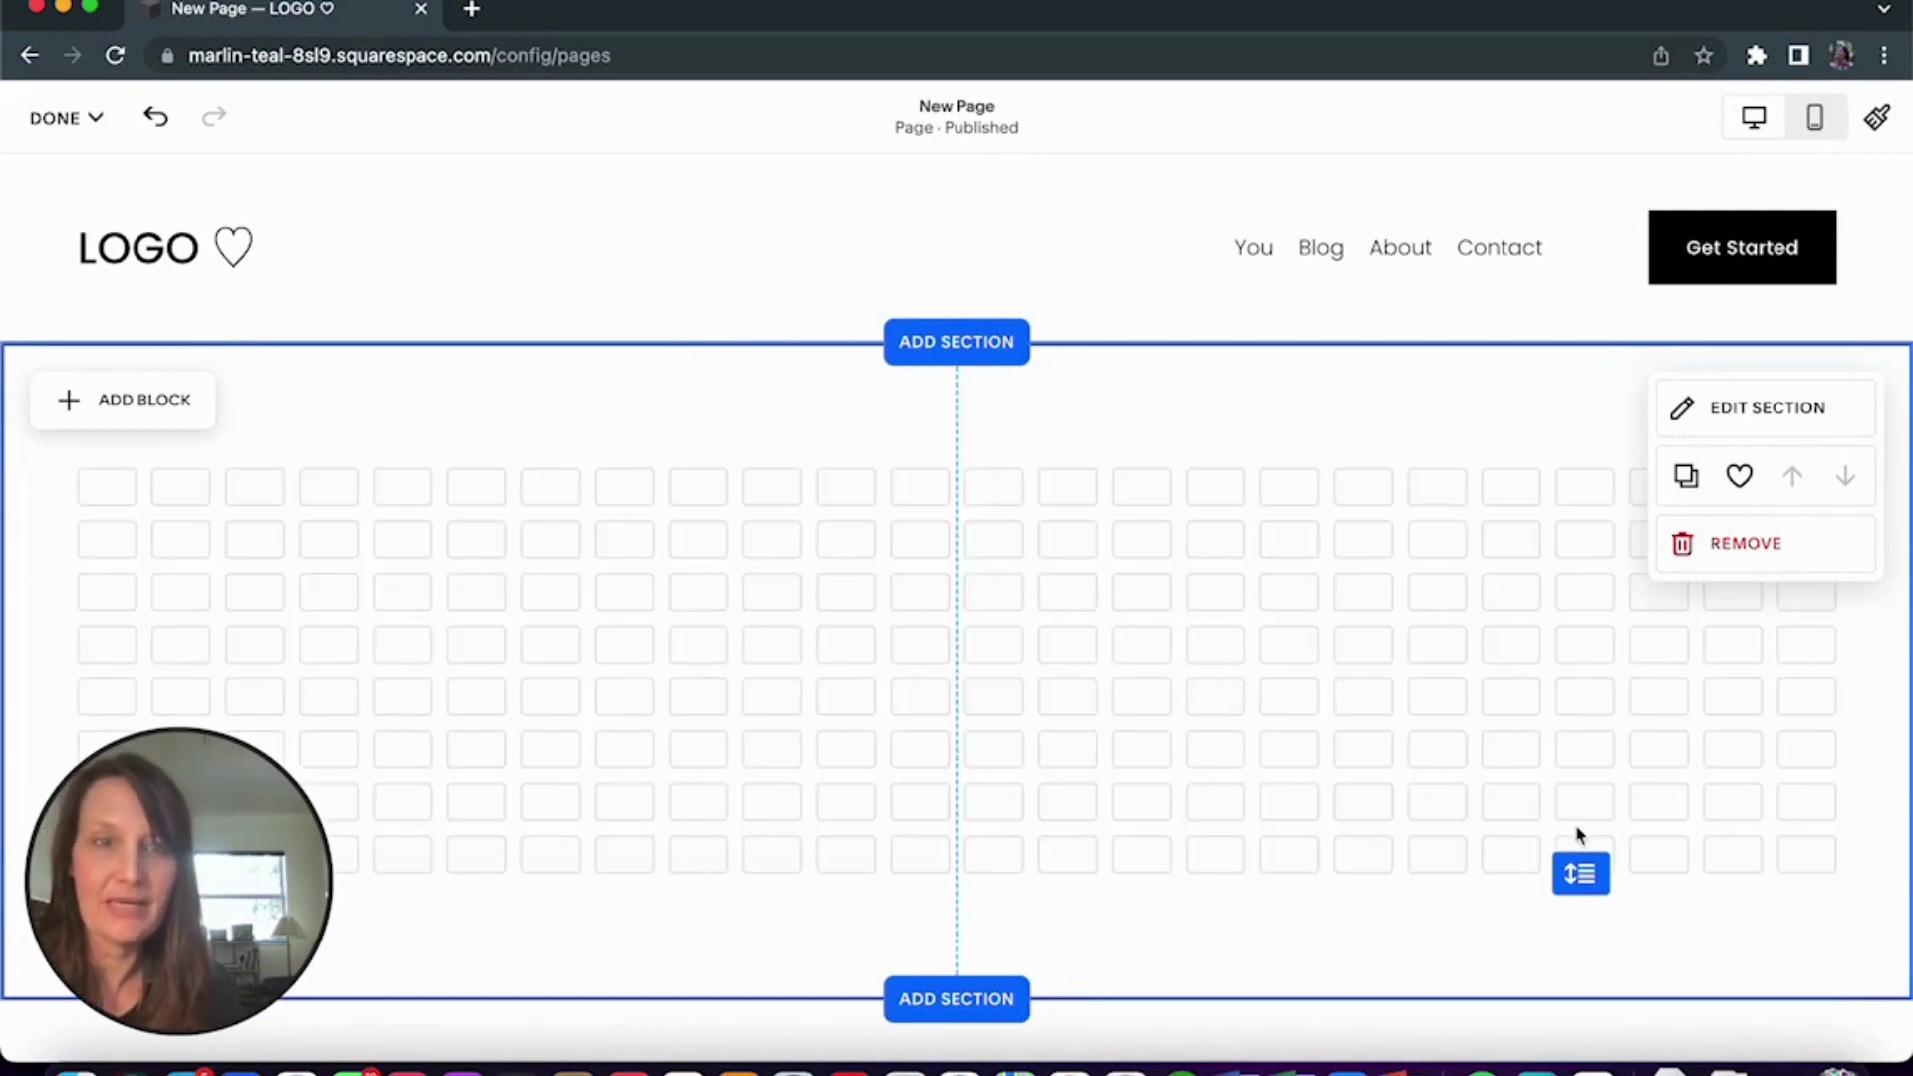
{"action": "left_click_drag", "start_coordinate": [1582, 874], "coordinate": [1580, 1031]}
{"action": "scroll", "coordinate": [1550, 897], "scroll_direction": "down", "scroll_amount": 2}
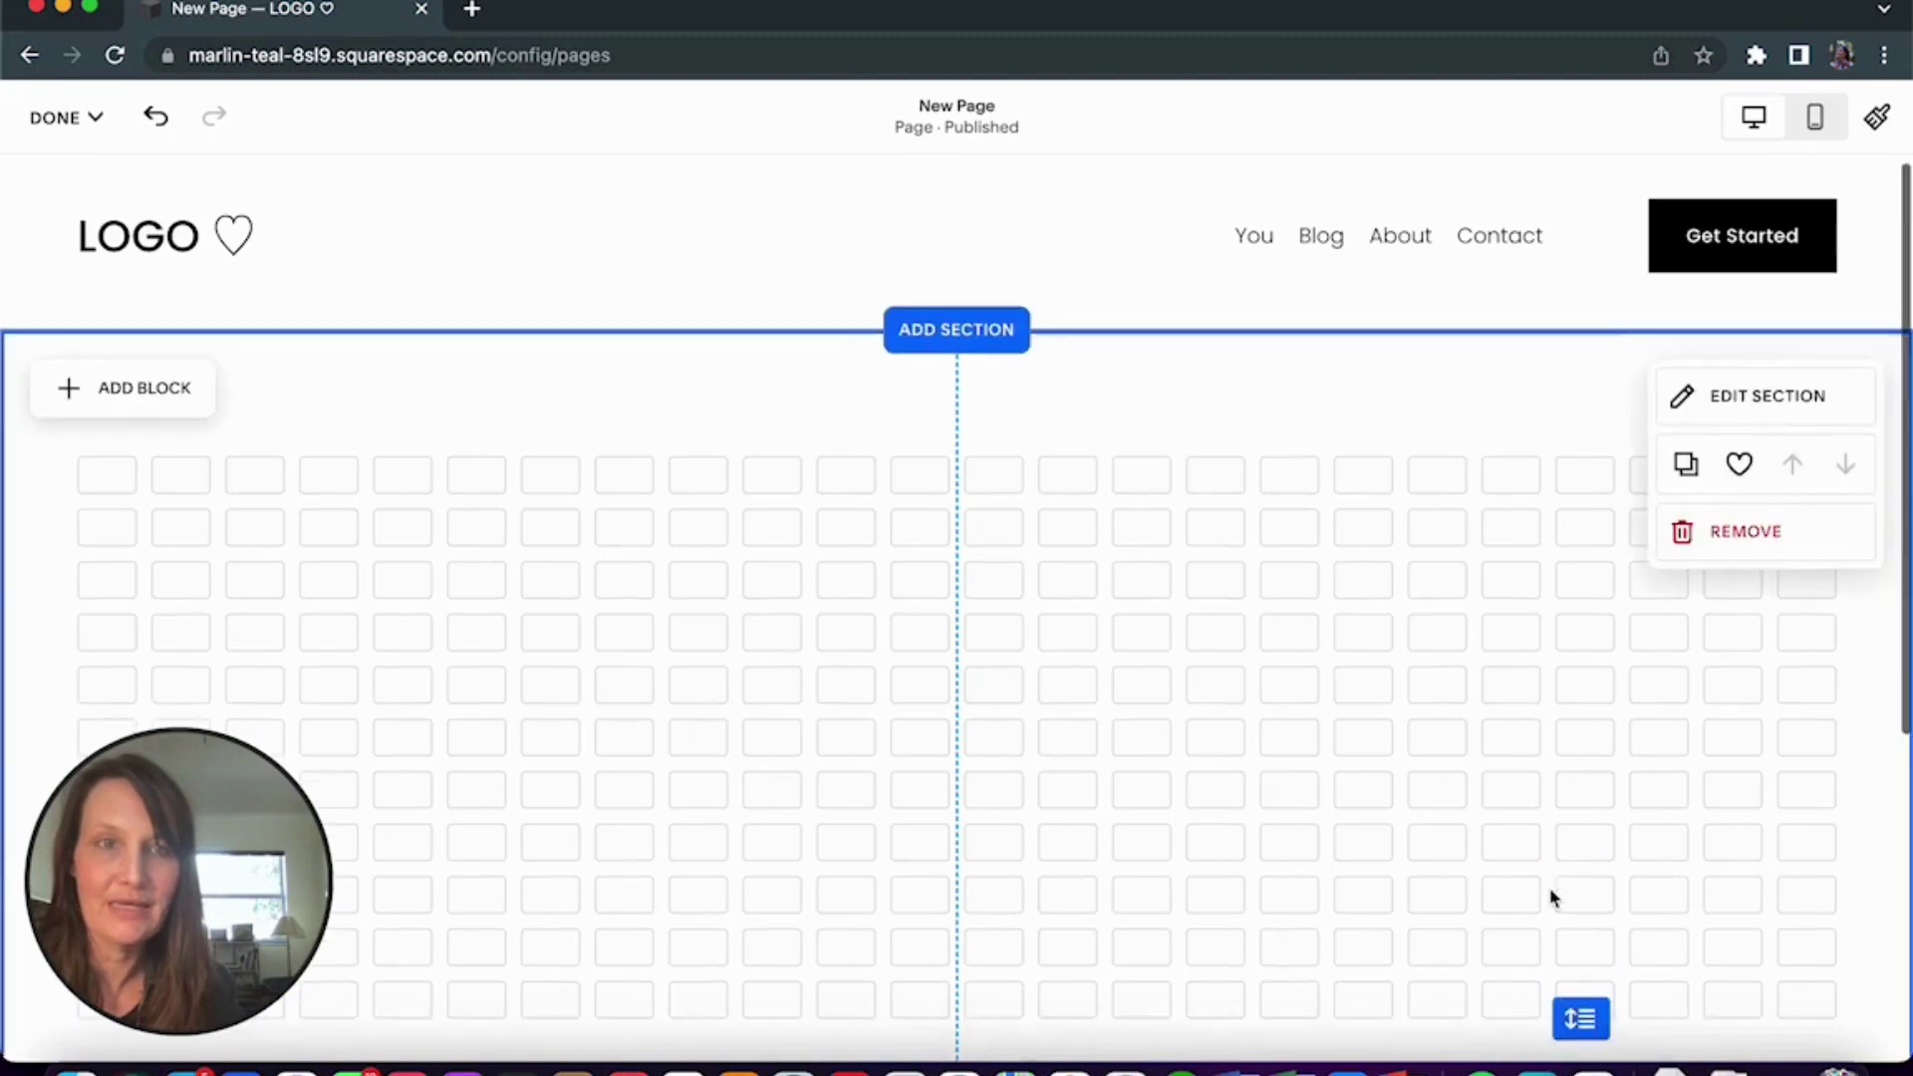
{"action": "left_click_drag", "start_coordinate": [1582, 942], "coordinate": [1582, 994]}
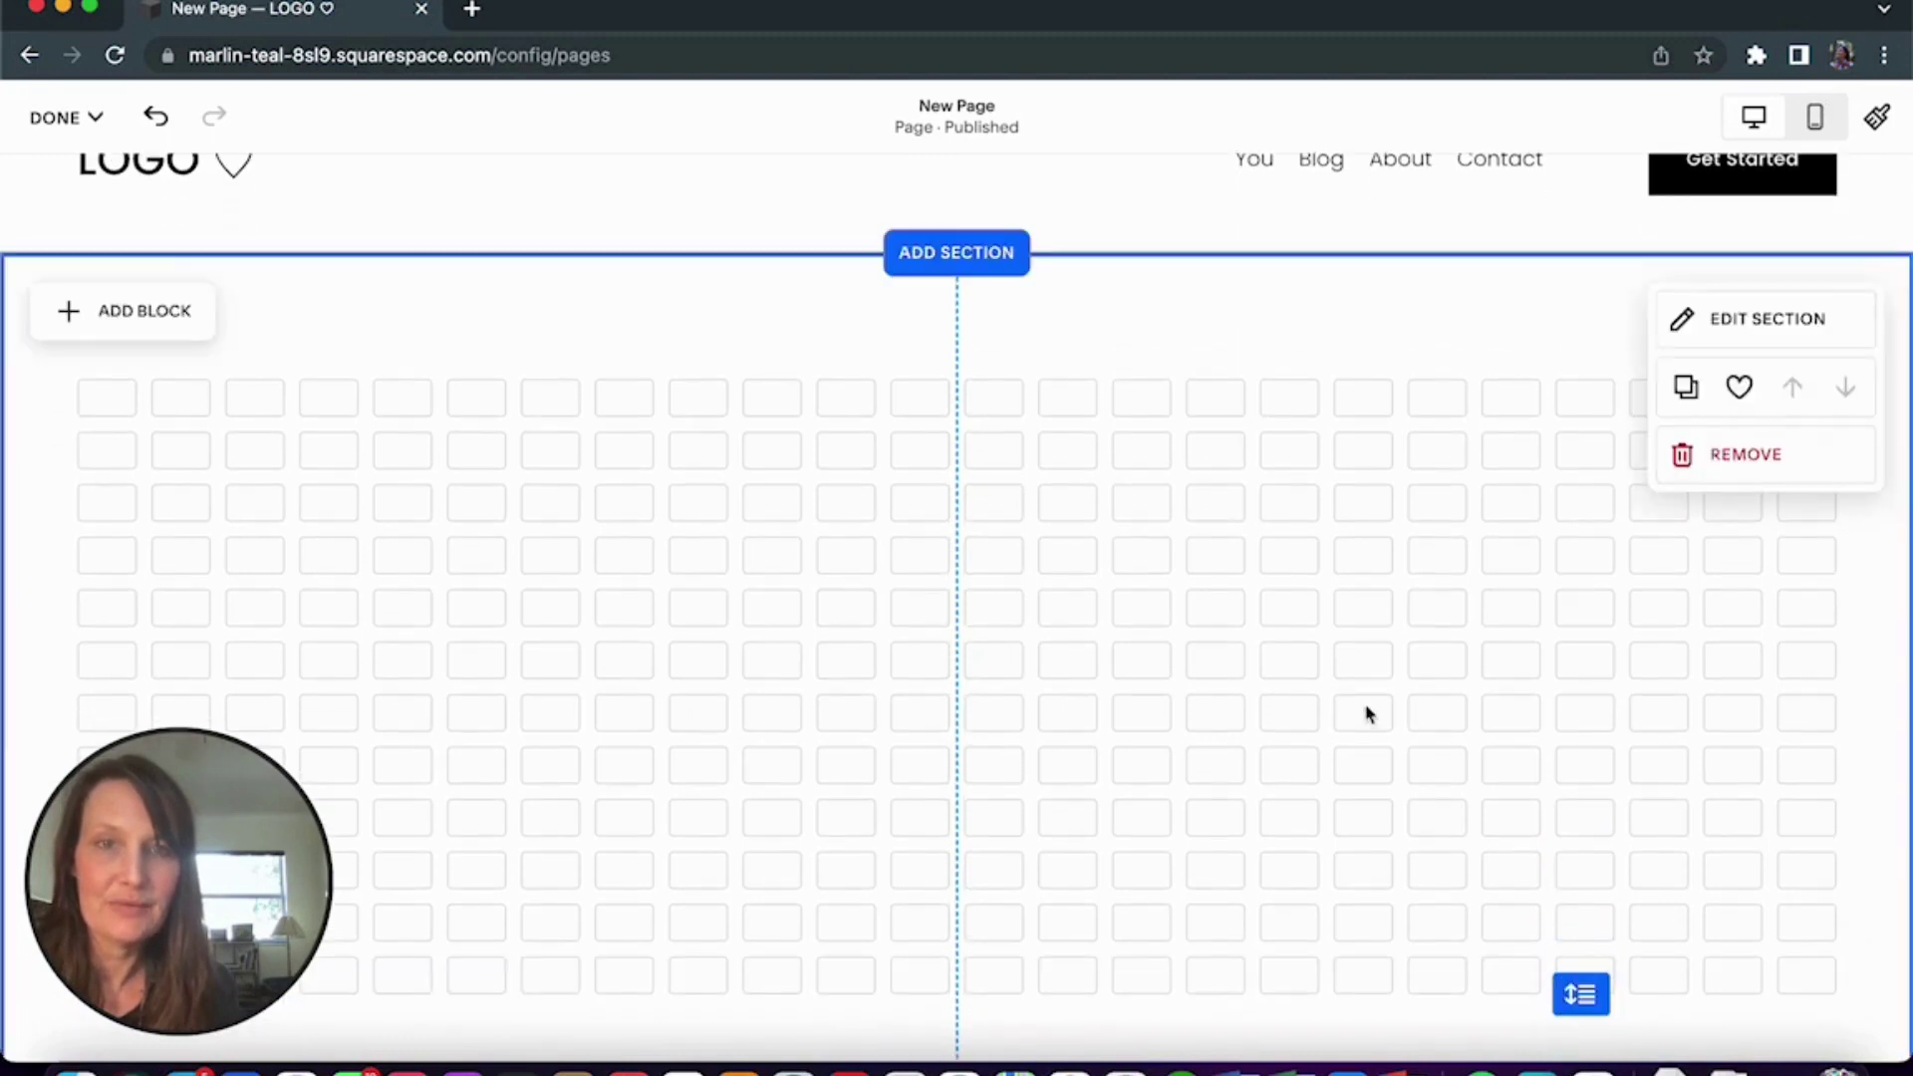
Insert a Code block into the blank section by searching 'cod'.
{"action": "left_click", "coordinate": [167, 313]}
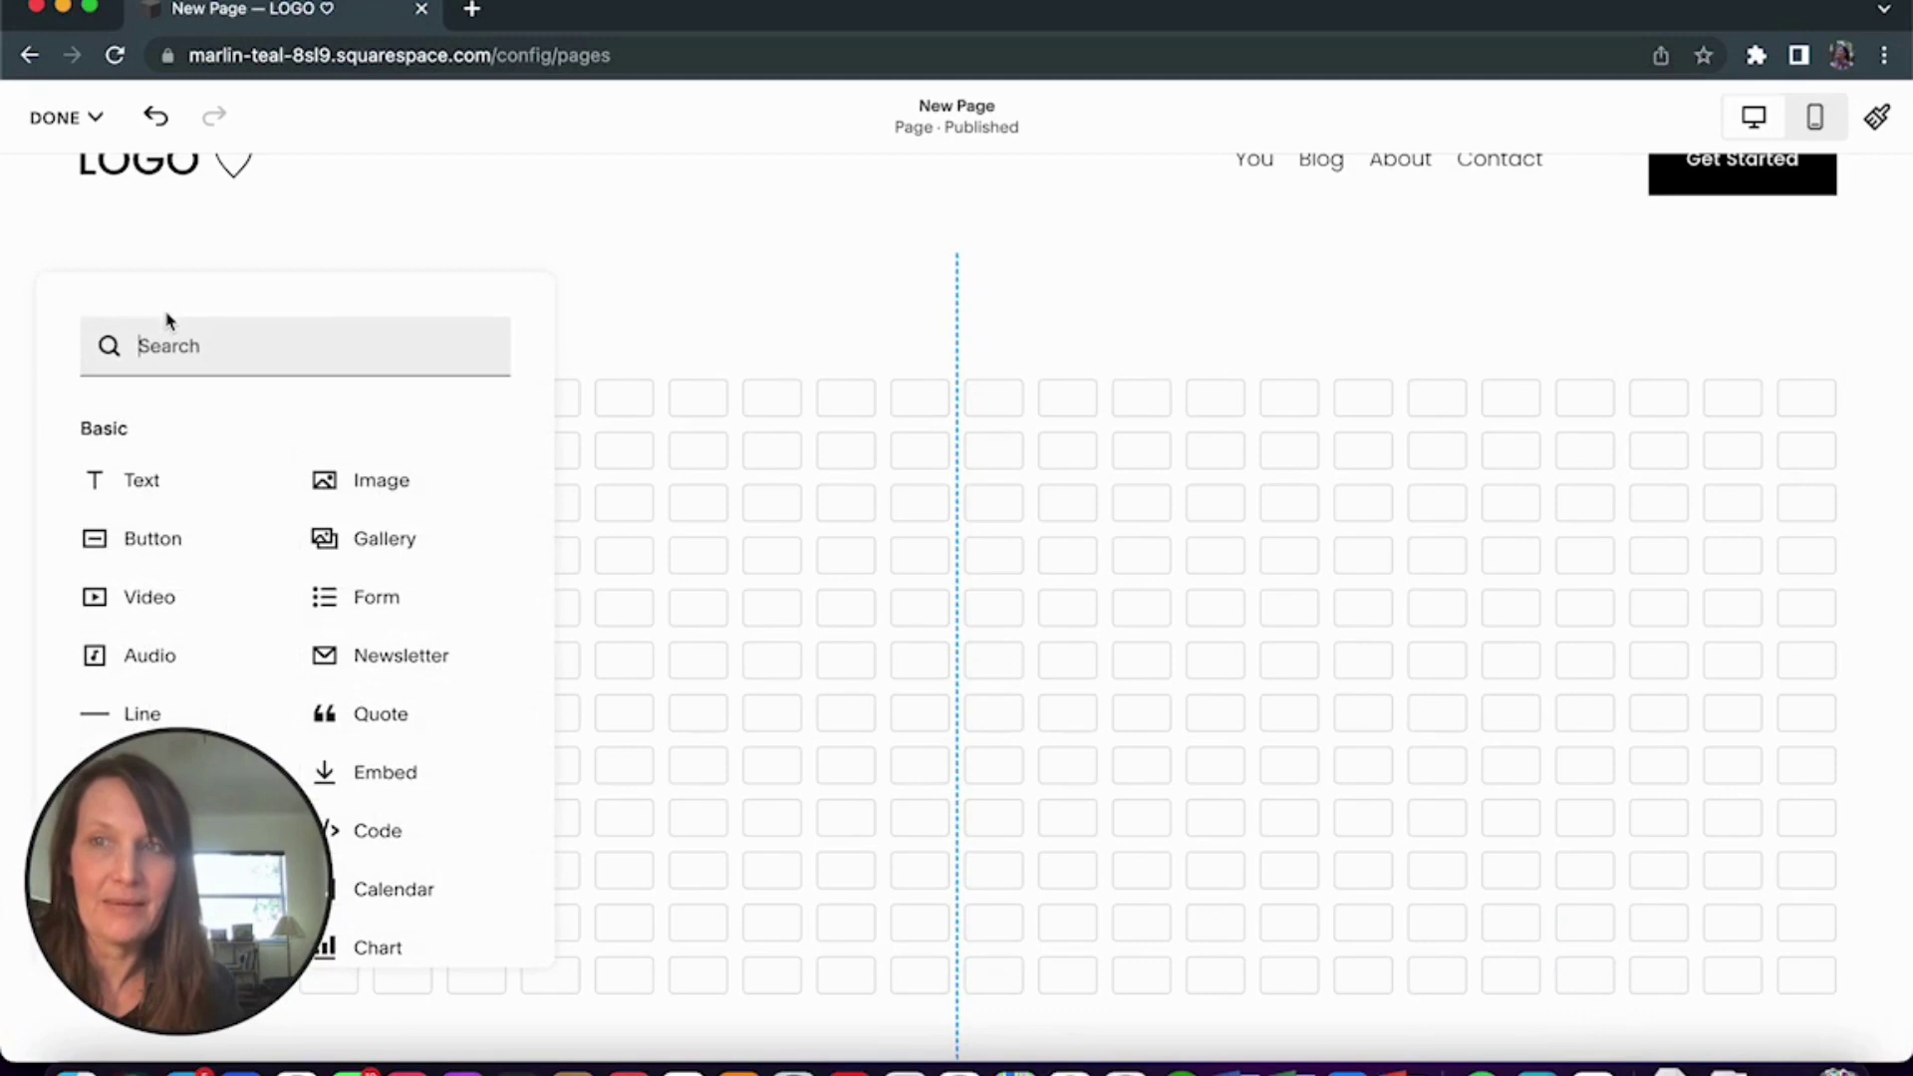
{"action": "type", "text": "cod"}
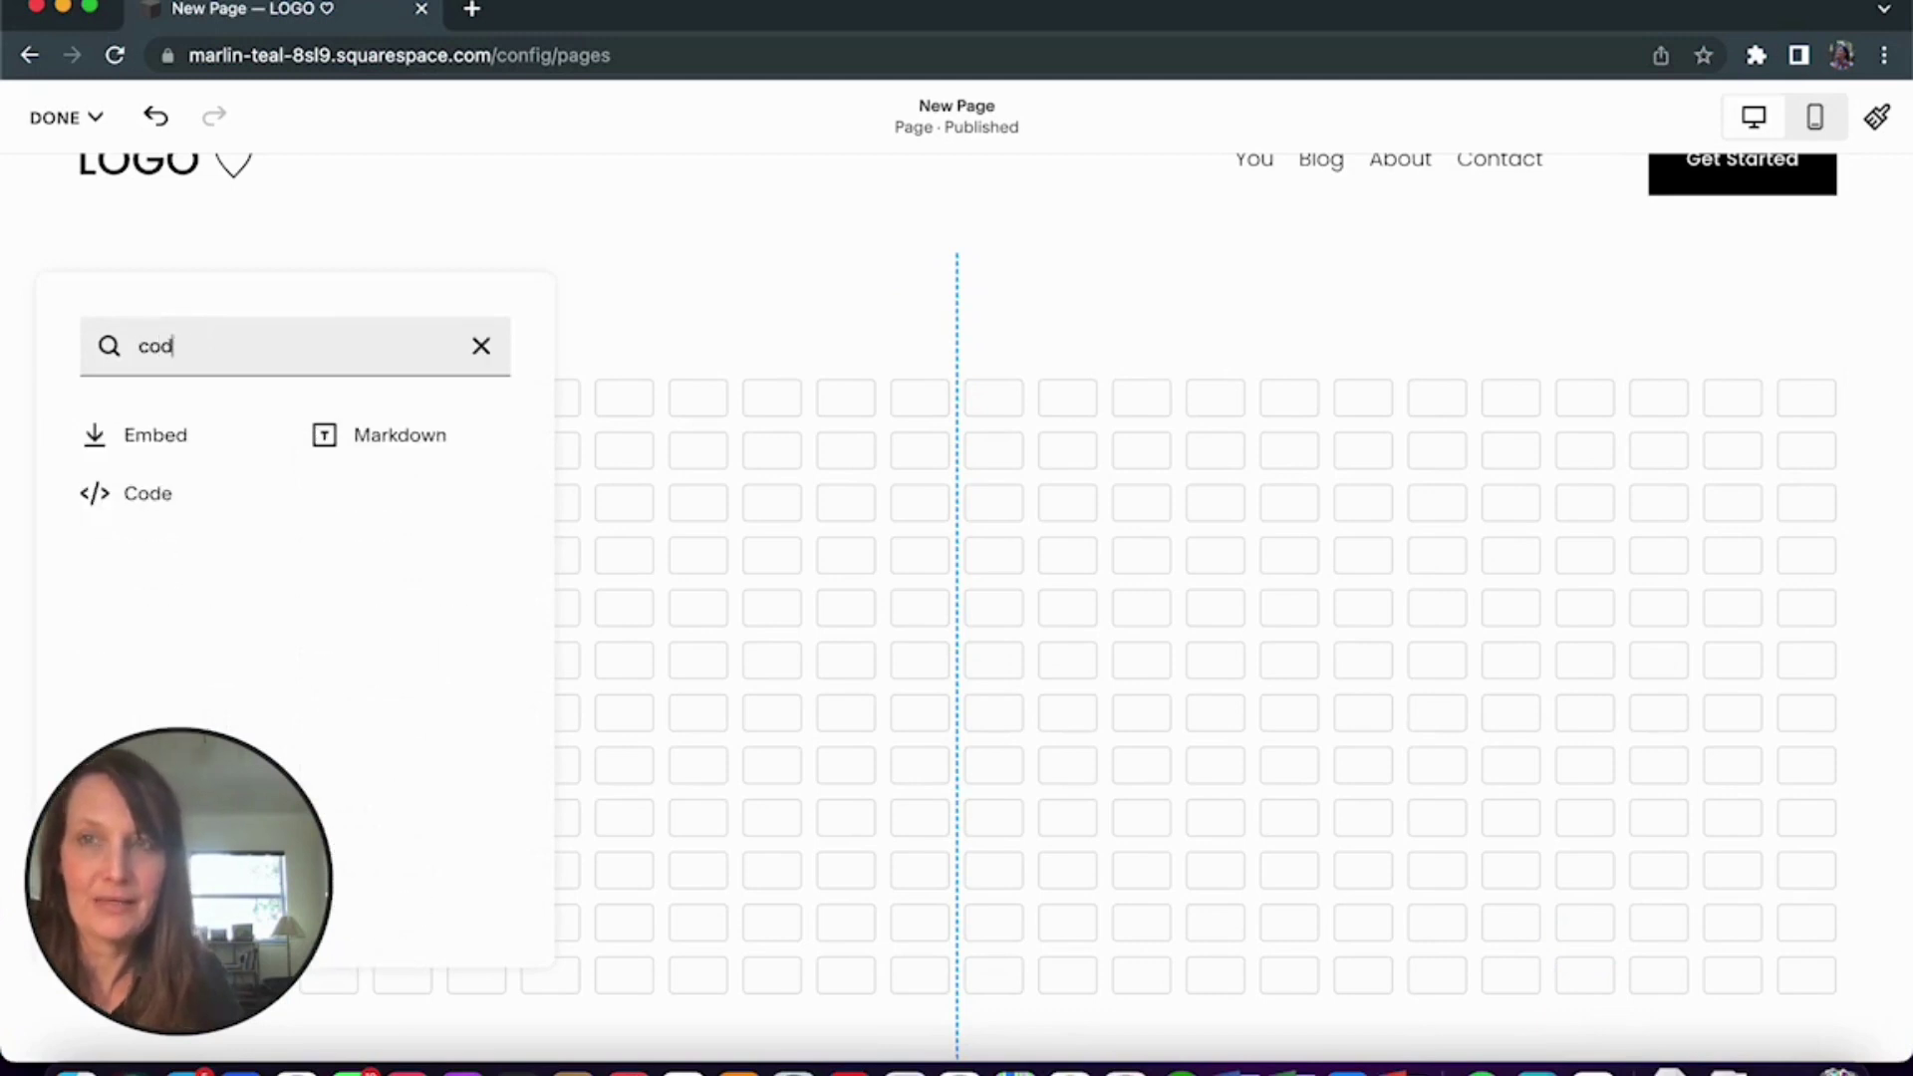
{"action": "left_click", "coordinate": [145, 490]}
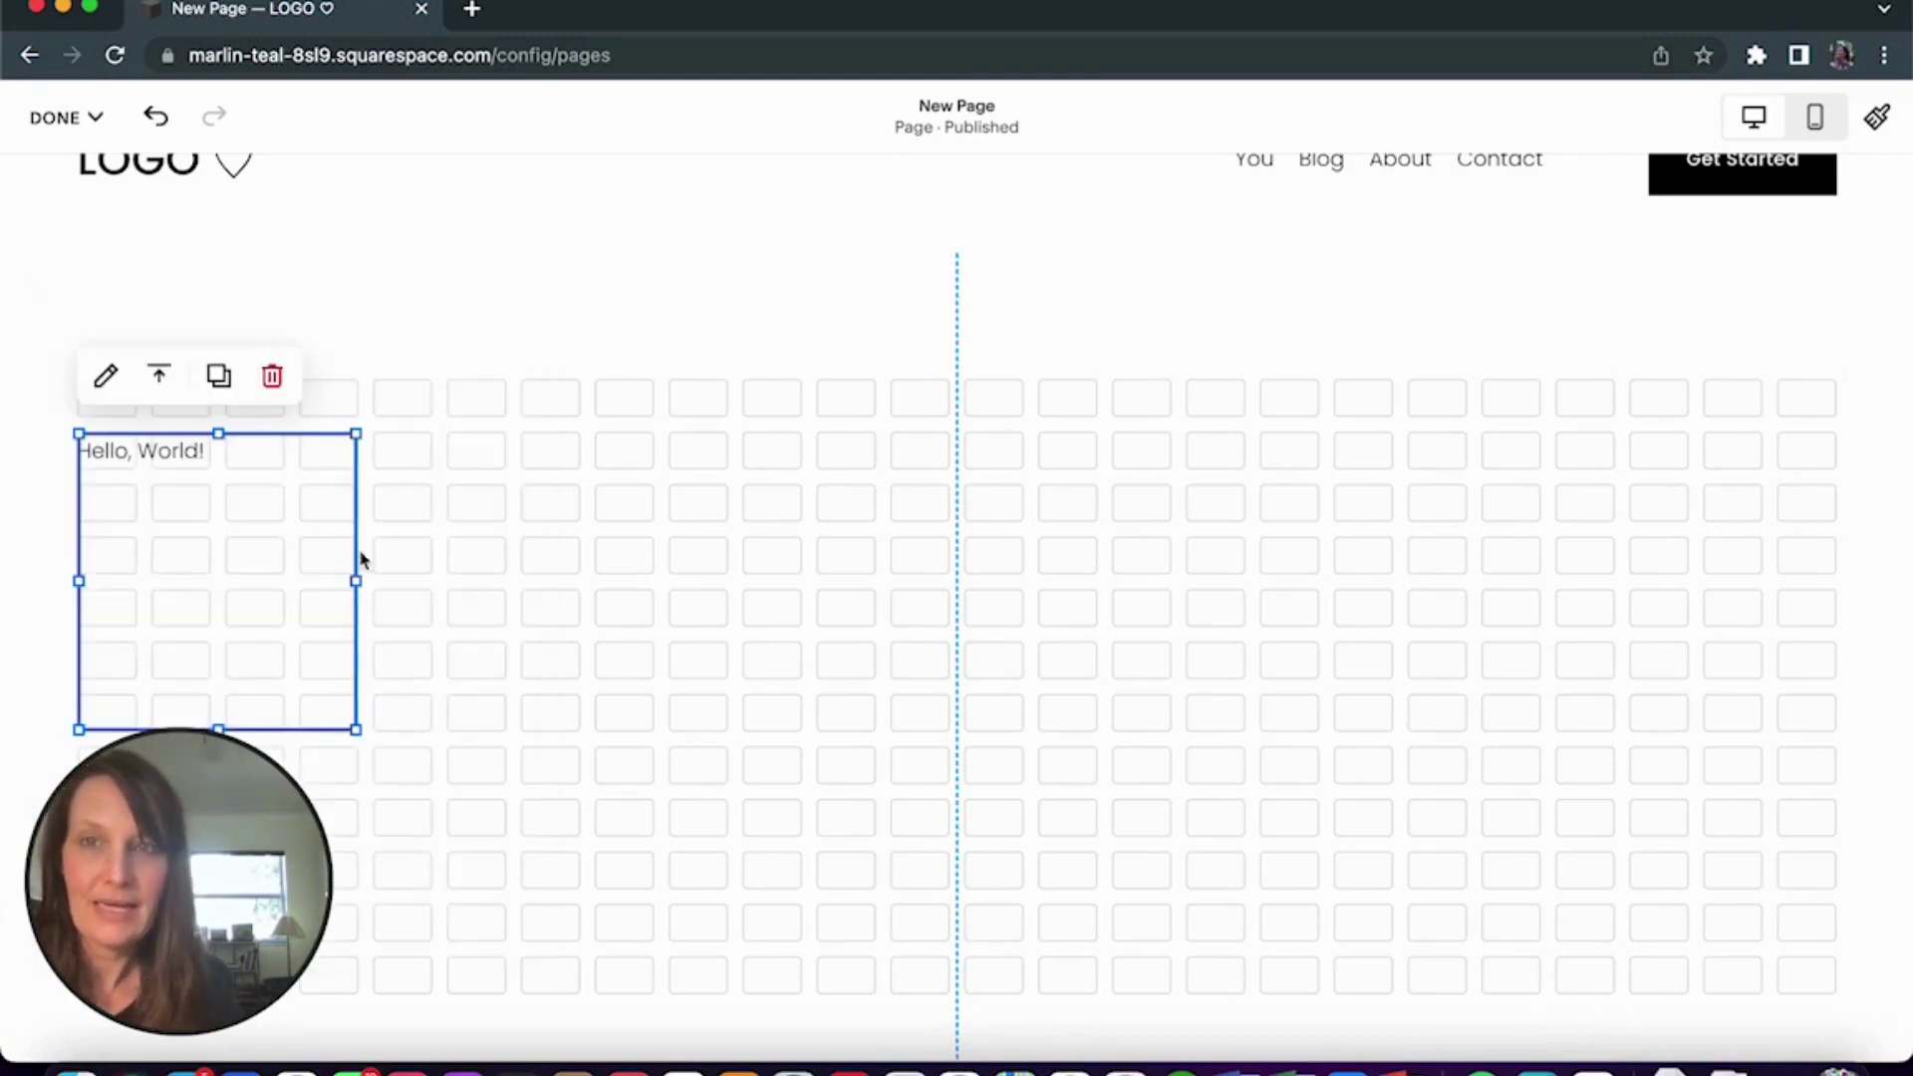
Widen the Hello, World! code block on both sides and drag it across the page centre.
{"action": "left_click_drag", "start_coordinate": [359, 729], "coordinate": [359, 730]}
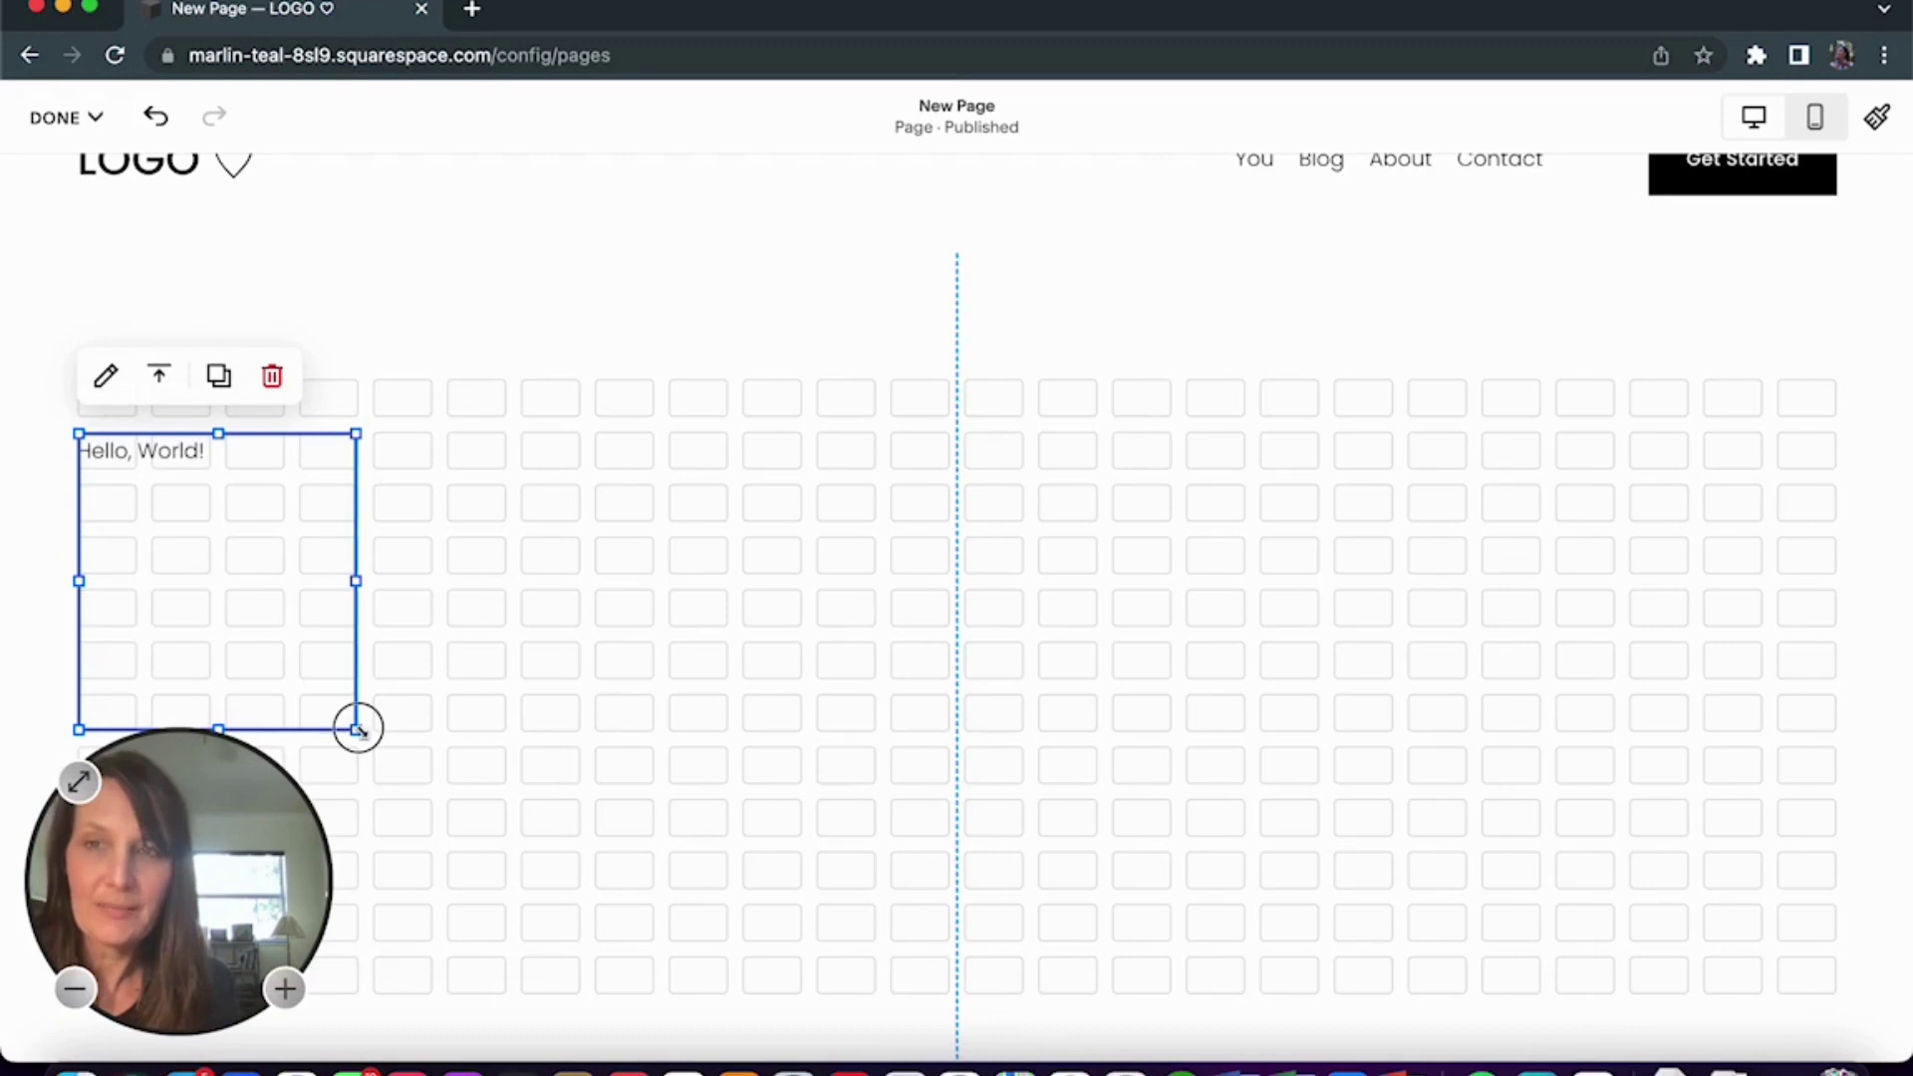
{"action": "left_click_drag", "start_coordinate": [273, 598], "coordinate": [414, 598]}
{"action": "left_click_drag", "start_coordinate": [504, 729], "coordinate": [934, 853]}
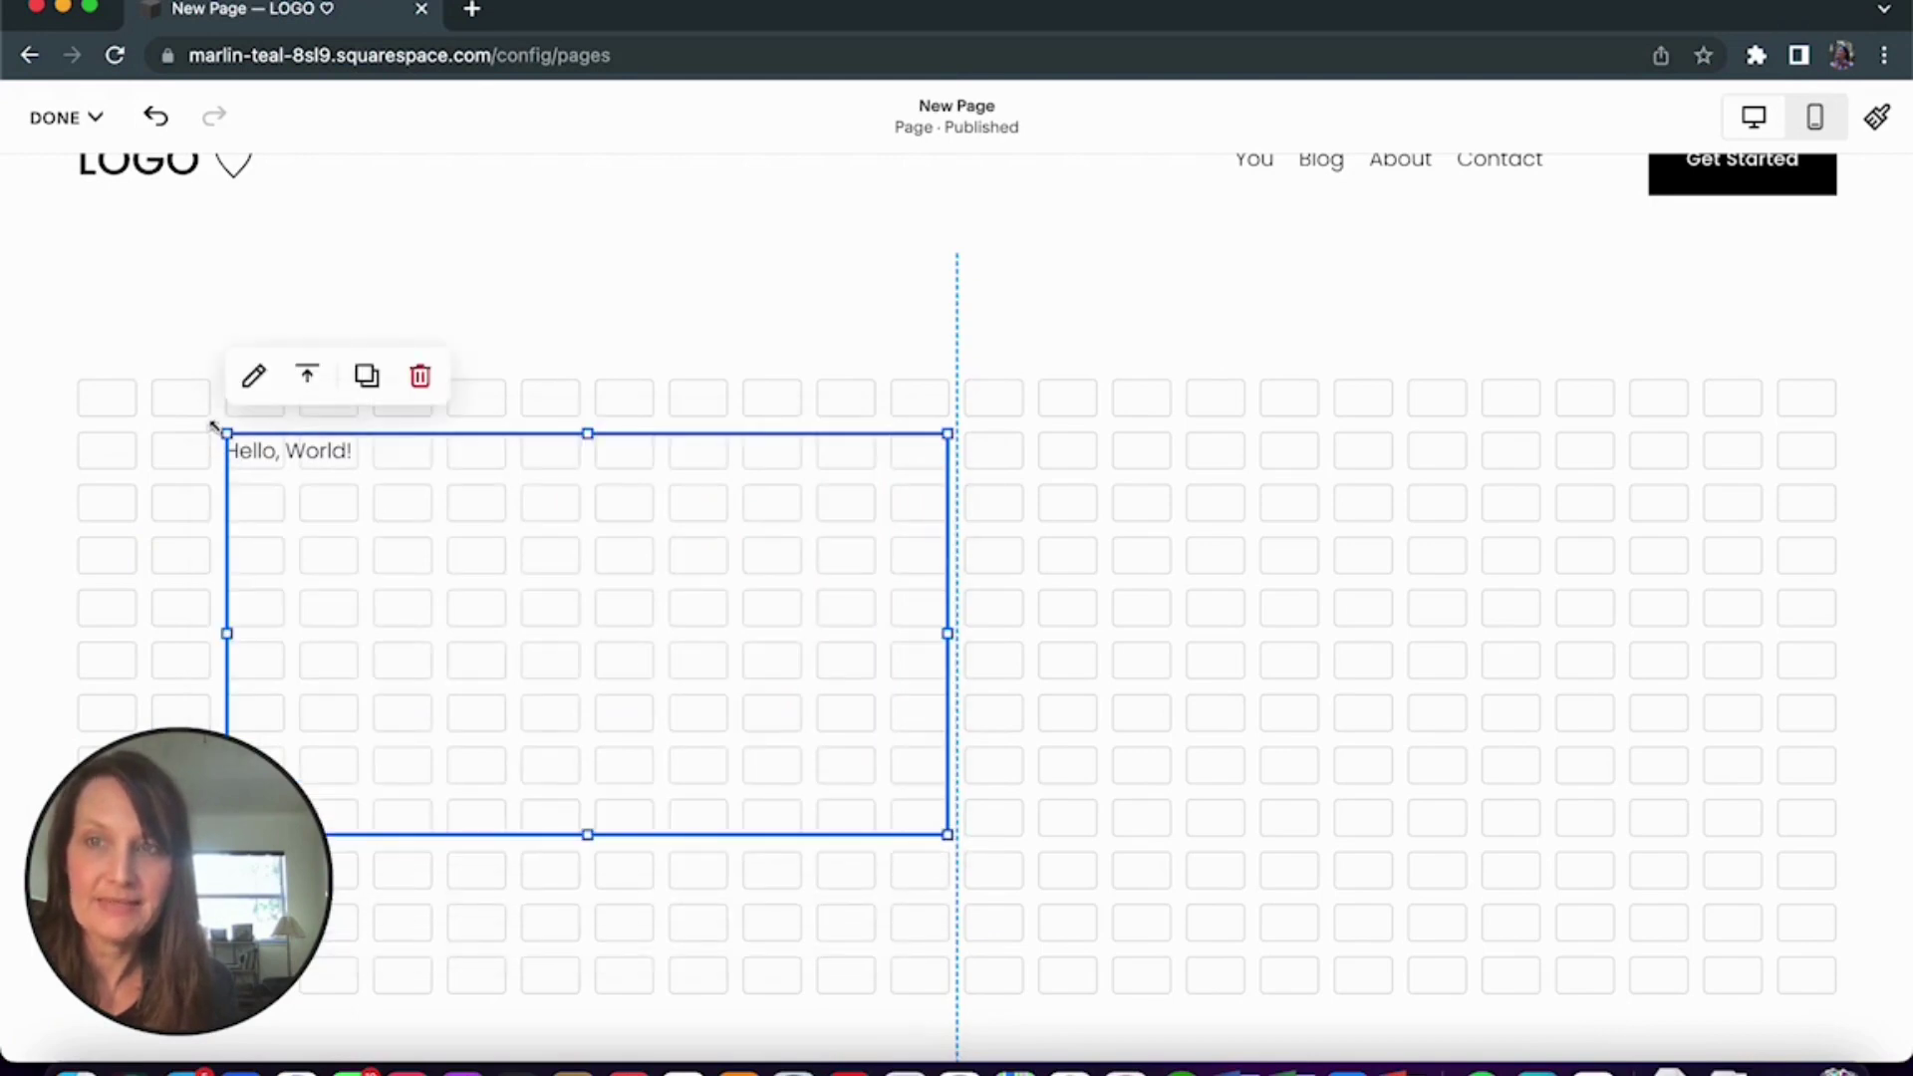
{"action": "left_click_drag", "start_coordinate": [227, 434], "coordinate": [81, 435]}
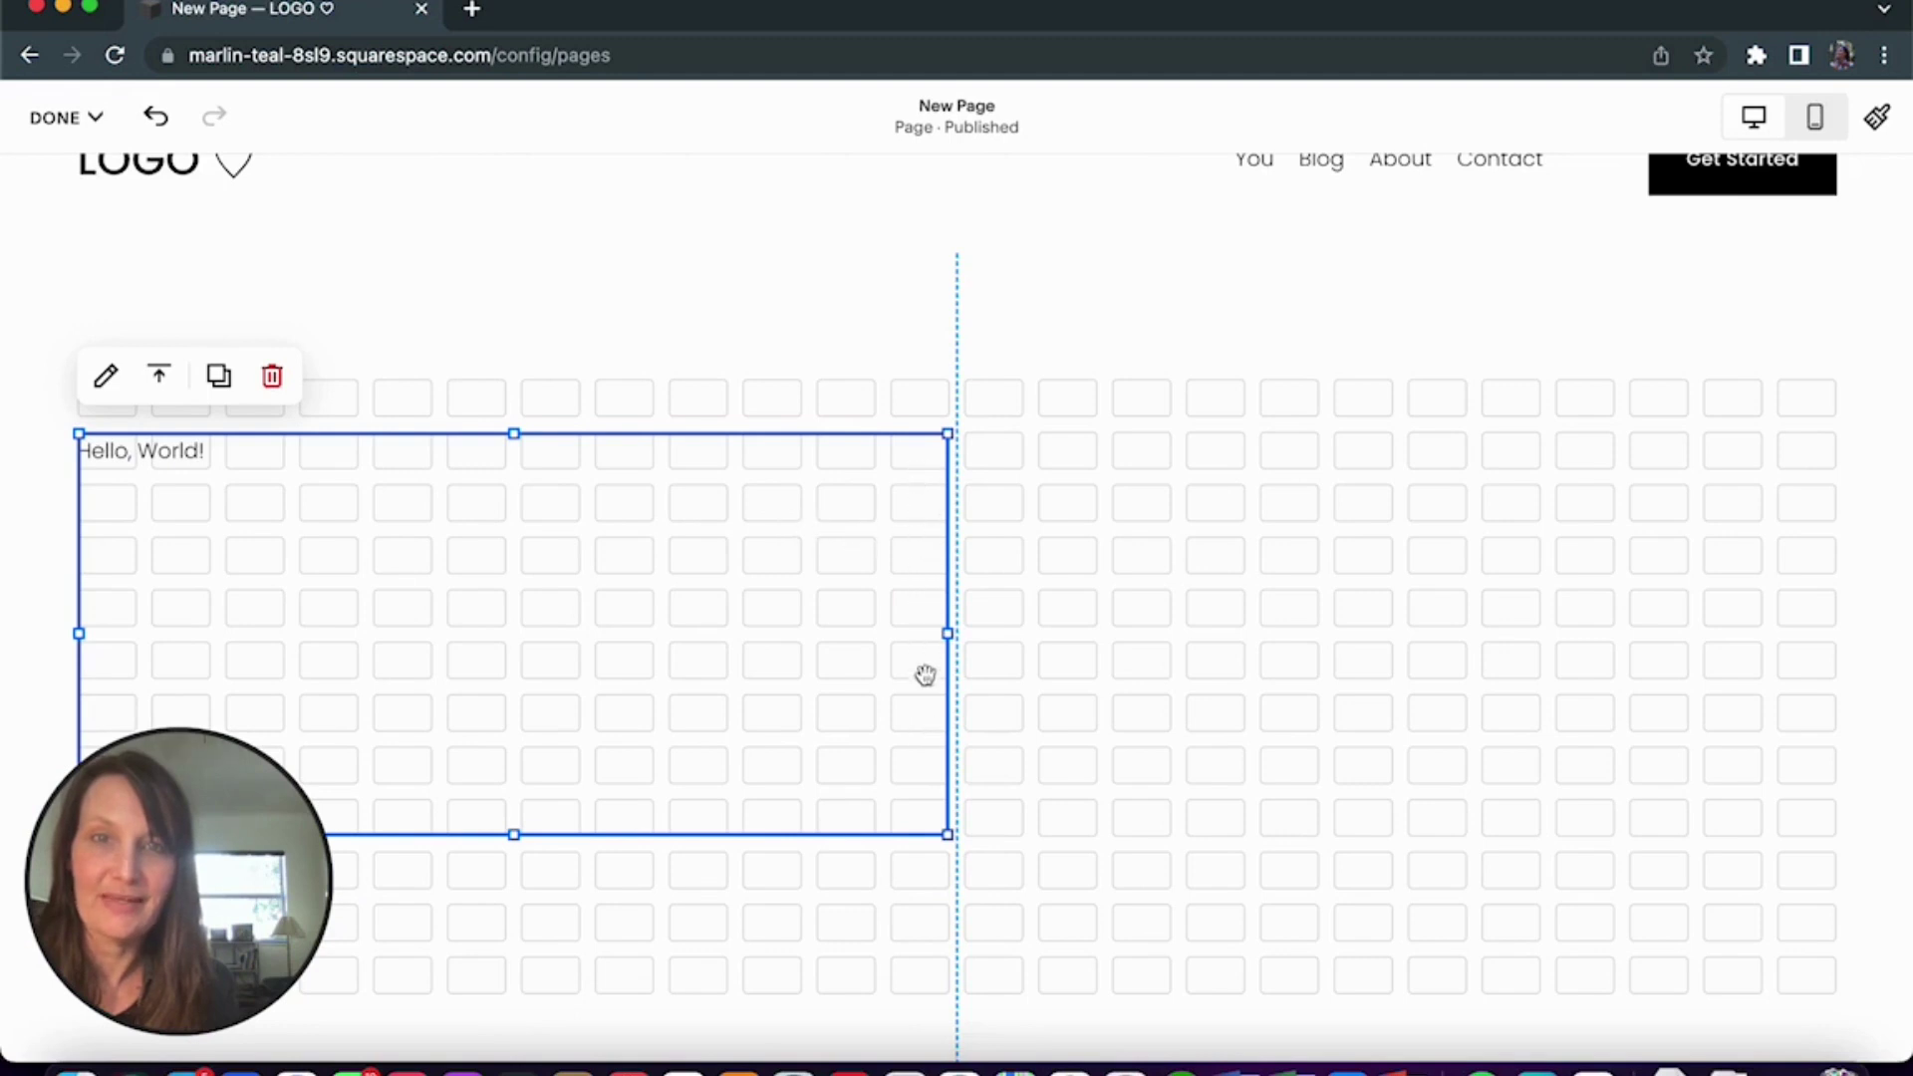
{"action": "left_click_drag", "start_coordinate": [572, 658], "coordinate": [997, 663]}
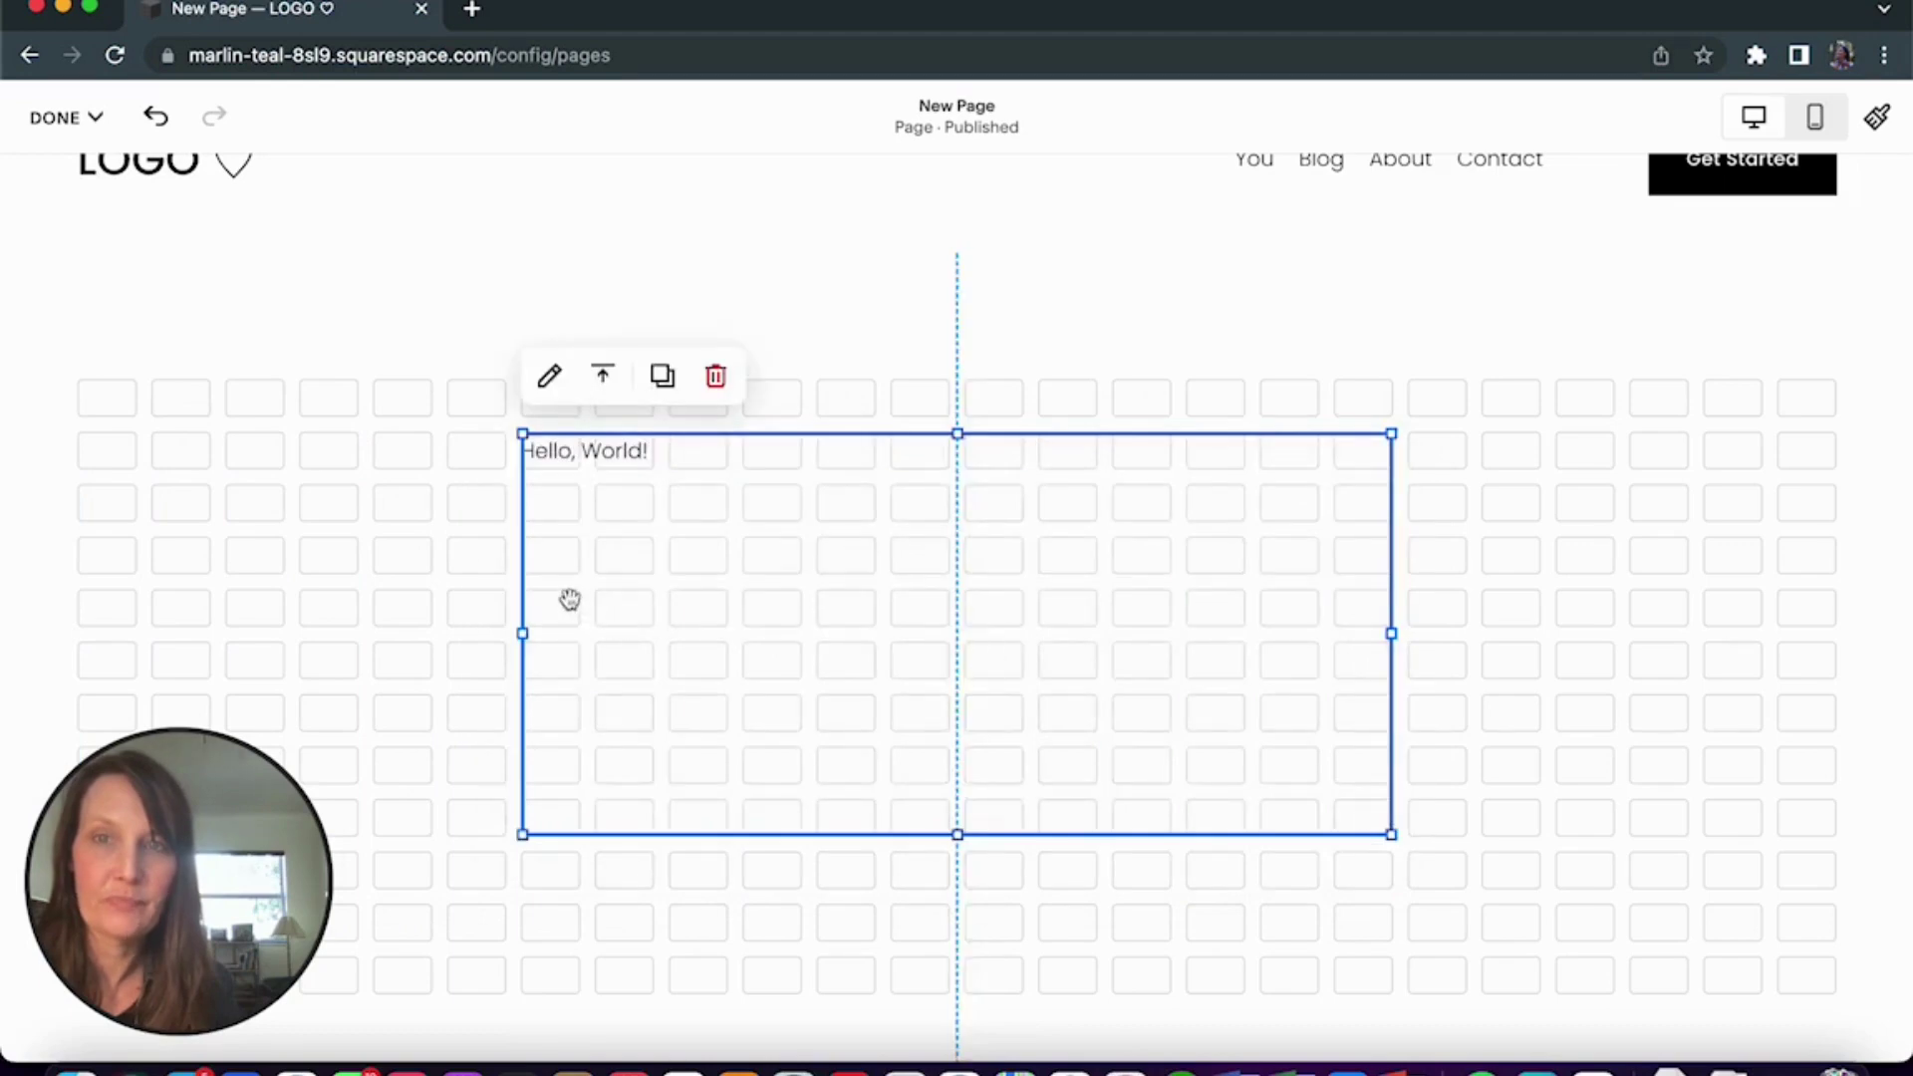
Middle-align the code block and replace Hello, World! with the pasted Spotify iframe code.
{"action": "left_click", "coordinate": [604, 379]}
{"action": "left_click", "coordinate": [603, 439]}
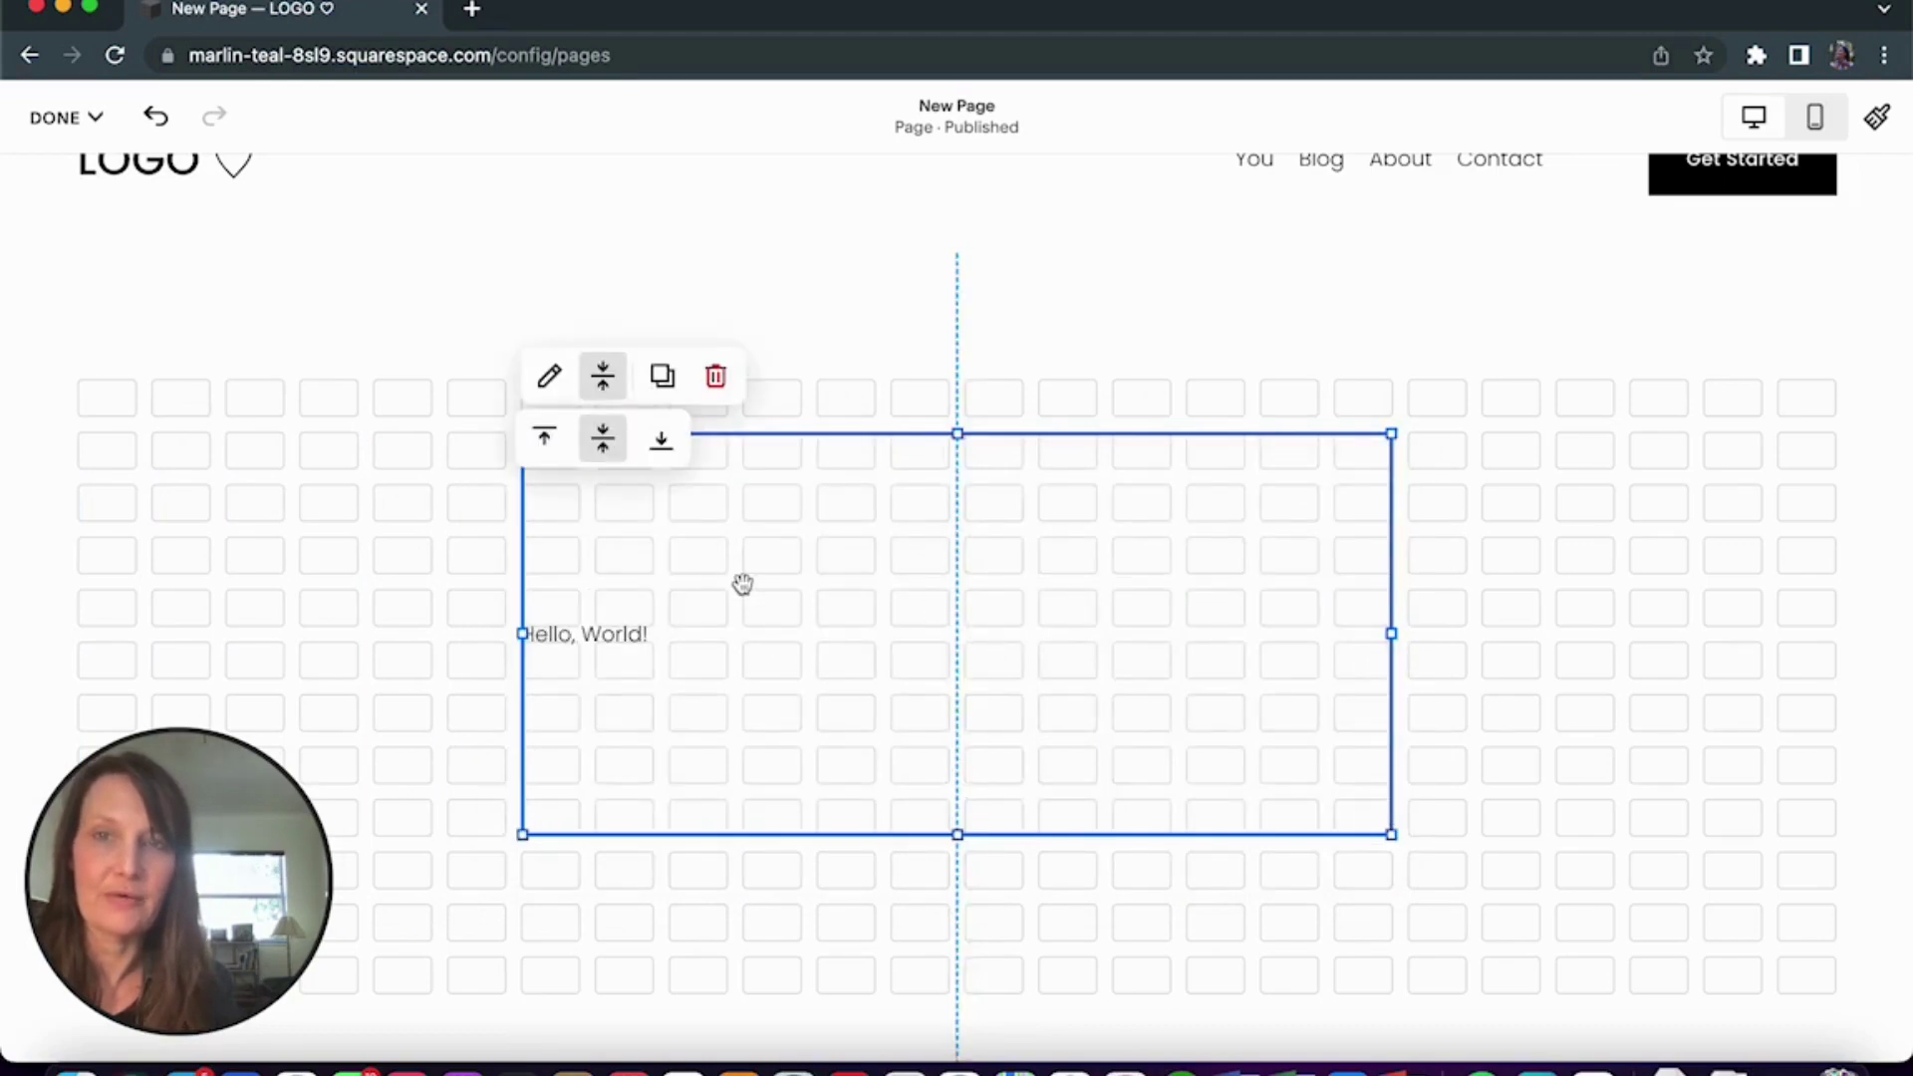
{"action": "left_click", "coordinate": [549, 377]}
{"action": "key", "text": "super+a"}
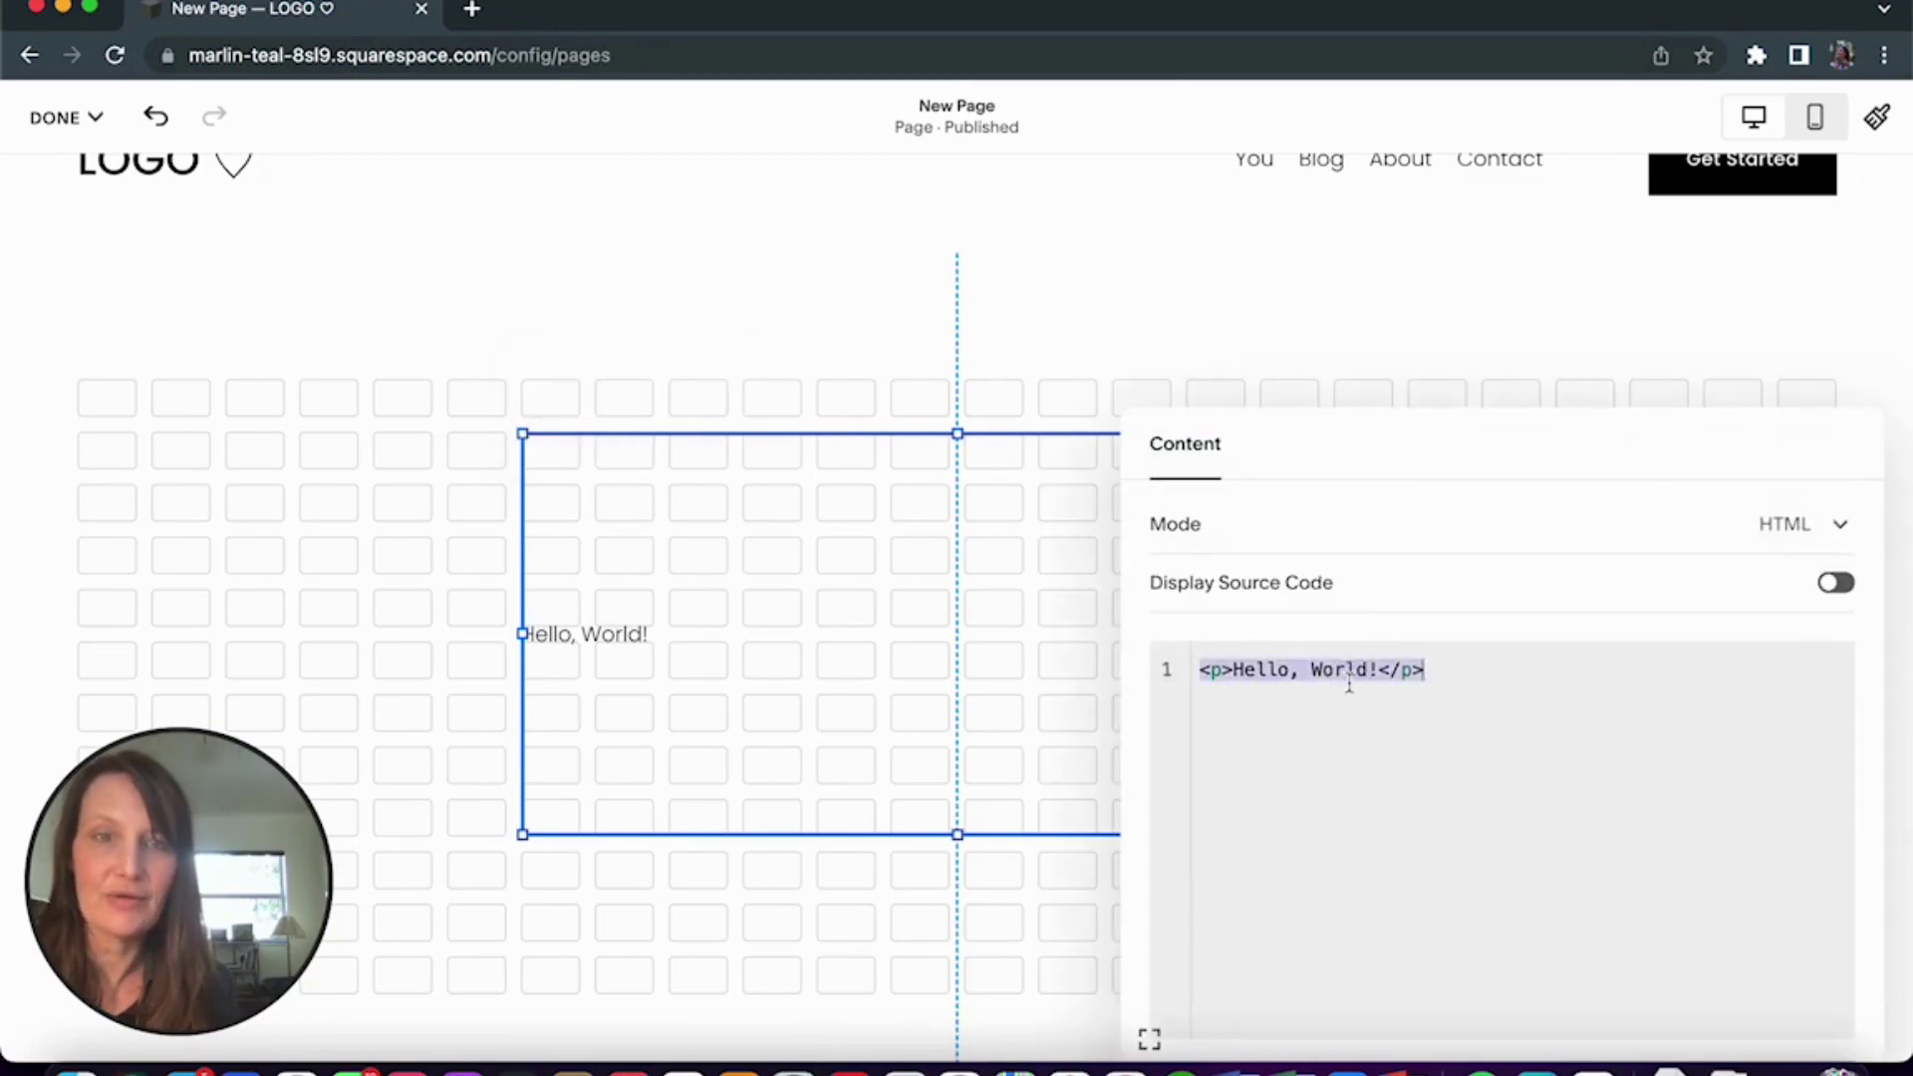
{"action": "key", "text": "super+v"}
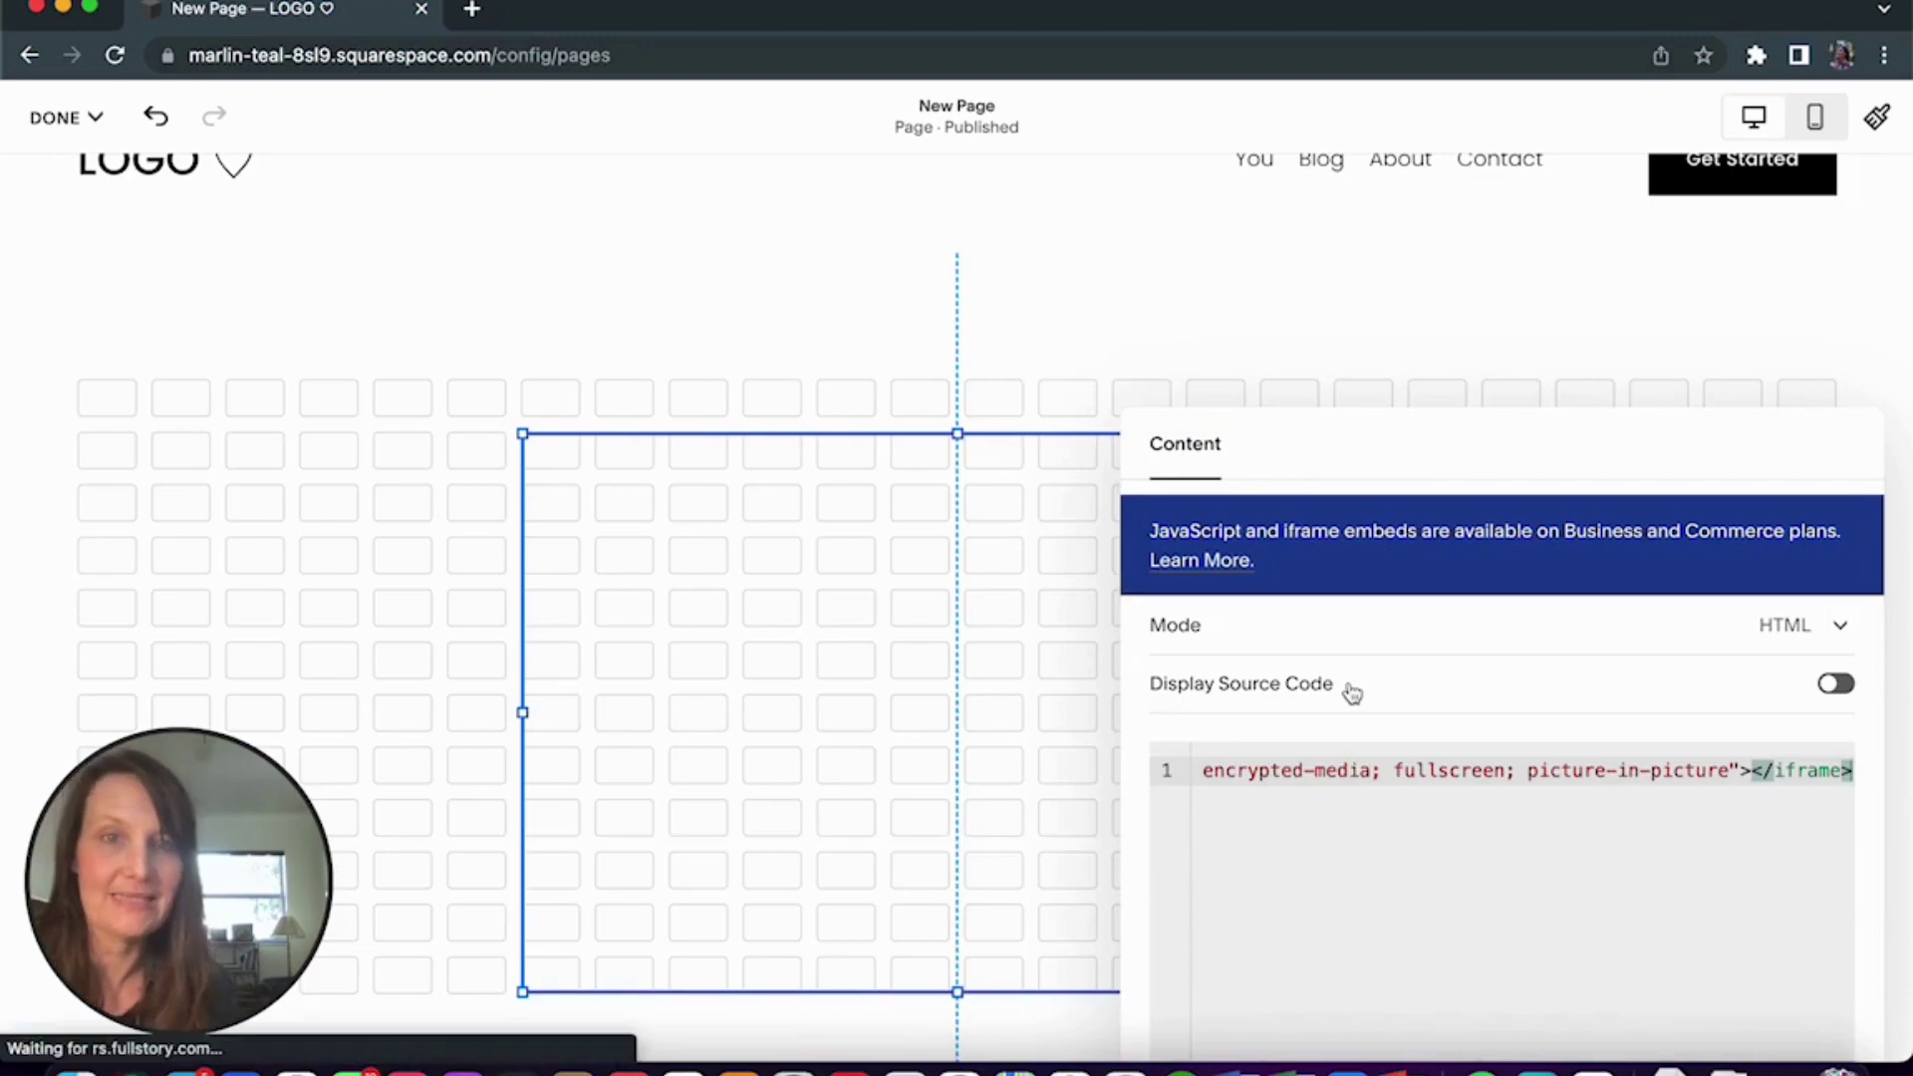
{"action": "left_click", "coordinate": [1092, 411]}
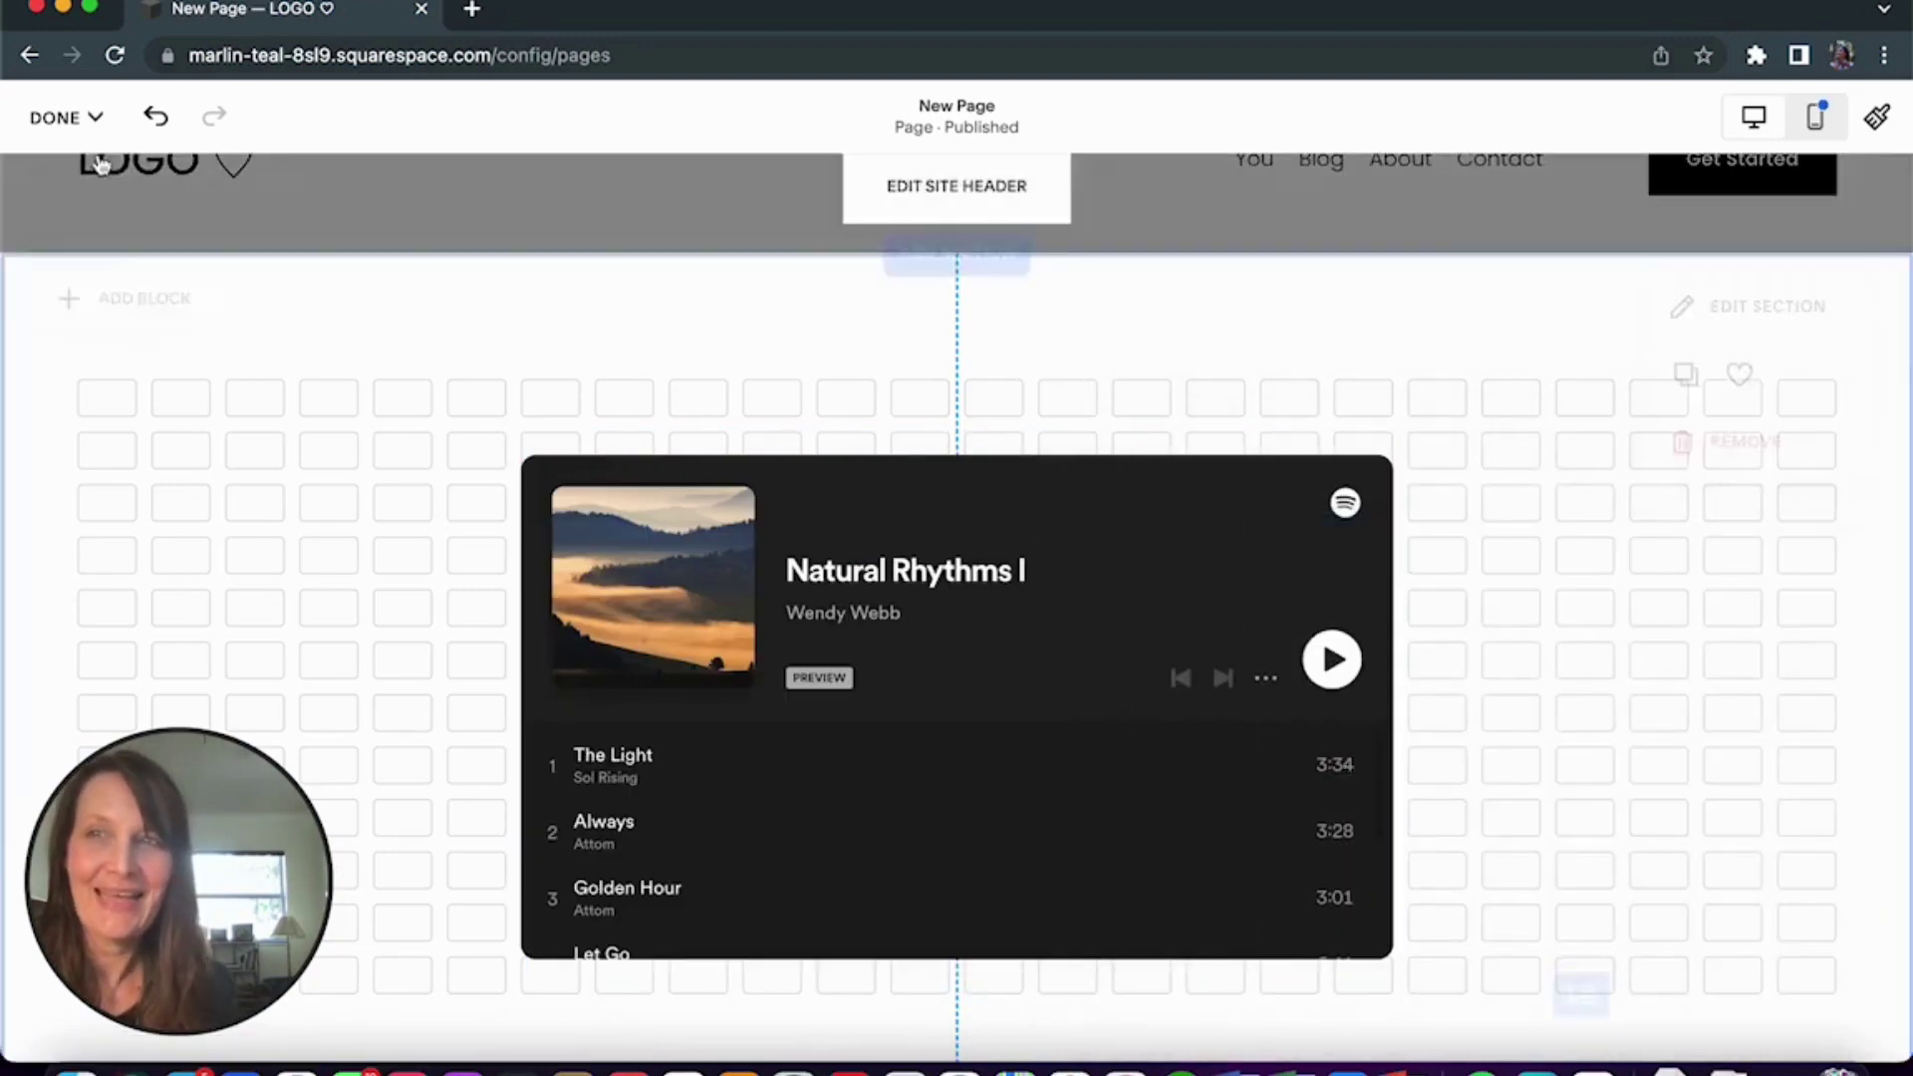
{"action": "left_click", "coordinate": [55, 116]}
Save the page, then reopen it for editing in Mobile View.
{"action": "left_click", "coordinate": [66, 193]}
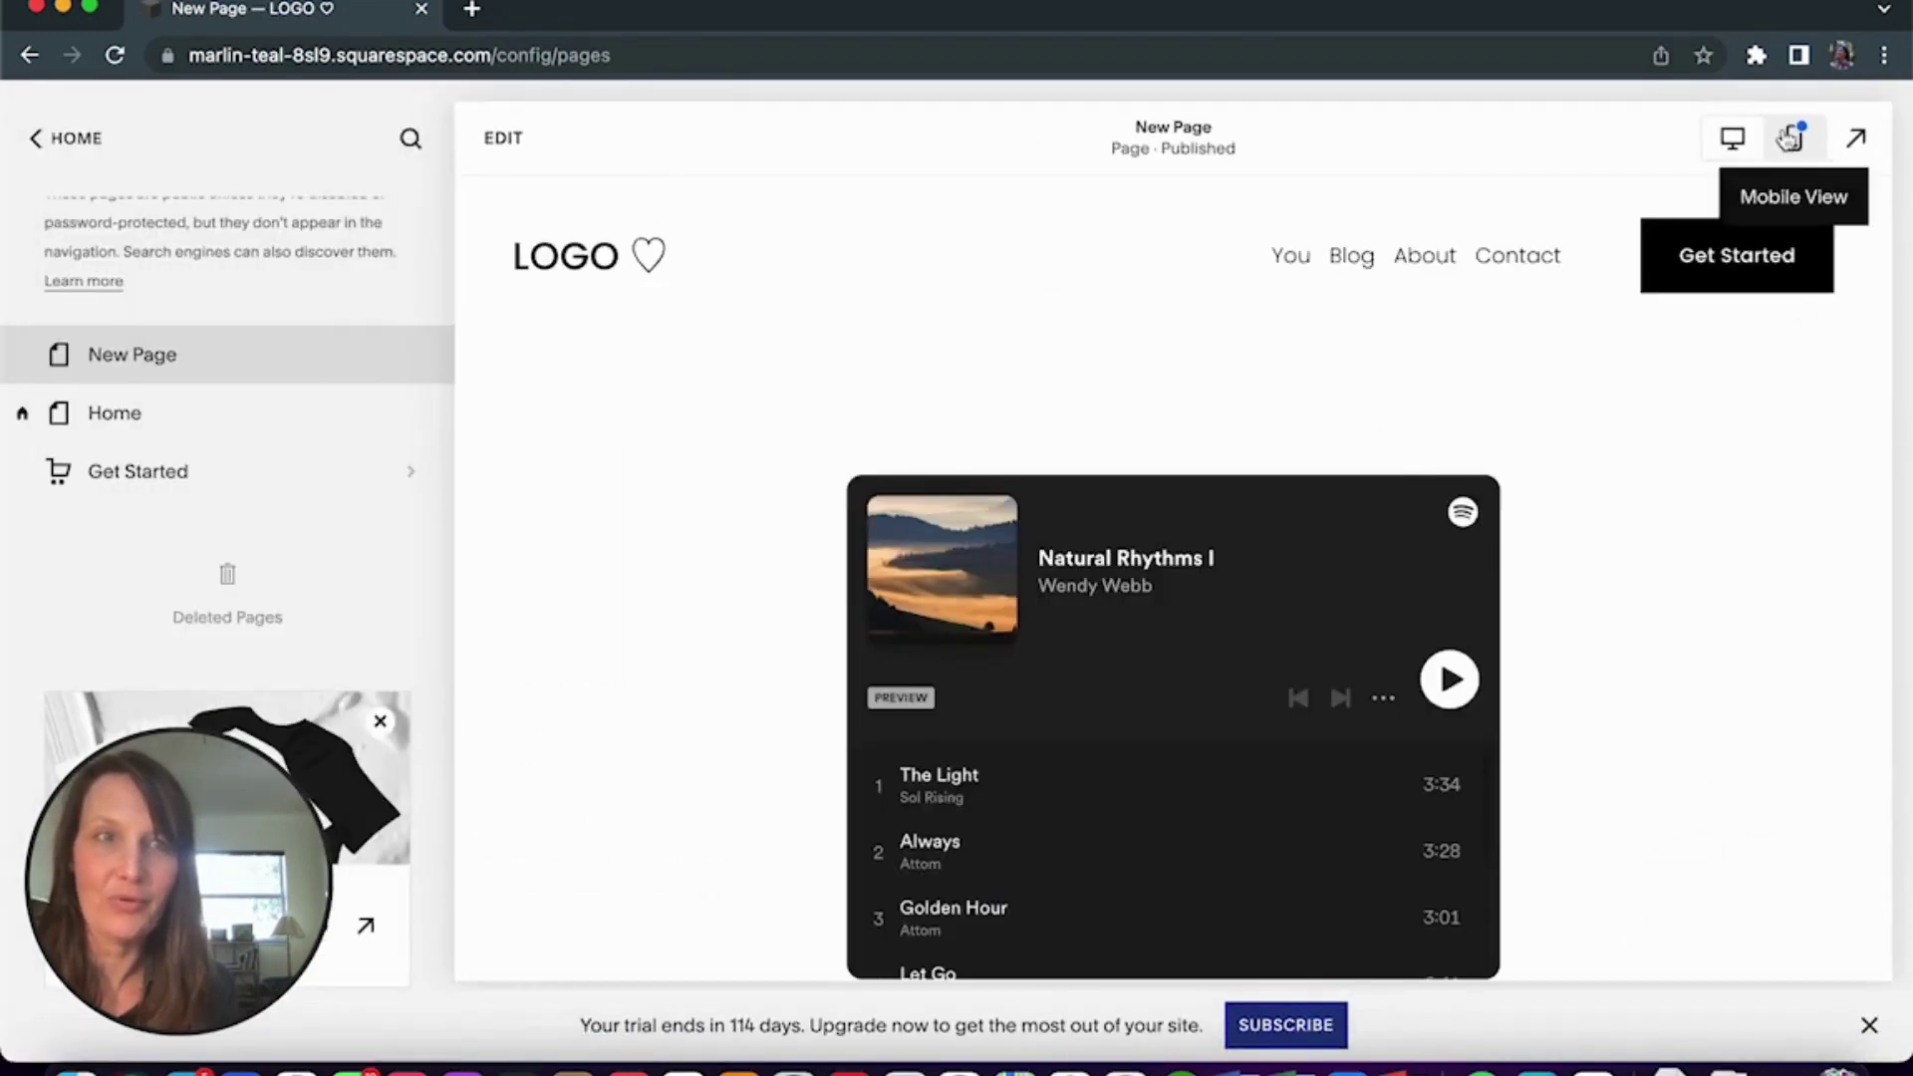
{"action": "left_click", "coordinate": [506, 144]}
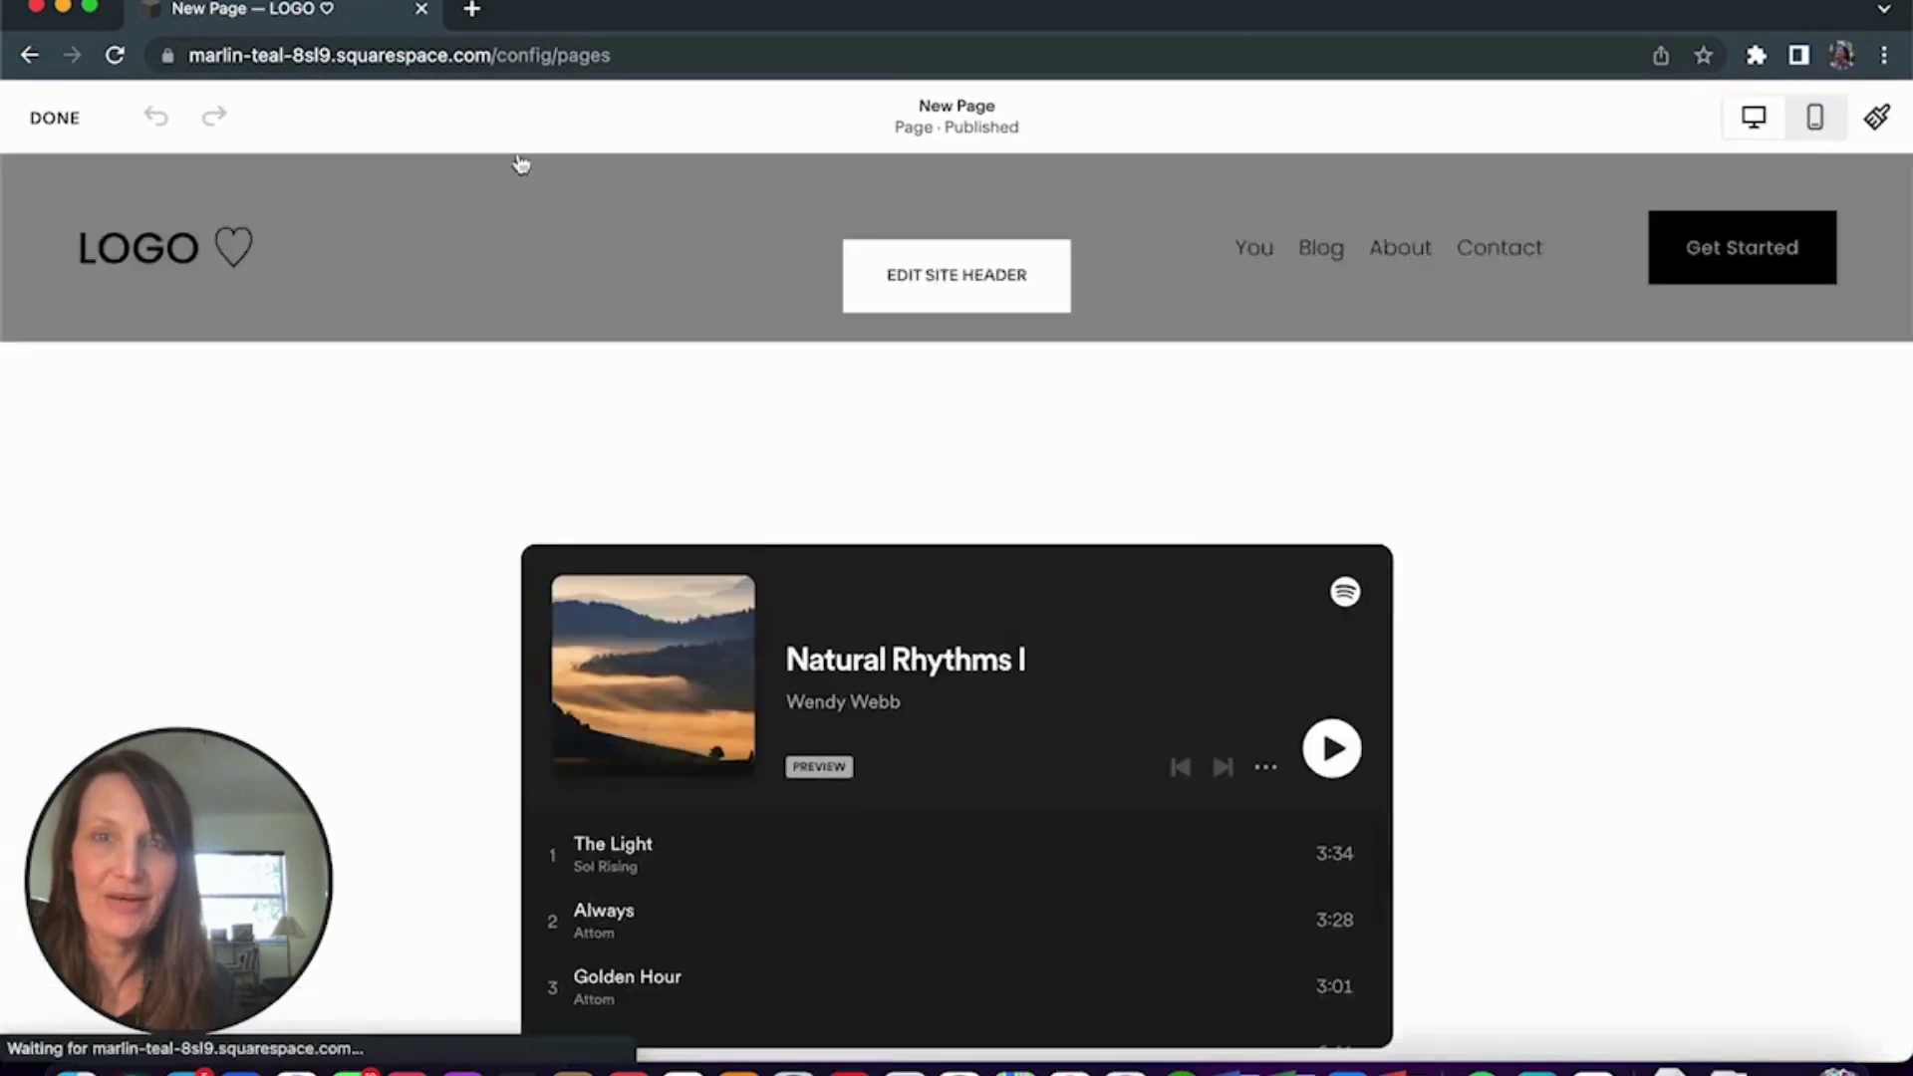
{"action": "left_click", "coordinate": [1815, 117]}
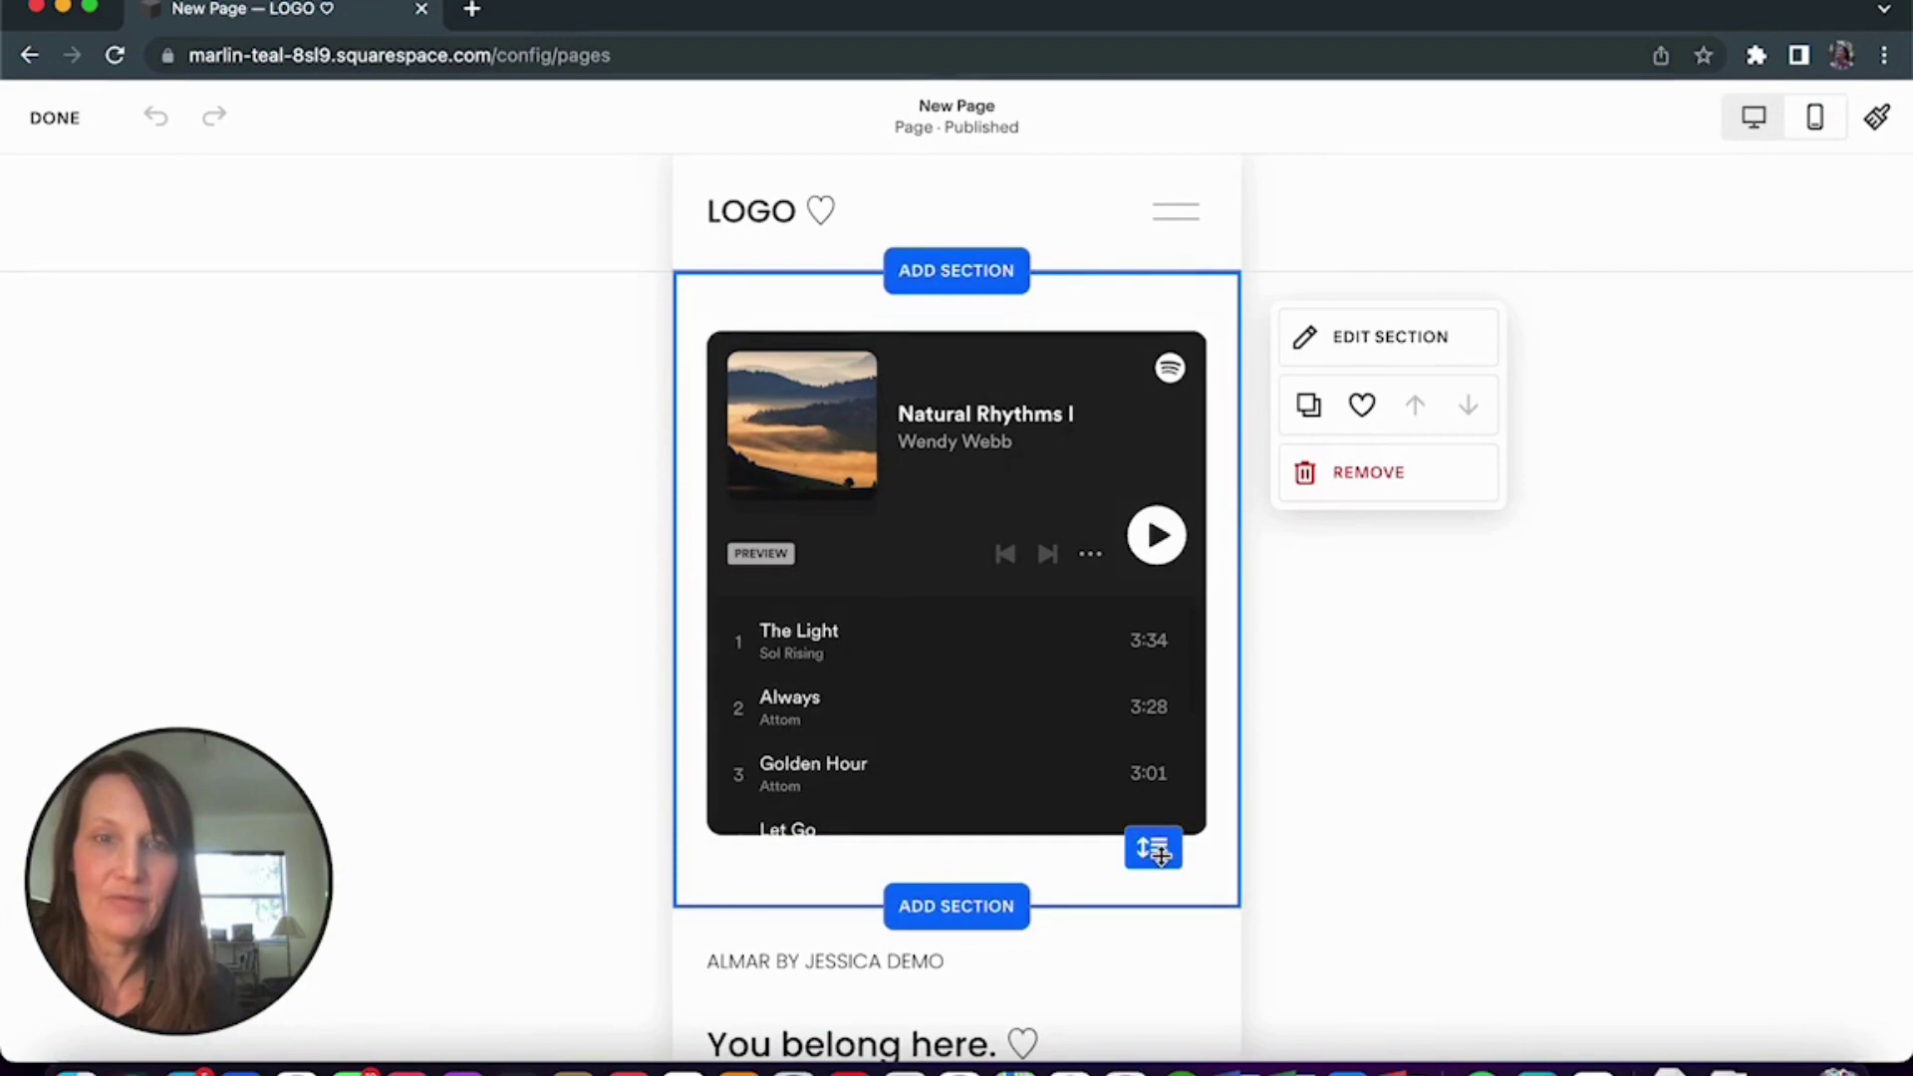
On mobile, make the section taller, lower the player, and middle-align it.
{"action": "left_click_drag", "start_coordinate": [1159, 855], "coordinate": [1174, 978]}
{"action": "left_click_drag", "start_coordinate": [1086, 762], "coordinate": [1082, 812]}
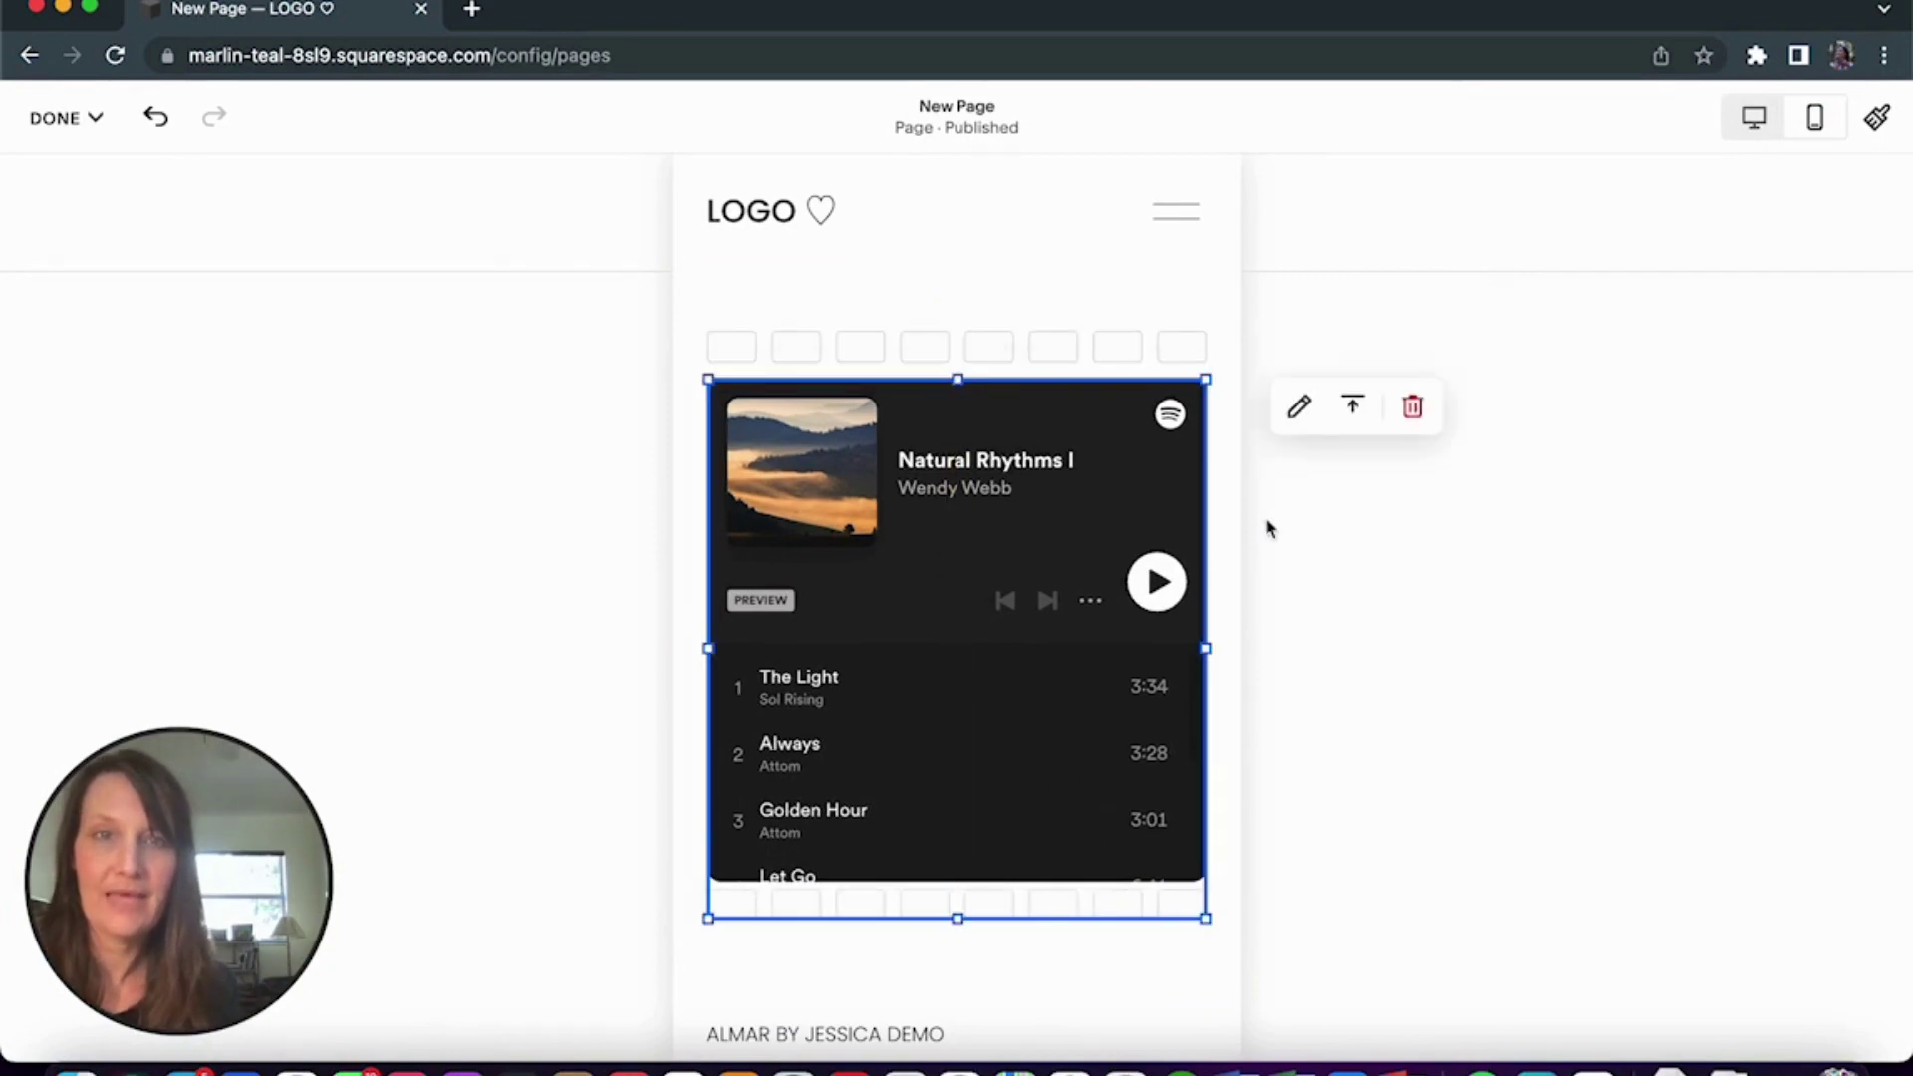
{"action": "left_click", "coordinate": [1362, 417]}
{"action": "left_click", "coordinate": [1351, 470]}
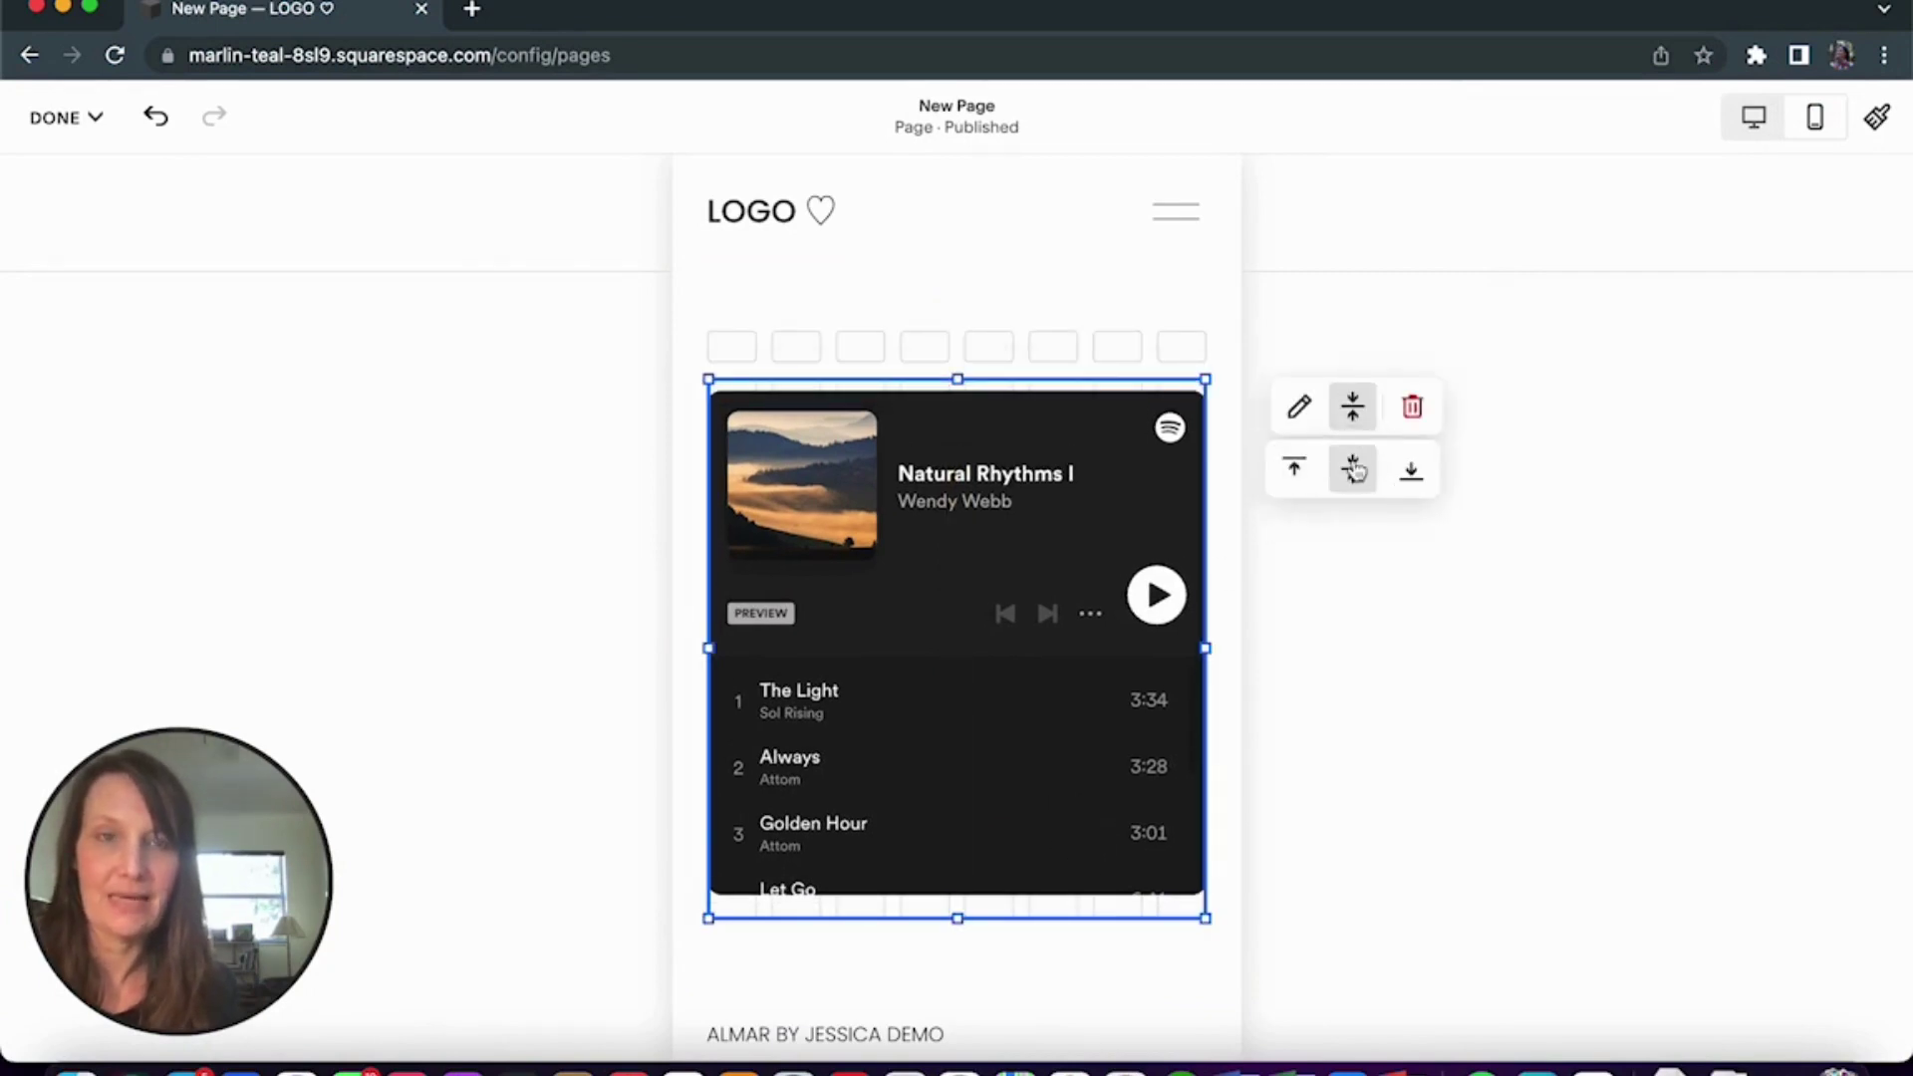
{"action": "left_click", "coordinate": [1309, 627]}
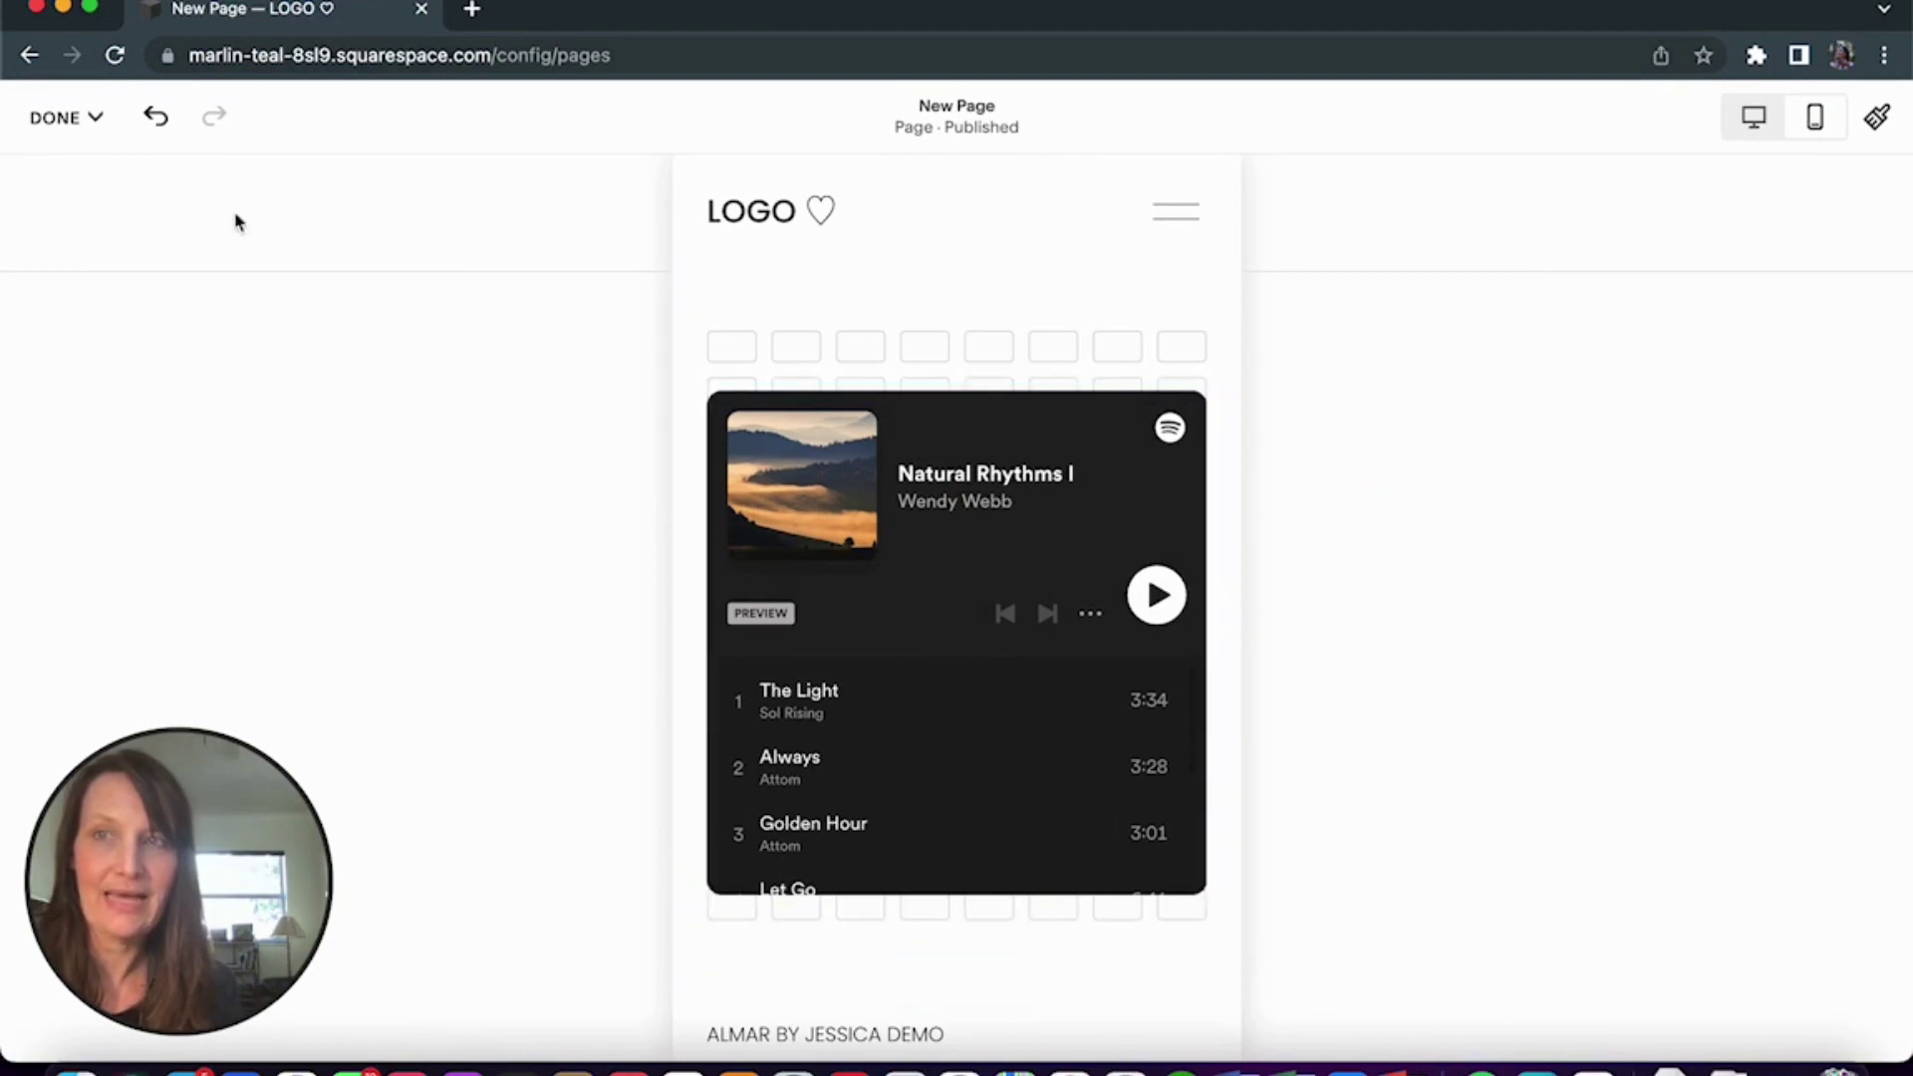
{"action": "left_click", "coordinate": [55, 138]}
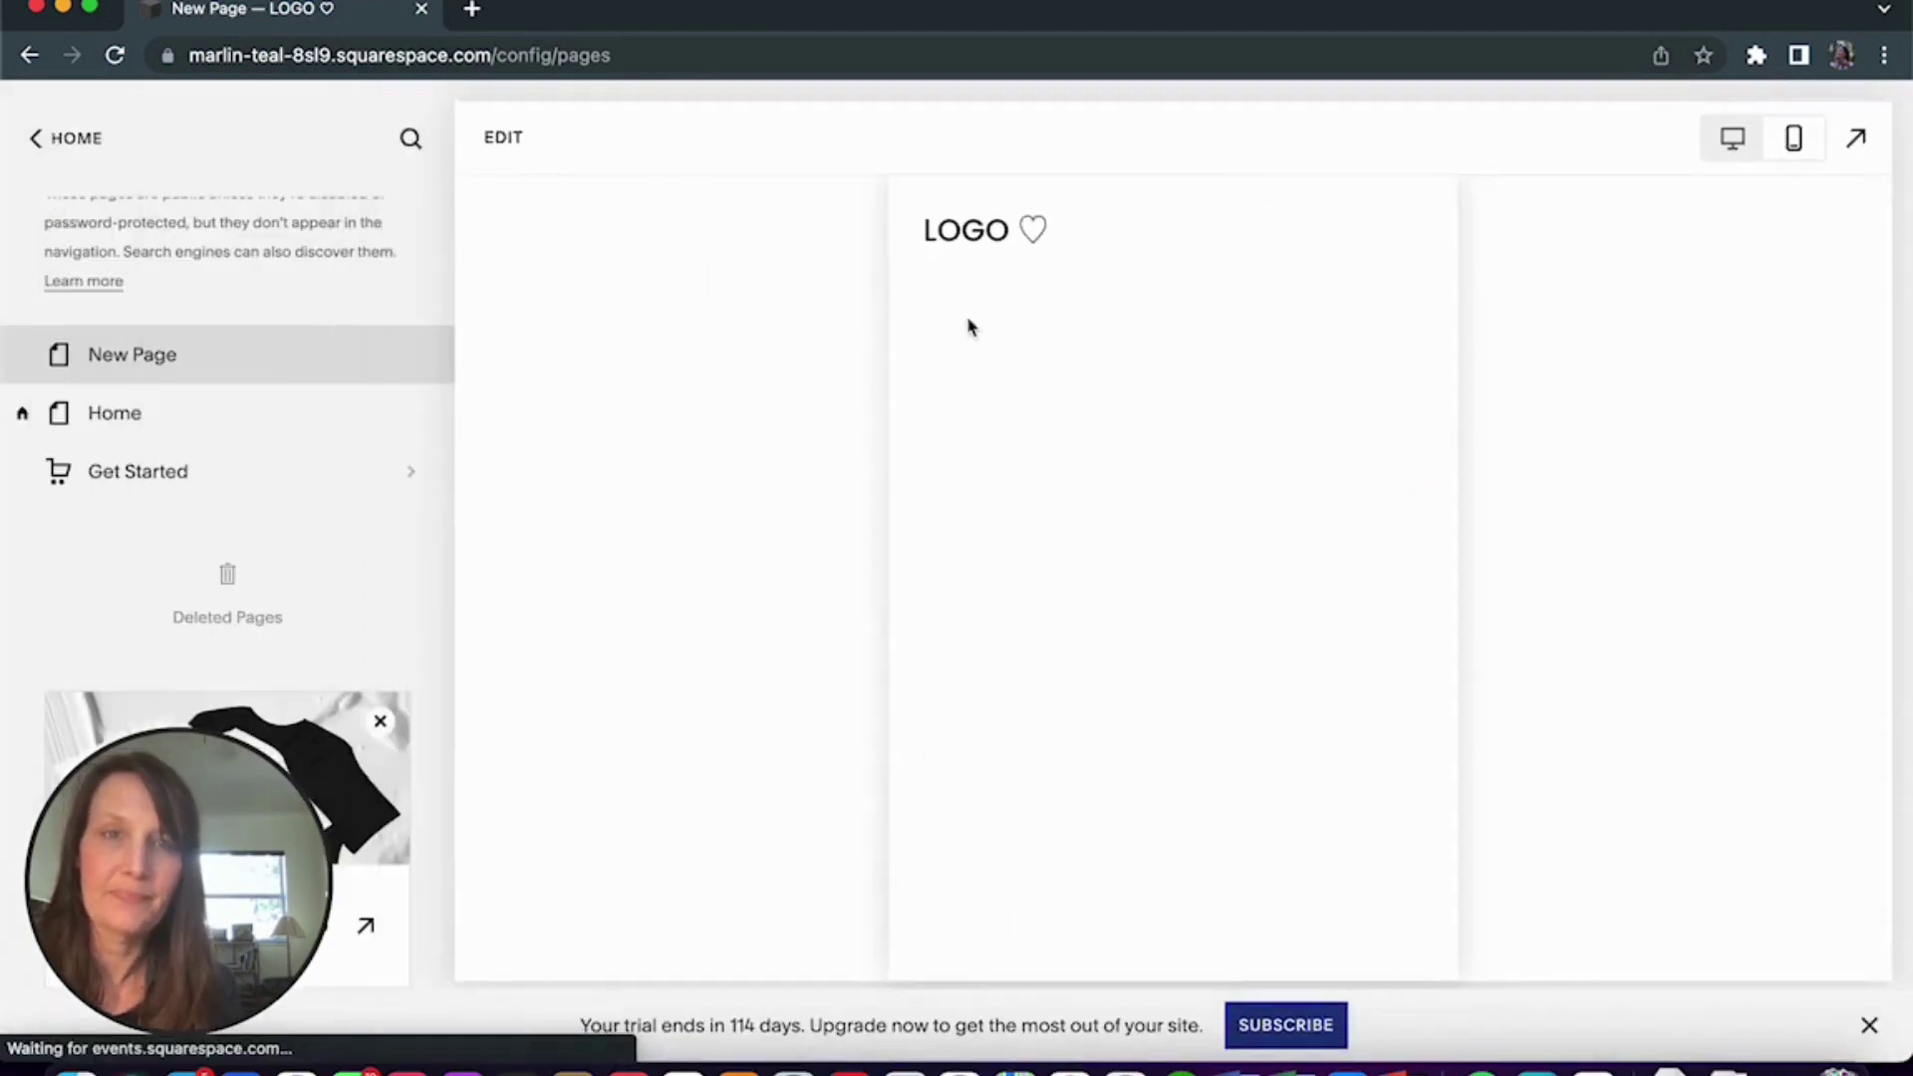
Switch the preview back to the desktop layout and scroll through the page.
{"action": "left_click", "coordinate": [1753, 164]}
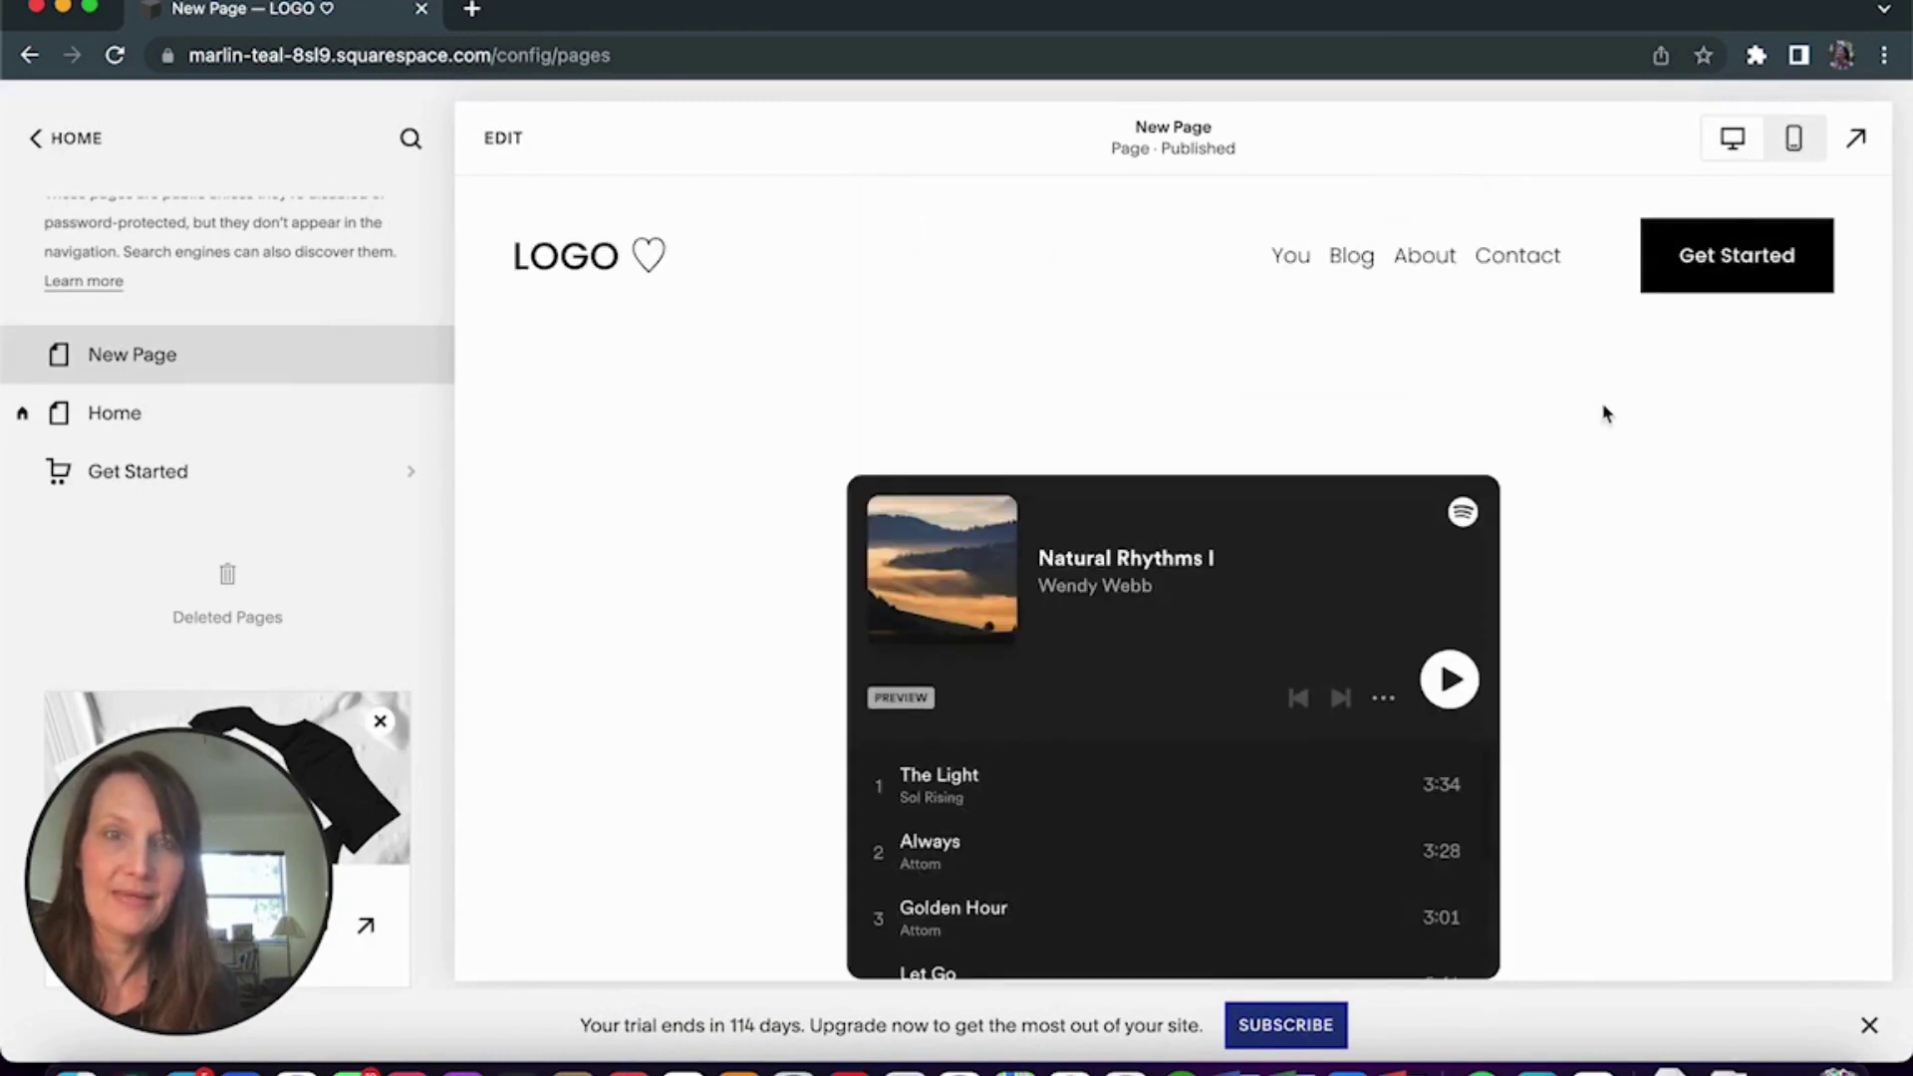
{"action": "scroll", "coordinate": [1512, 535], "scroll_direction": "down", "scroll_amount": 2}
{"action": "scroll", "coordinate": [1438, 546], "scroll_direction": "up", "scroll_amount": 2}
{"action": "scroll", "coordinate": [1271, 619], "scroll_direction": "down", "scroll_amount": 7}
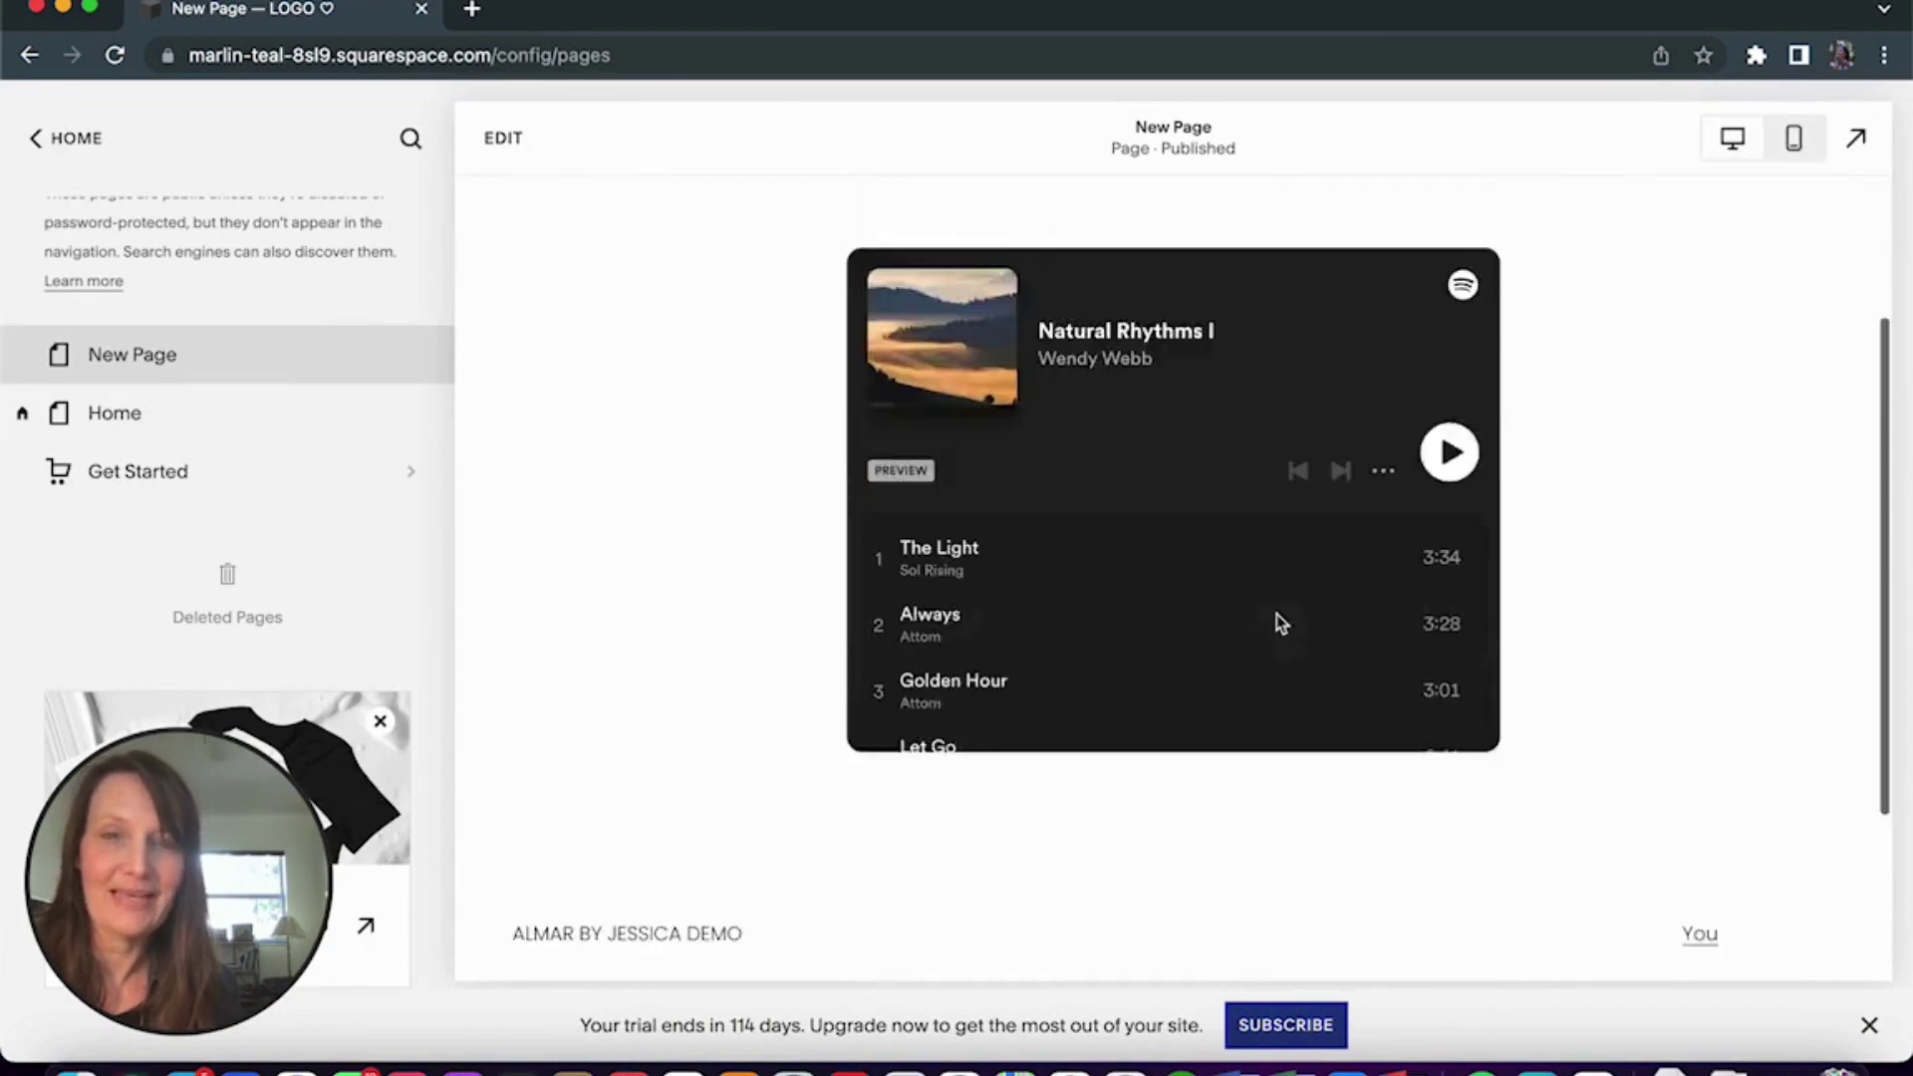
{"action": "scroll", "coordinate": [1275, 608], "scroll_direction": "up", "scroll_amount": 3}
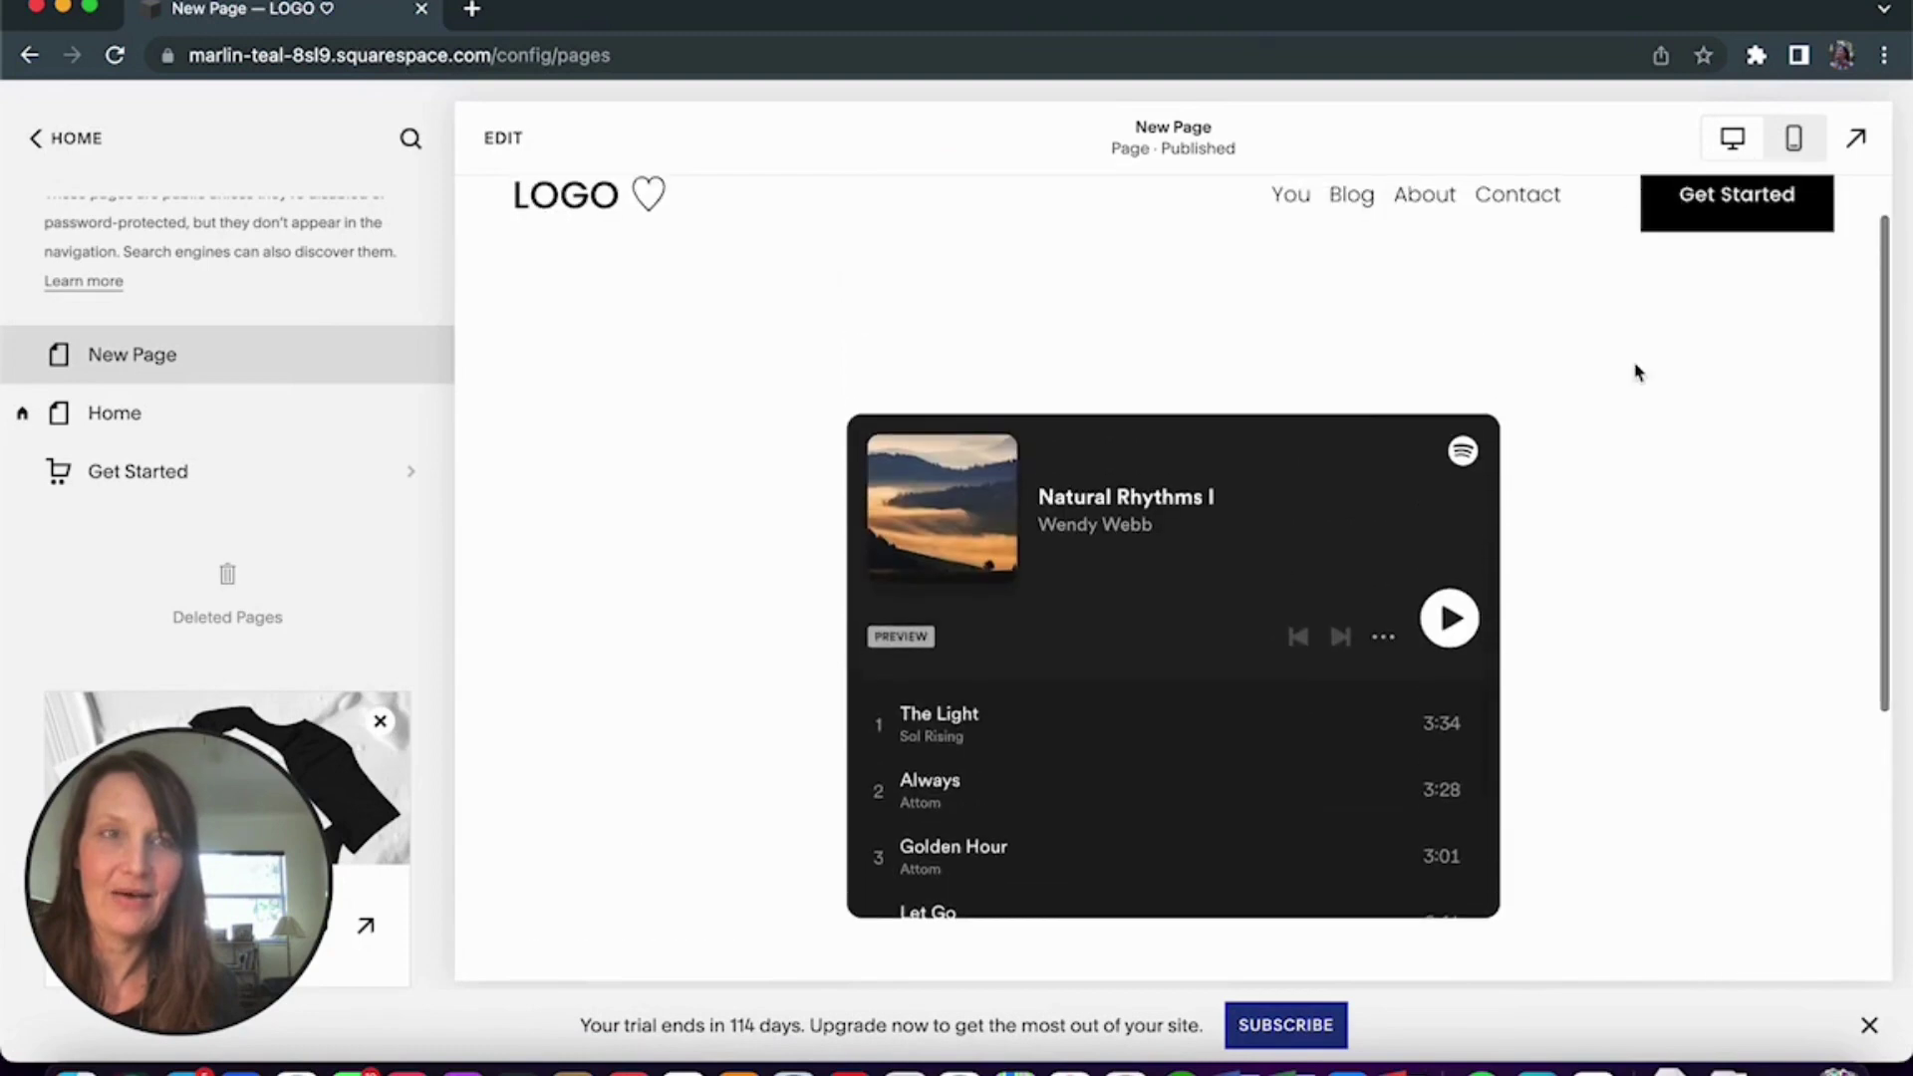
Check the centred Spotify player in a full-screen preview, then exit it.
{"action": "left_click", "coordinate": [1855, 145]}
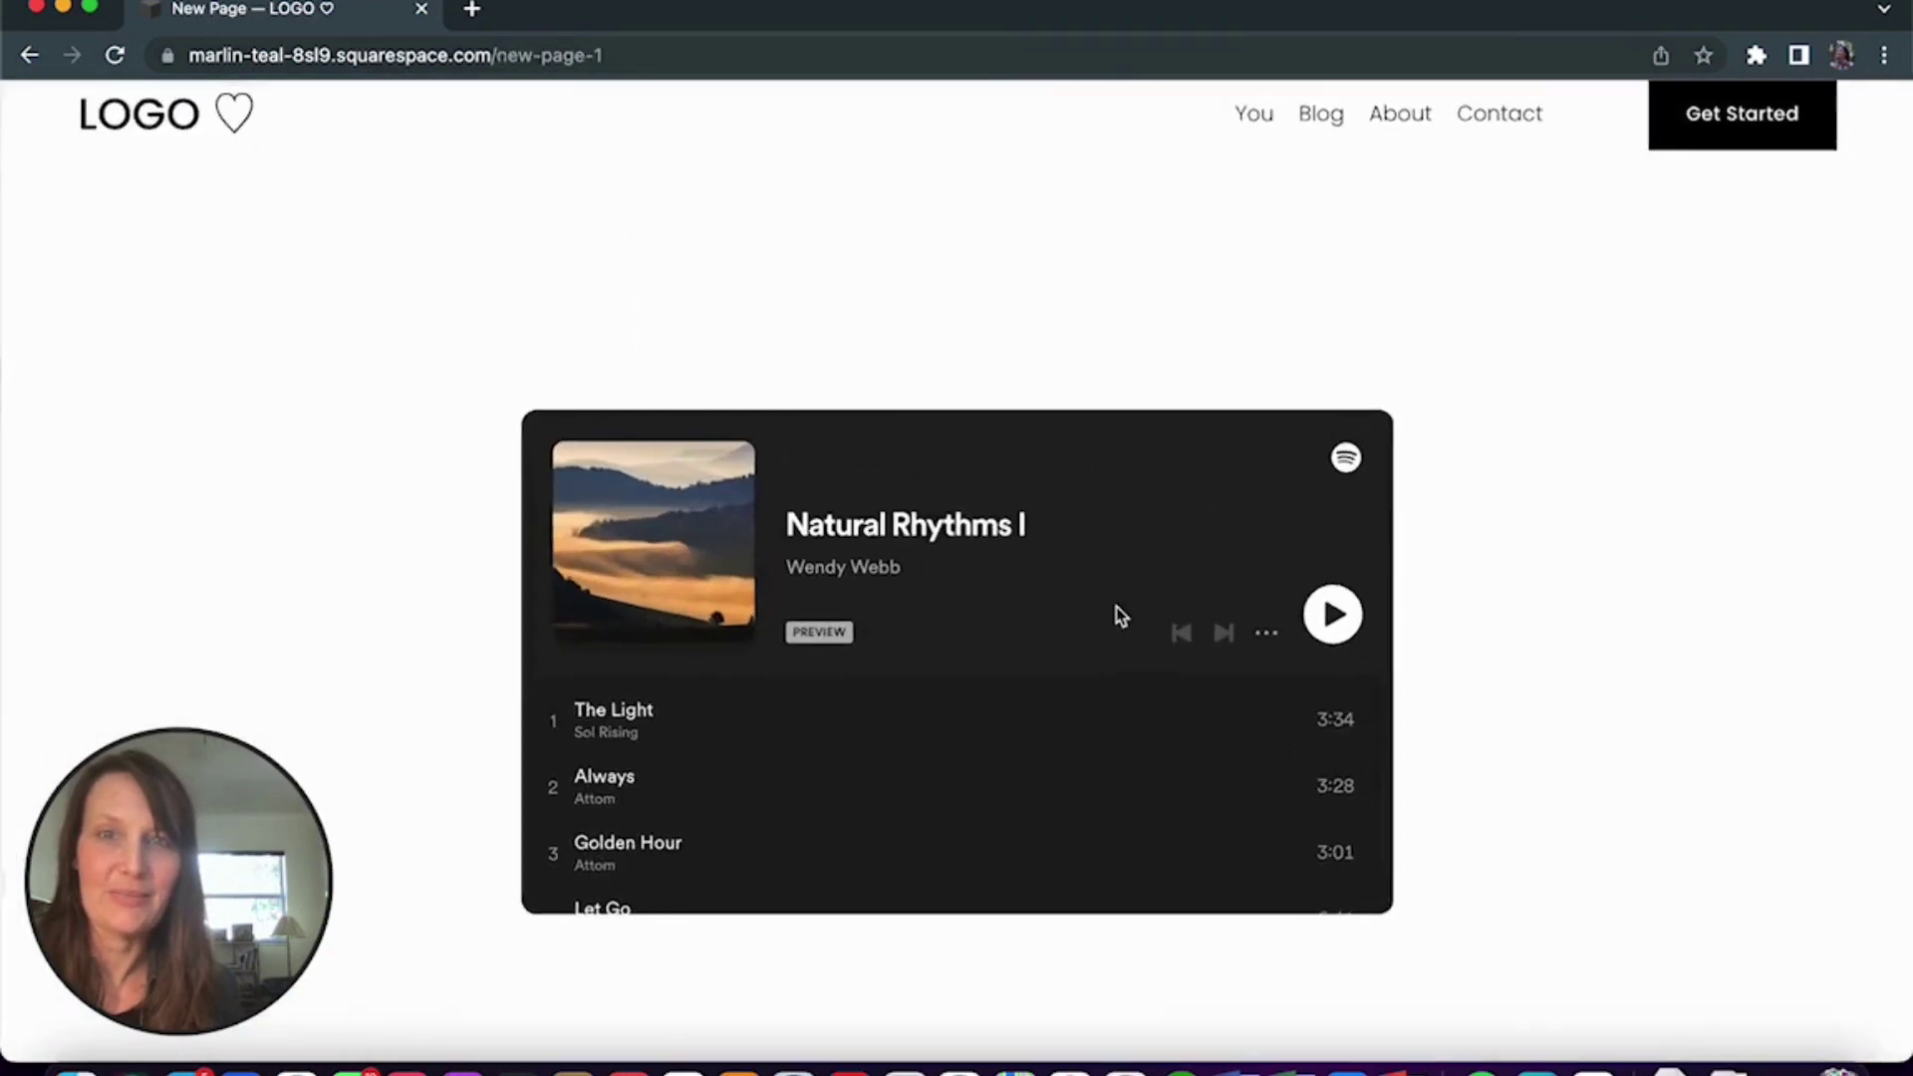
{"action": "scroll", "coordinate": [1119, 615], "scroll_direction": "down", "scroll_amount": 2}
{"action": "scroll", "coordinate": [1120, 611], "scroll_direction": "down", "scroll_amount": 1}
{"action": "scroll", "coordinate": [1119, 611], "scroll_direction": "up", "scroll_amount": 2}
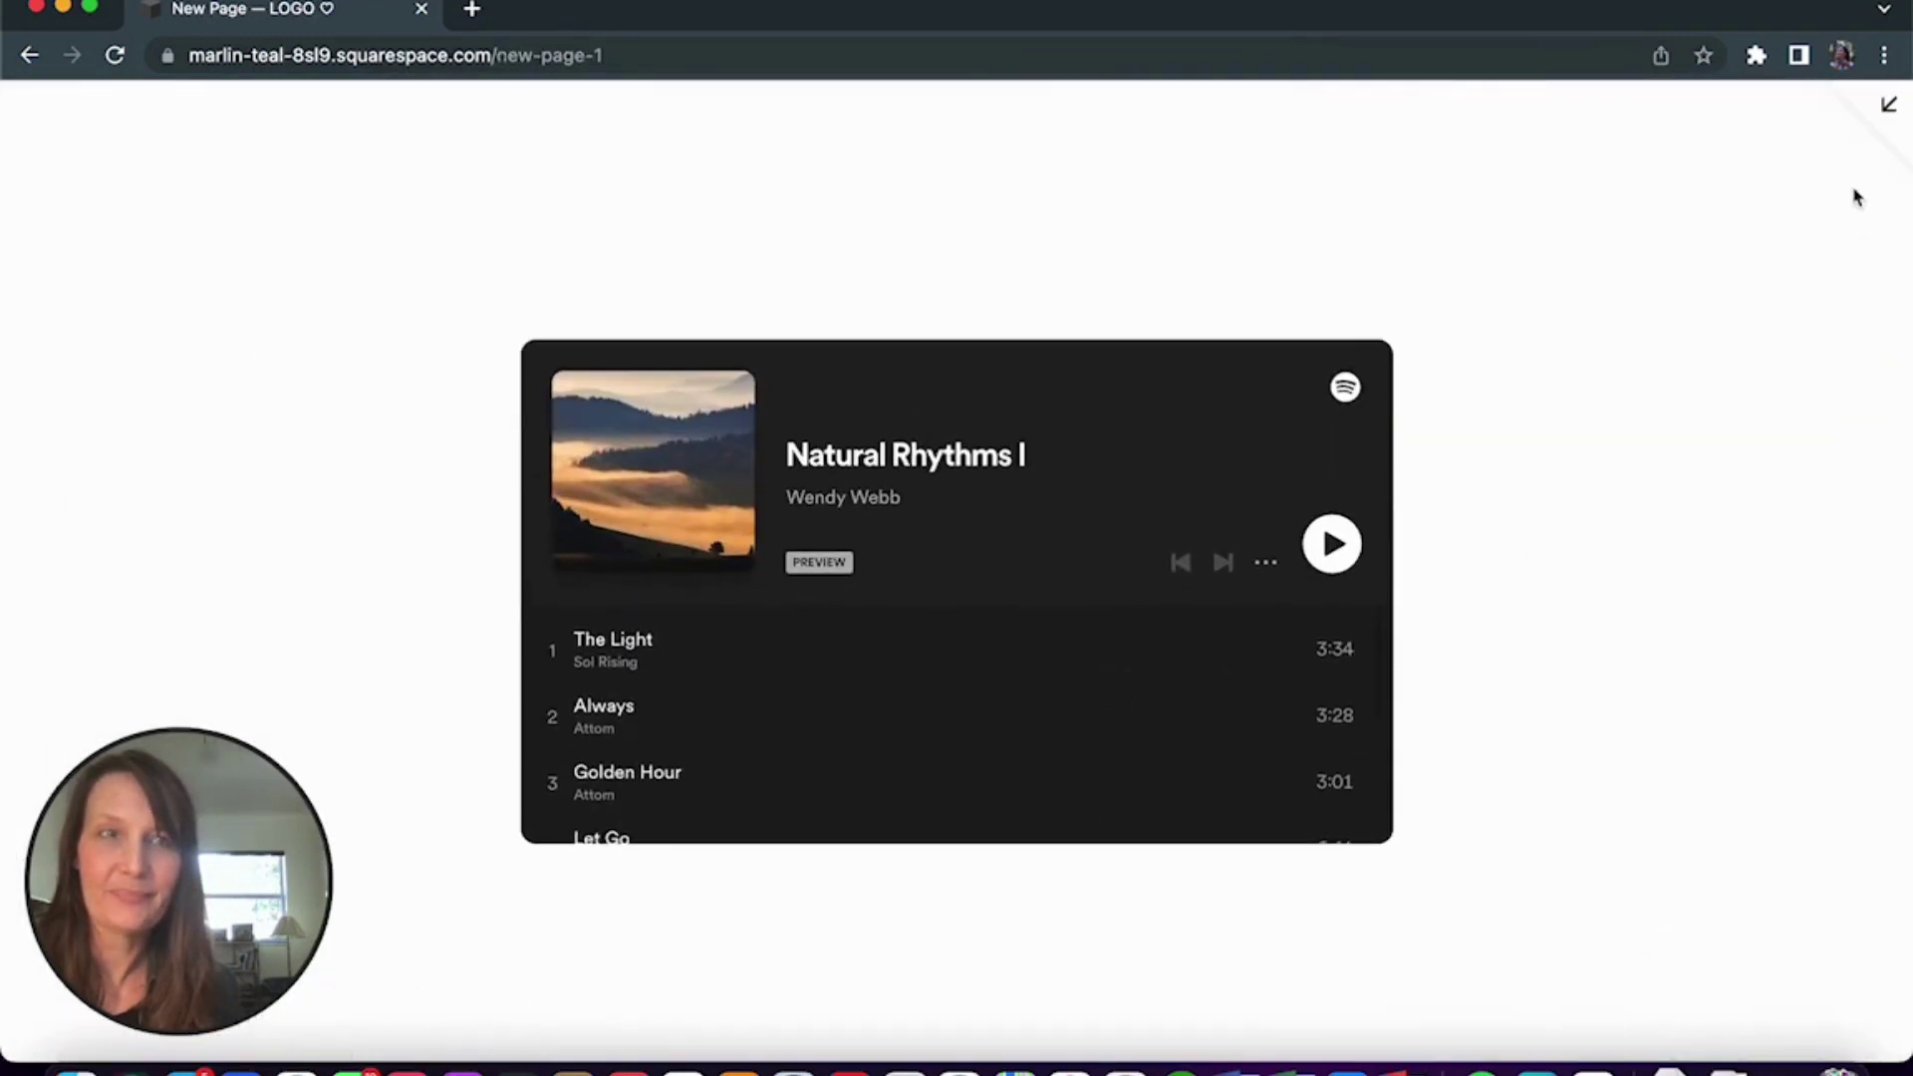
{"action": "left_click", "coordinate": [1888, 108]}
{"action": "scroll", "coordinate": [1105, 592], "scroll_direction": "down", "scroll_amount": 1}
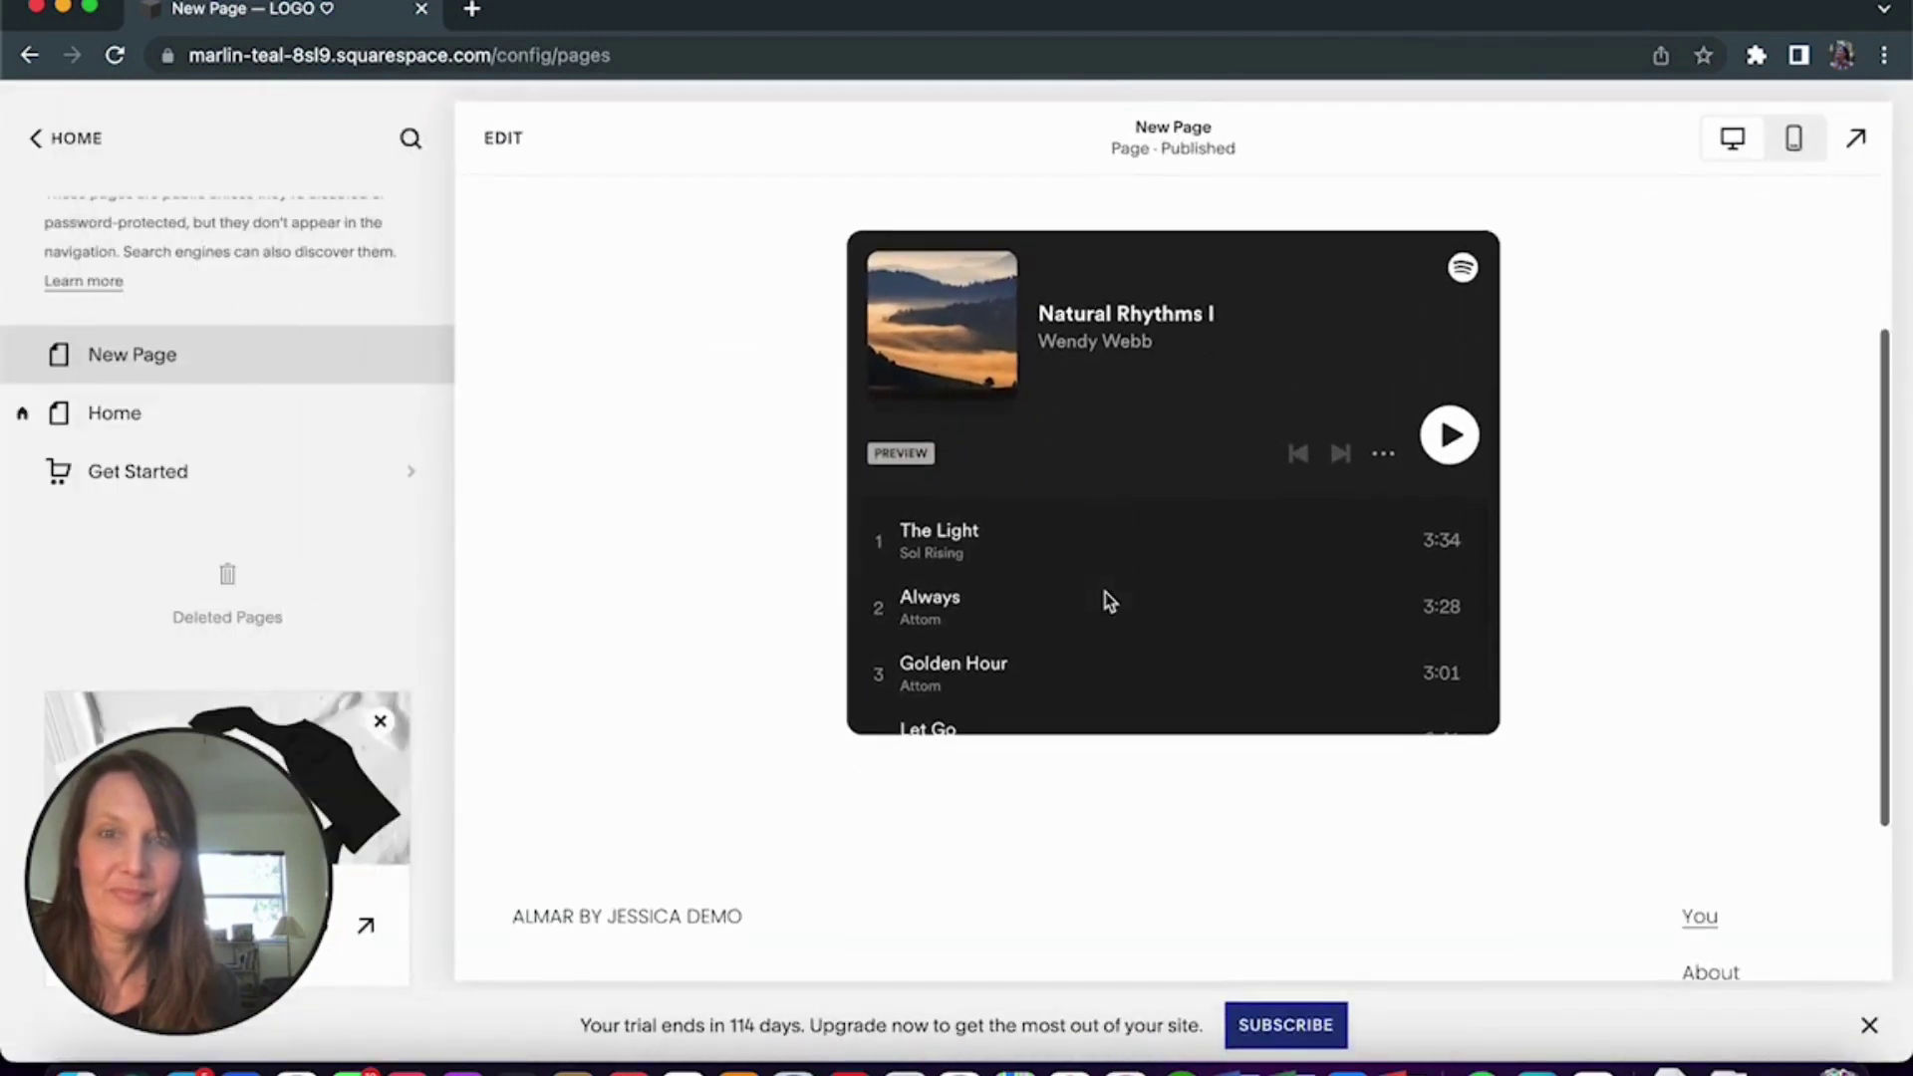
Play 'Always' in the embed, then change New Page's URL slug to /music and save.
{"action": "left_click", "coordinate": [863, 616]}
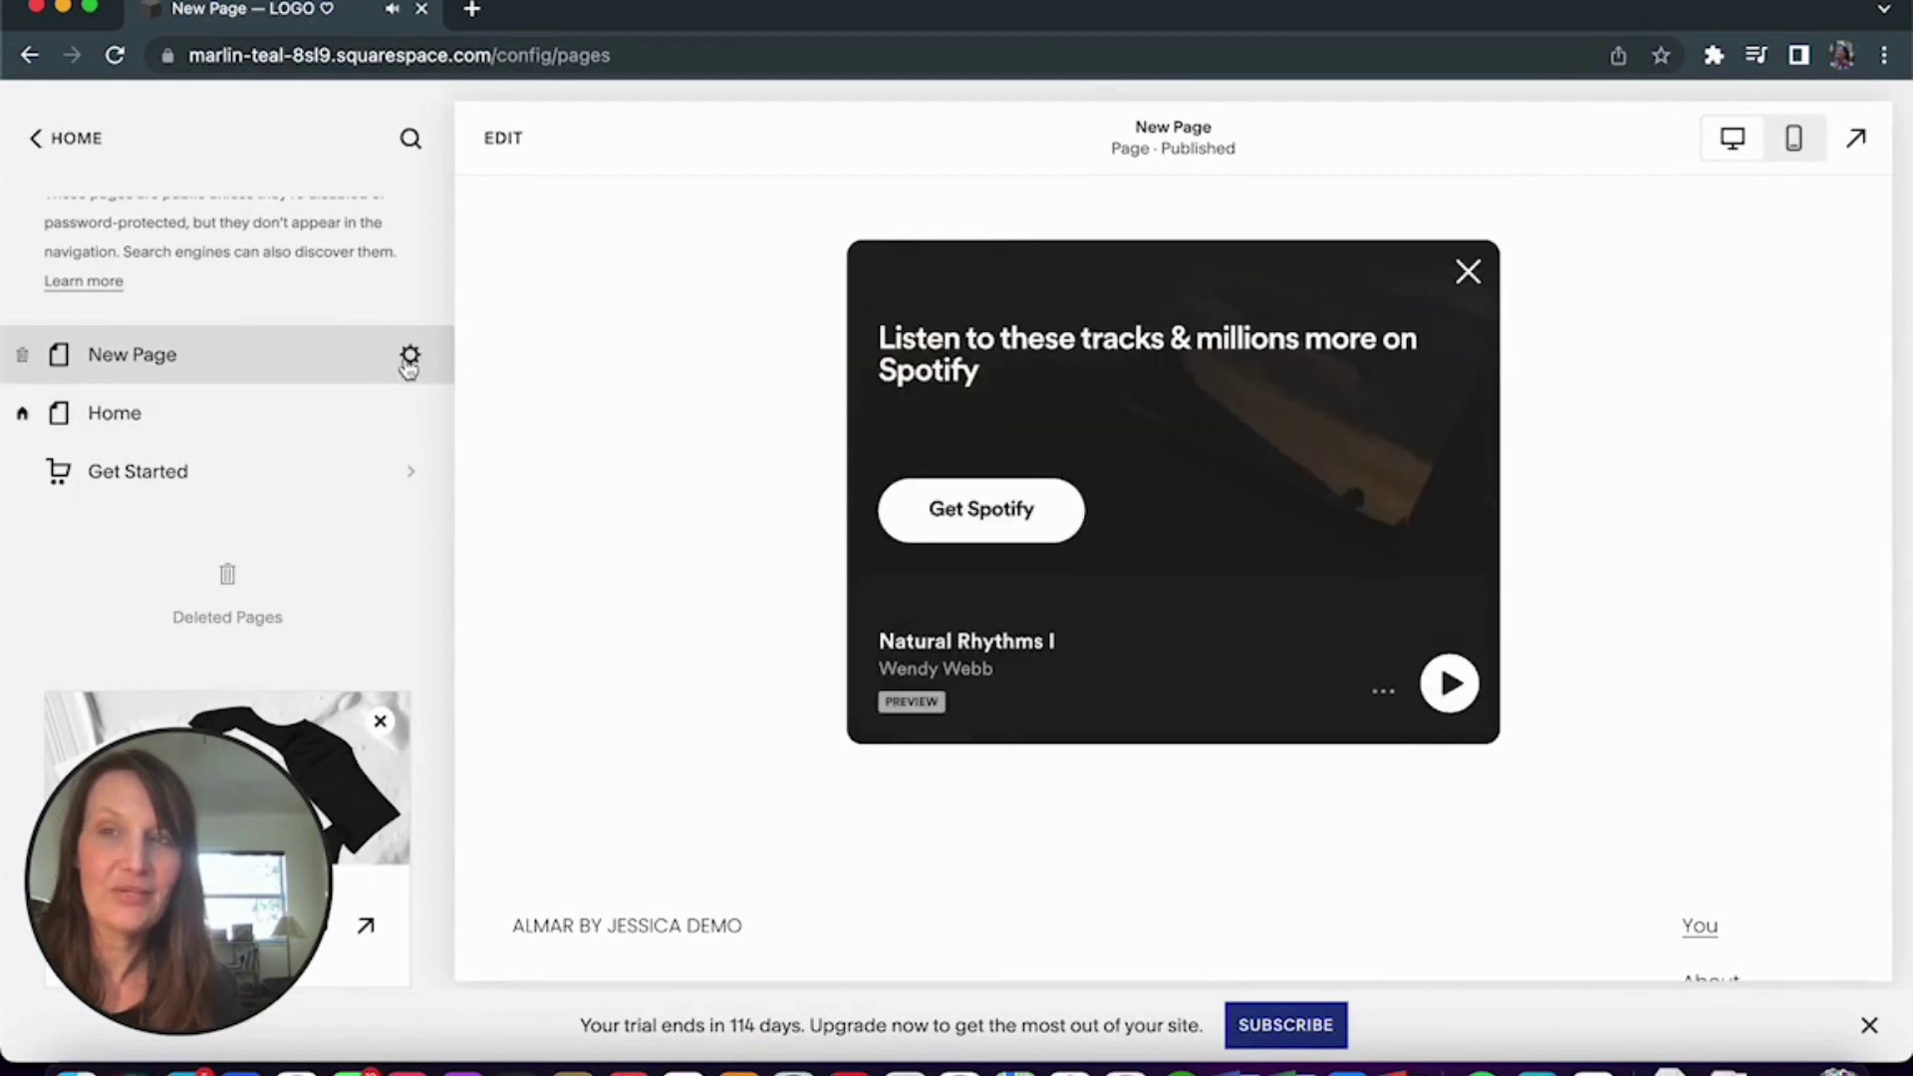
{"action": "left_click", "coordinate": [409, 359]}
{"action": "left_click_drag", "start_coordinate": [1015, 668], "coordinate": [863, 669]}
{"action": "type", "text": "mui"}
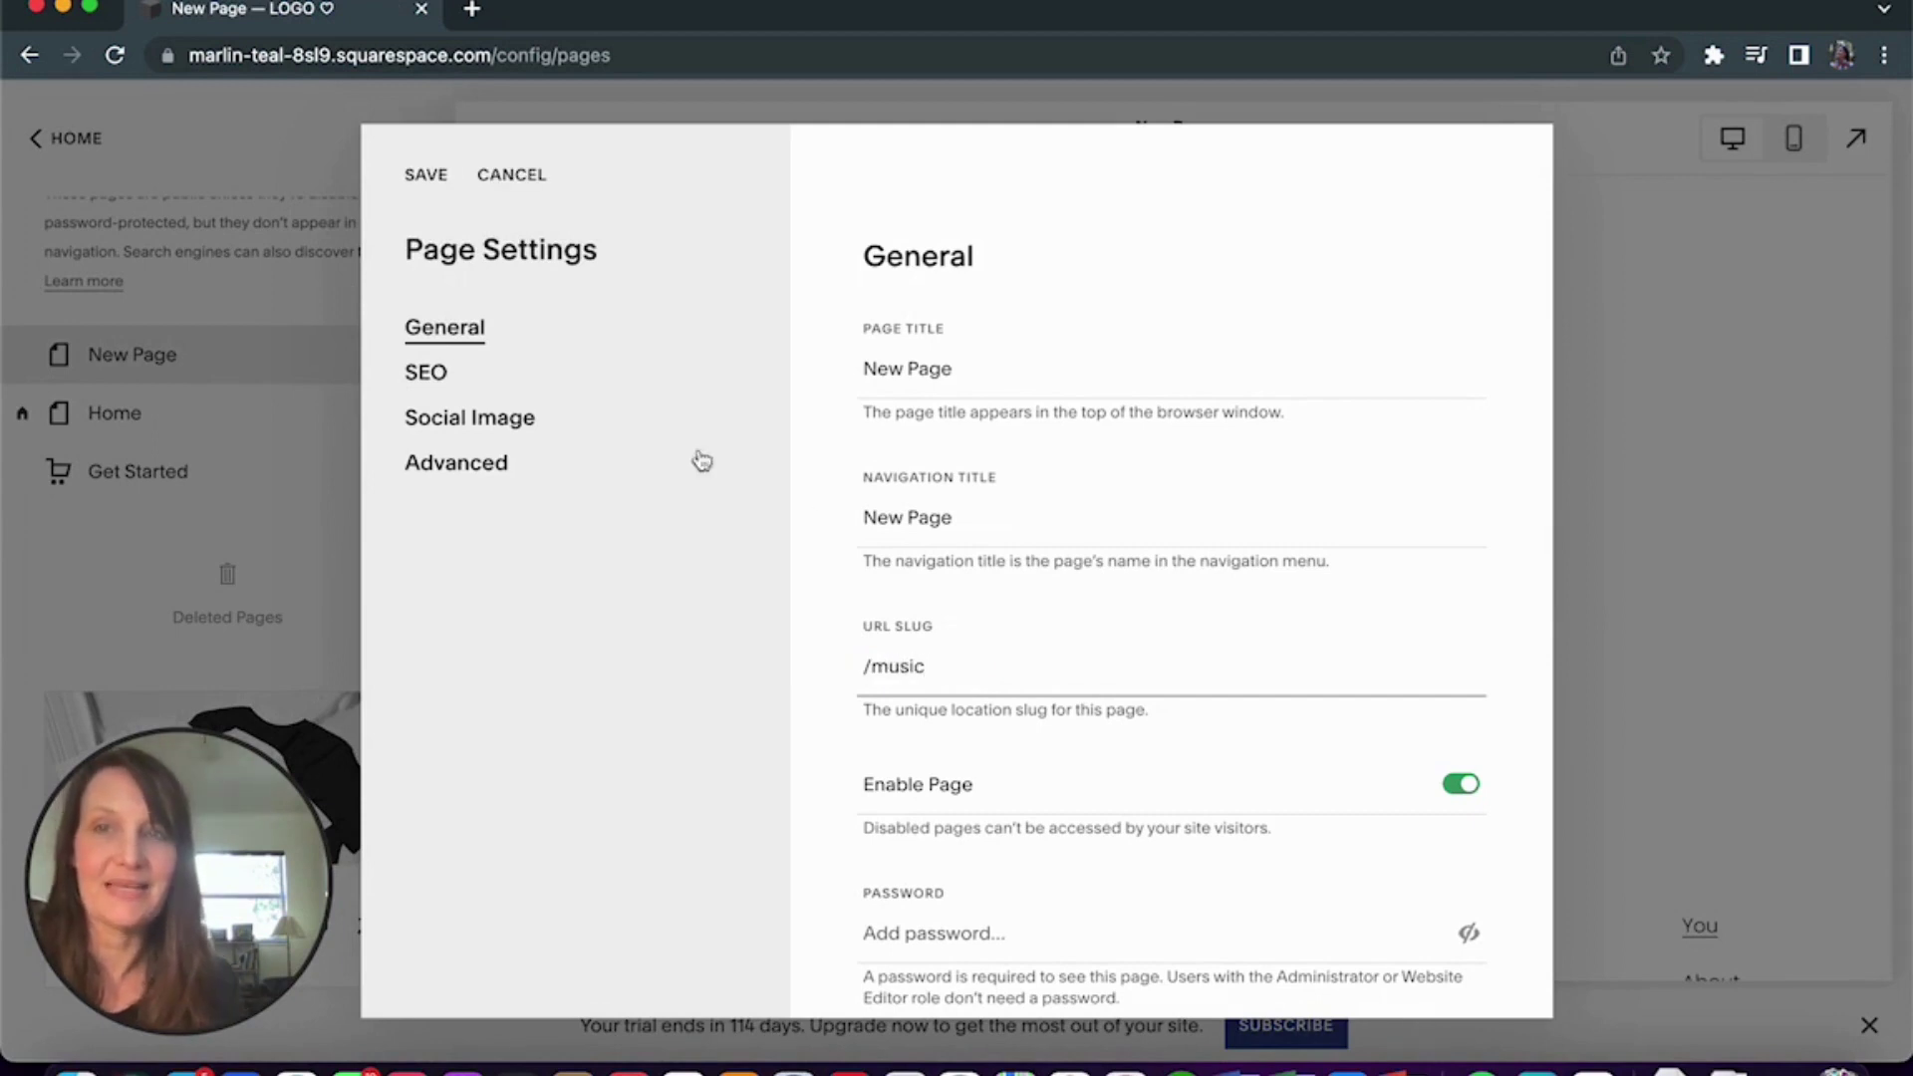
{"action": "left_click", "coordinate": [427, 189]}
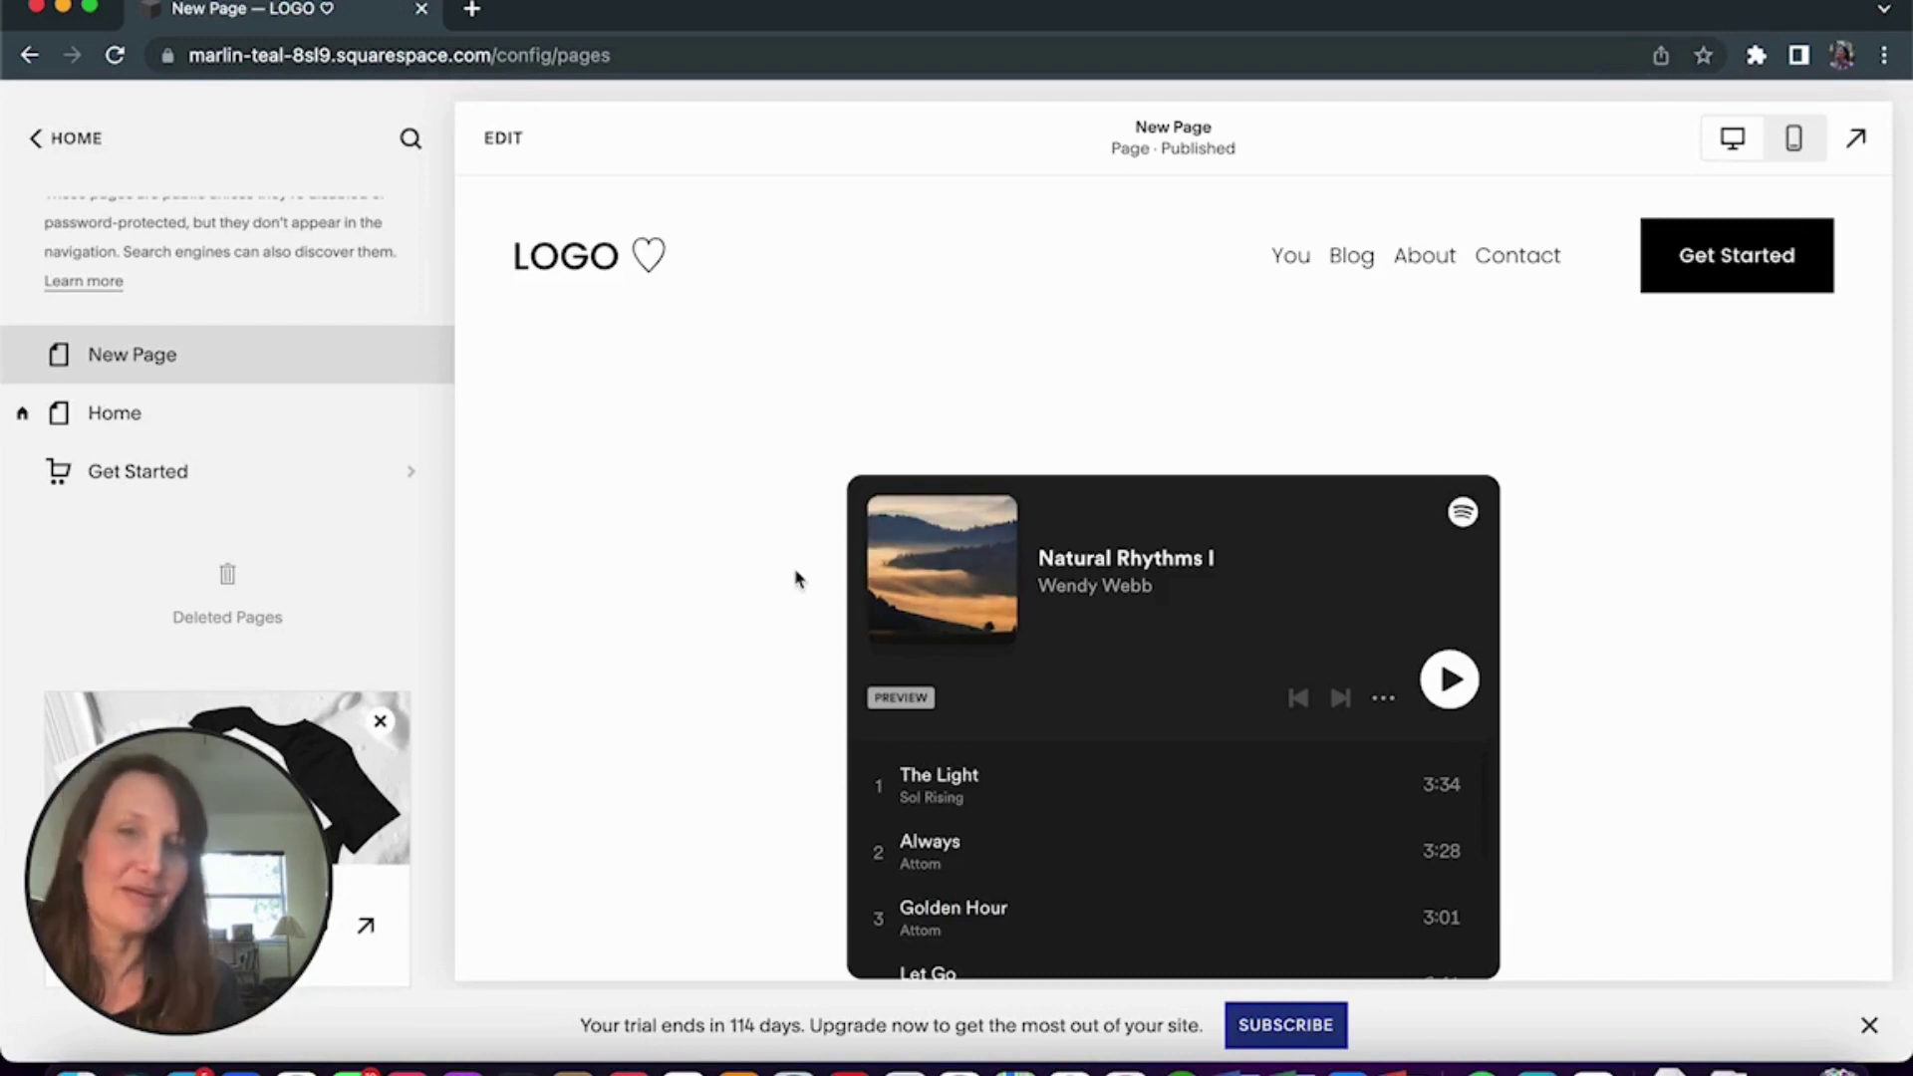
View the live /music page showing the Natural Rhythms I player.
{"action": "scroll", "coordinate": [1043, 610], "scroll_direction": "down", "scroll_amount": 1}
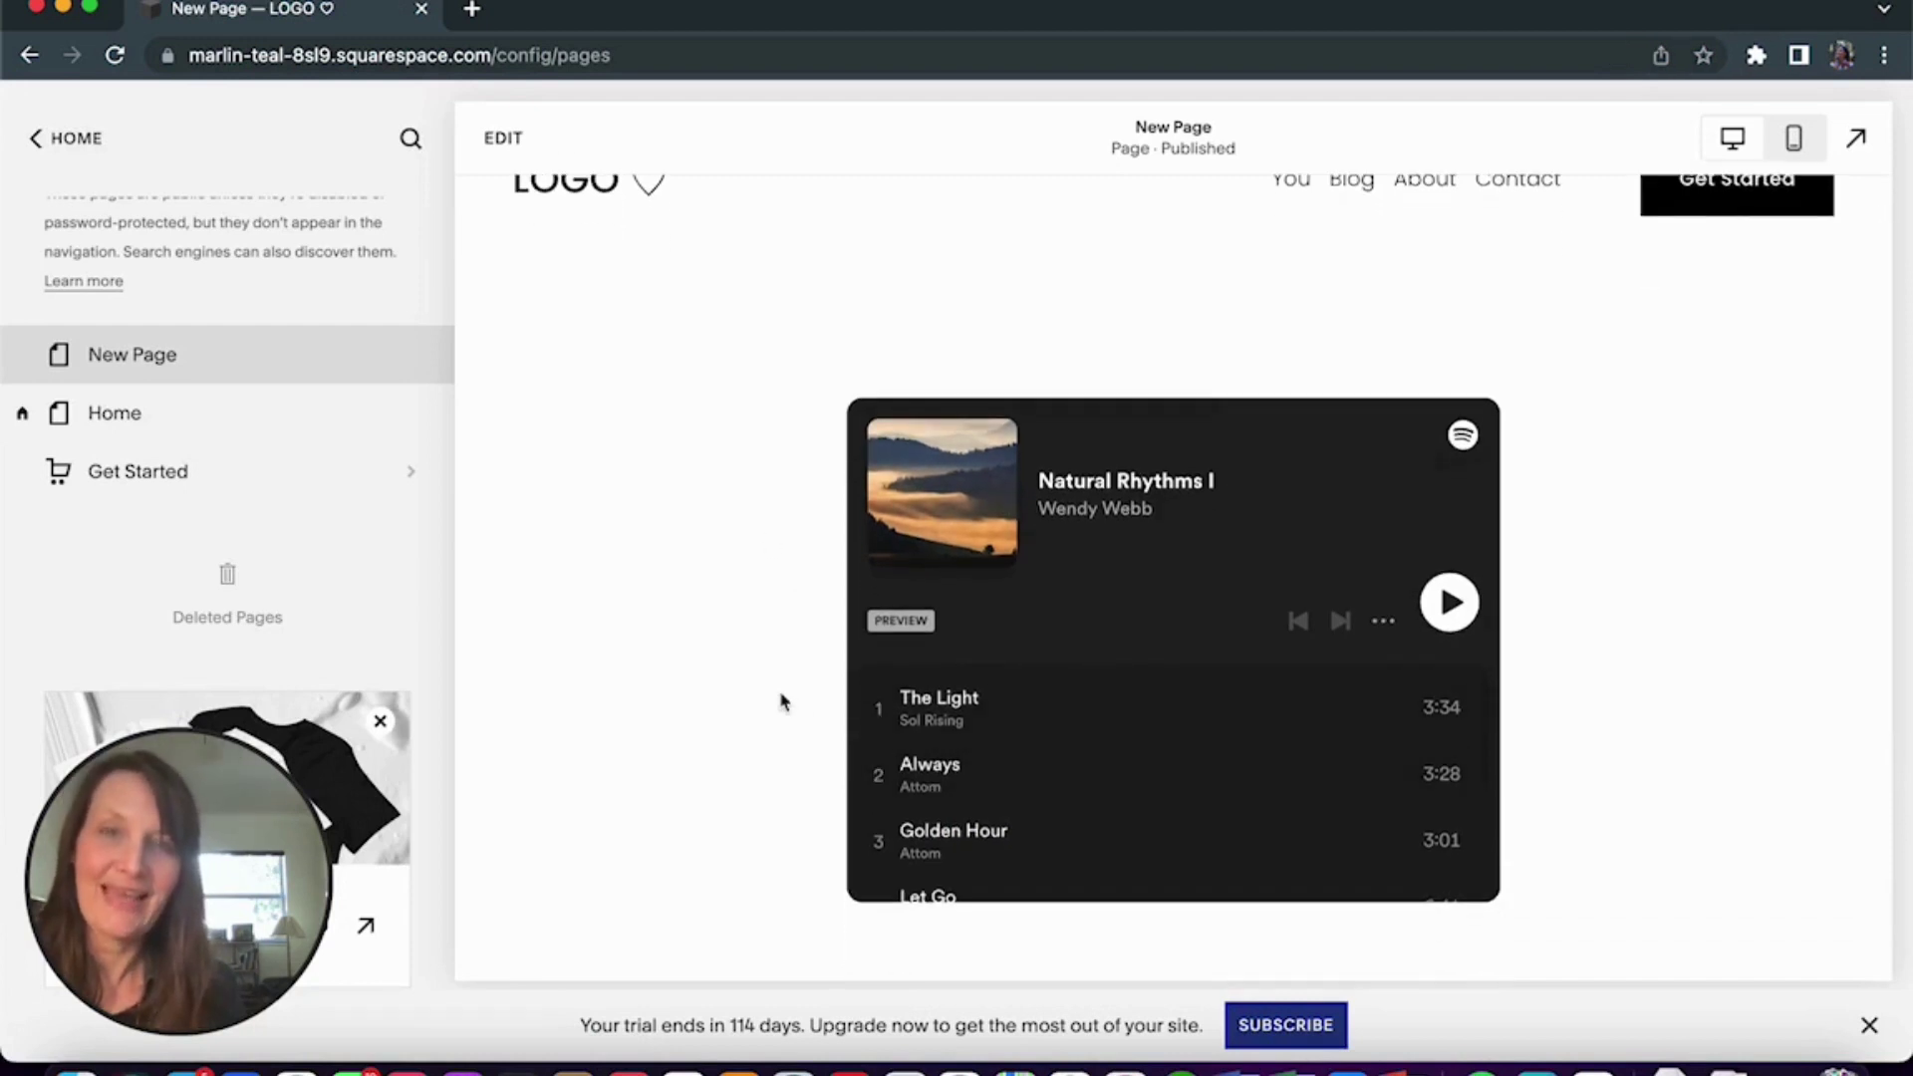
{"action": "left_click", "coordinate": [1857, 139]}
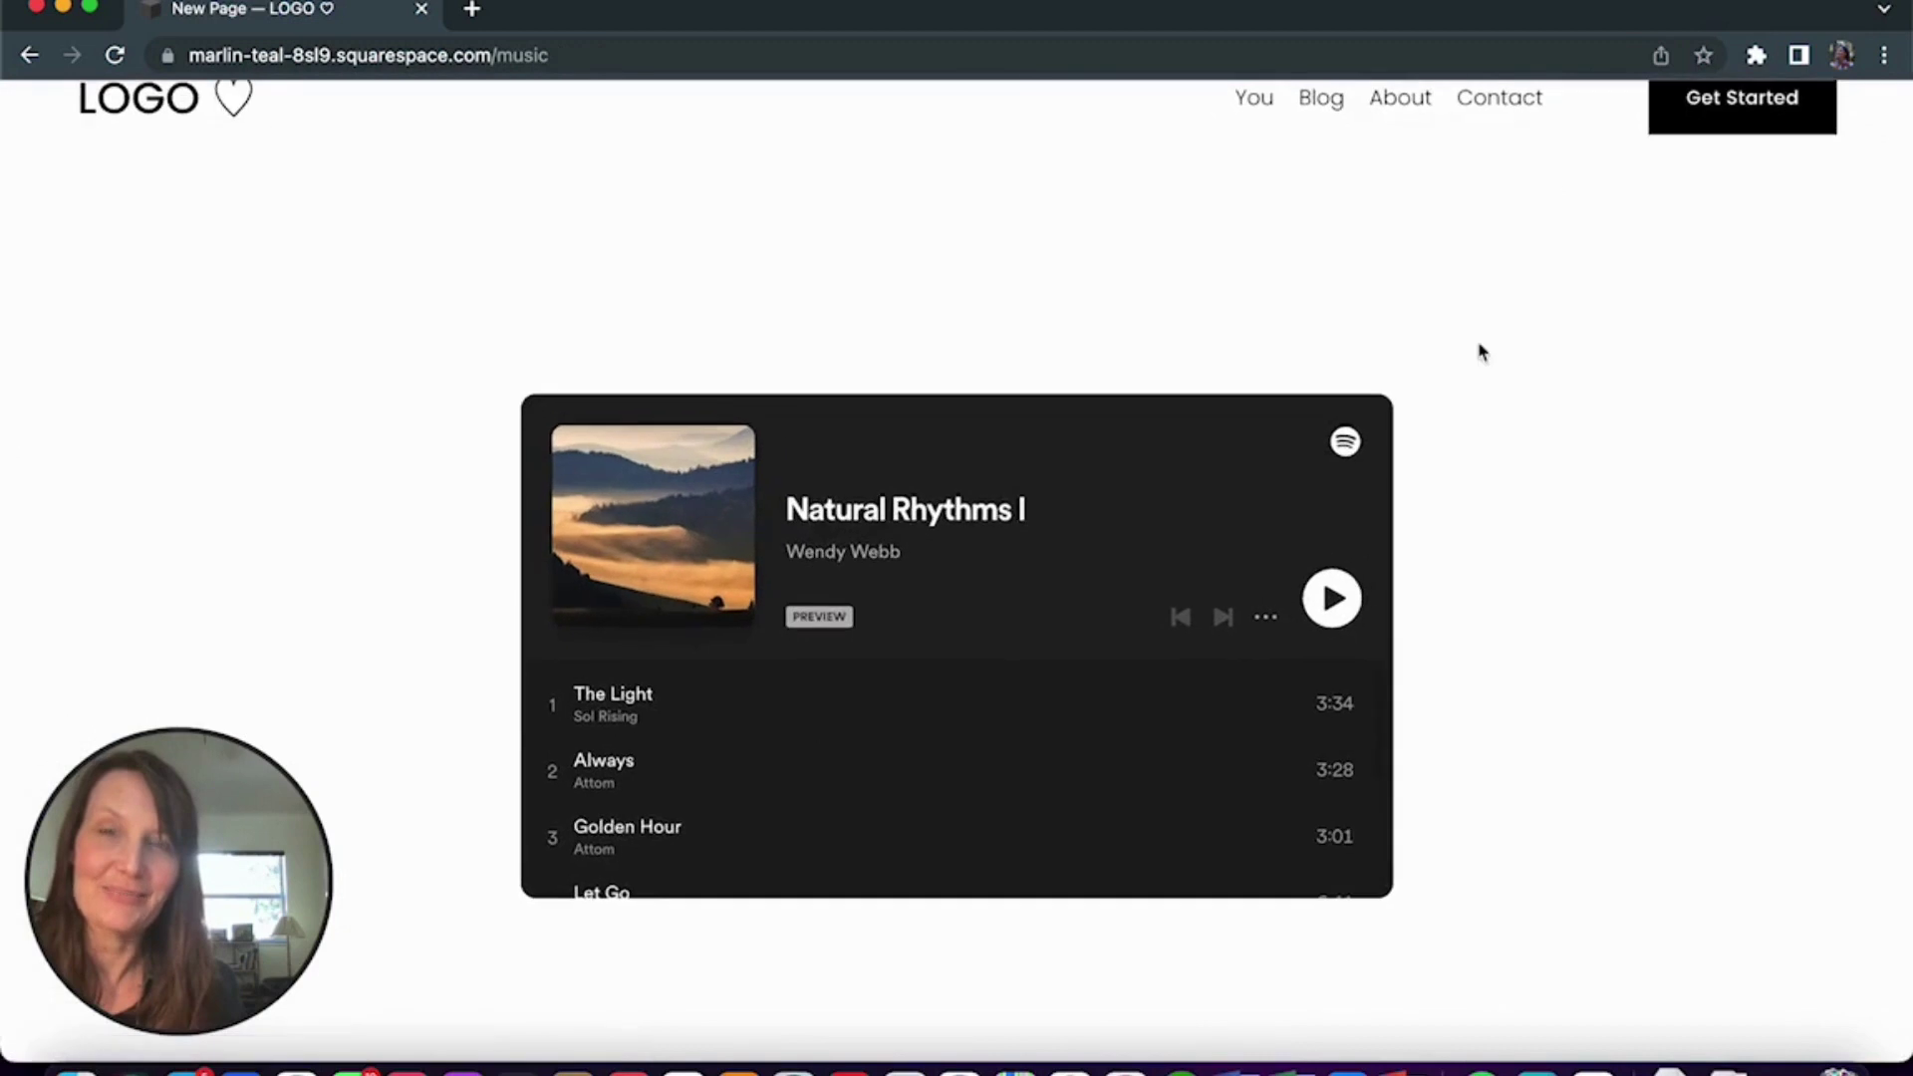